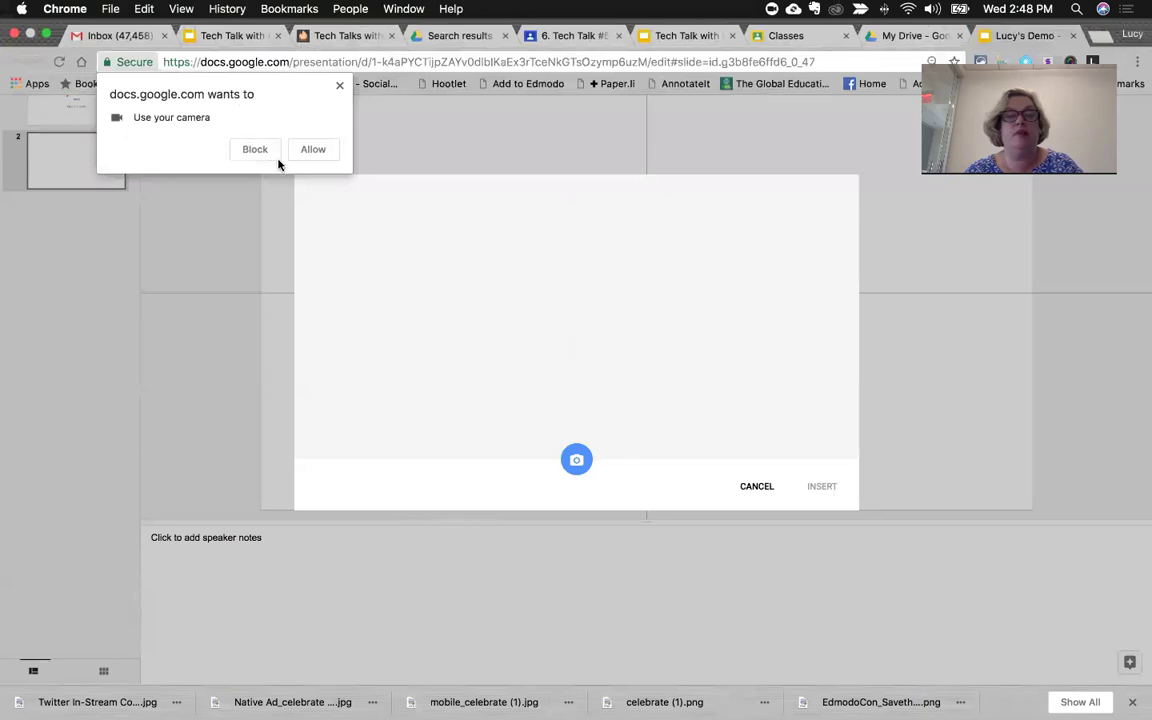
# Allow camera access, take three webcam snapshots and insert the second one onto slide 2.
pyautogui.click(312, 150)
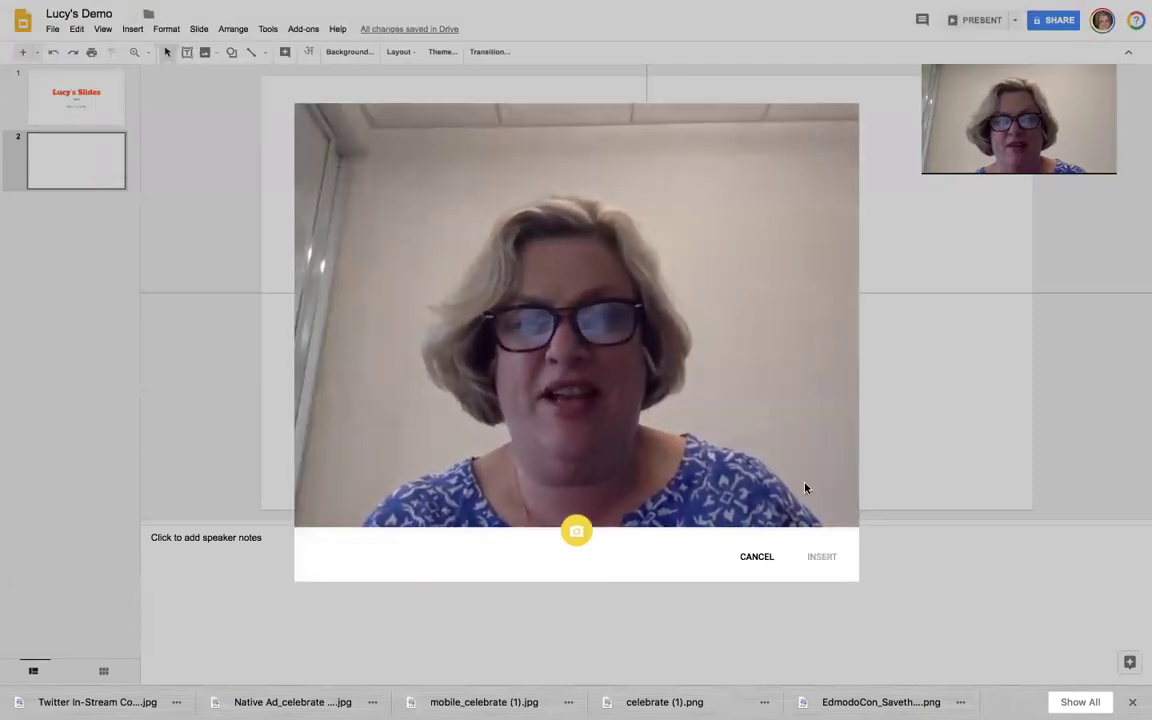
pyautogui.click(578, 543)
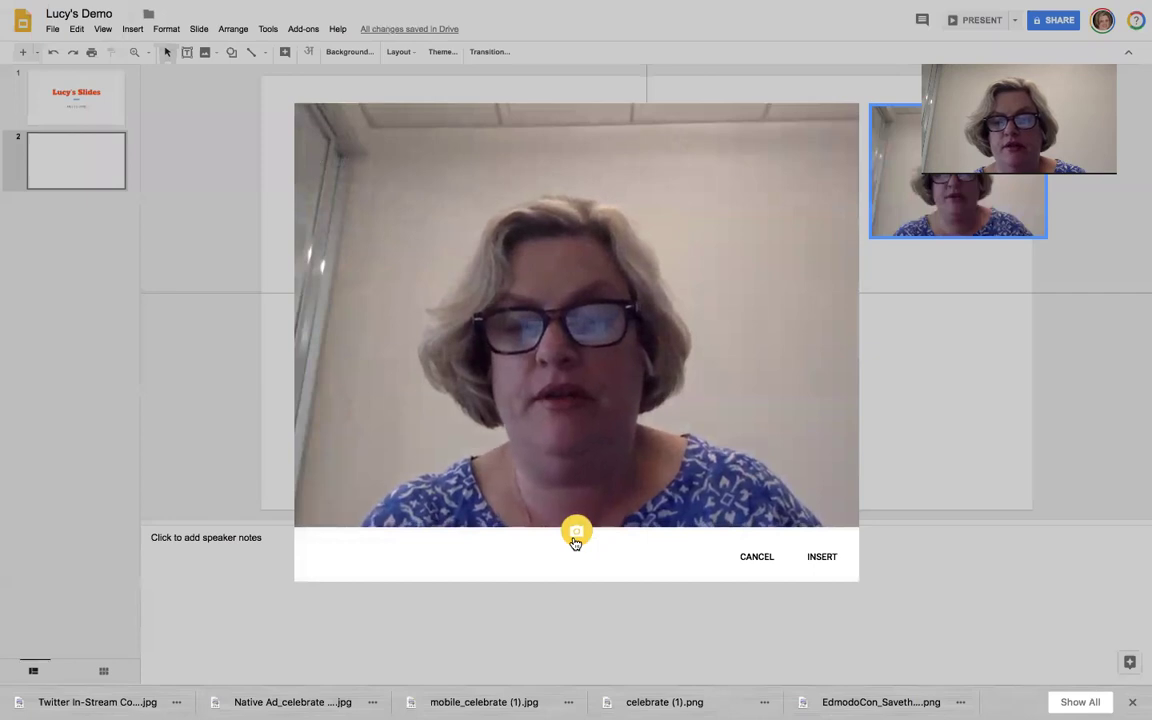
pyautogui.click(576, 542)
pyautogui.click(576, 542)
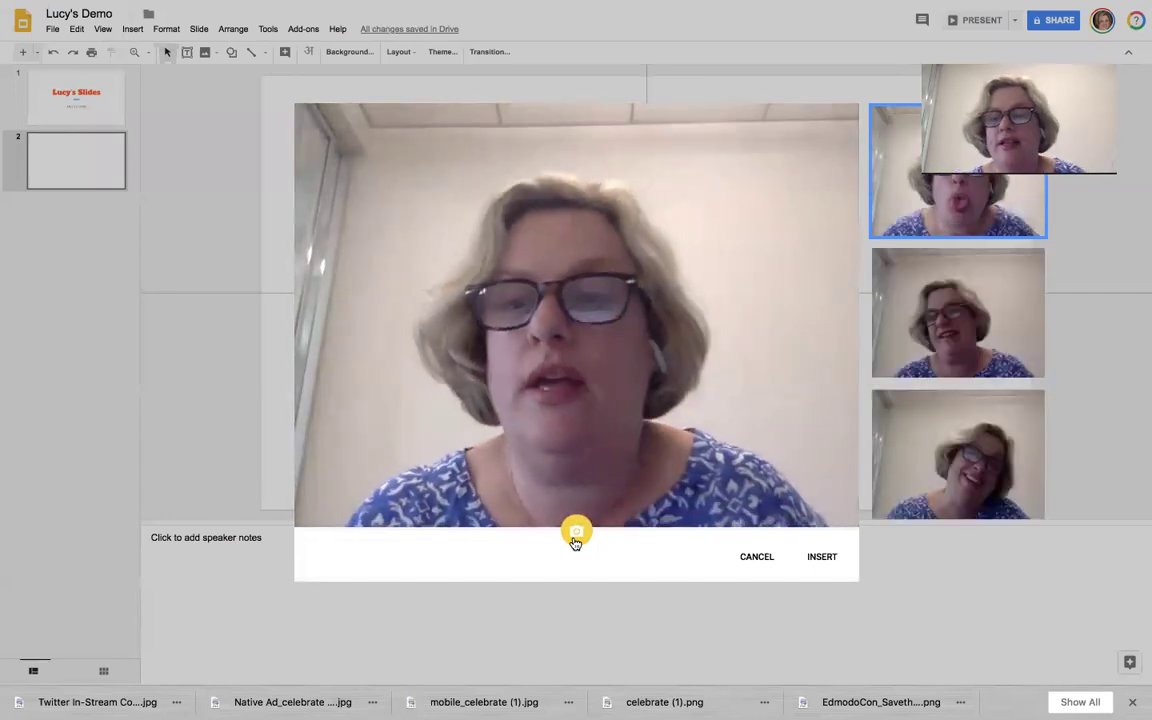
pyautogui.click(946, 366)
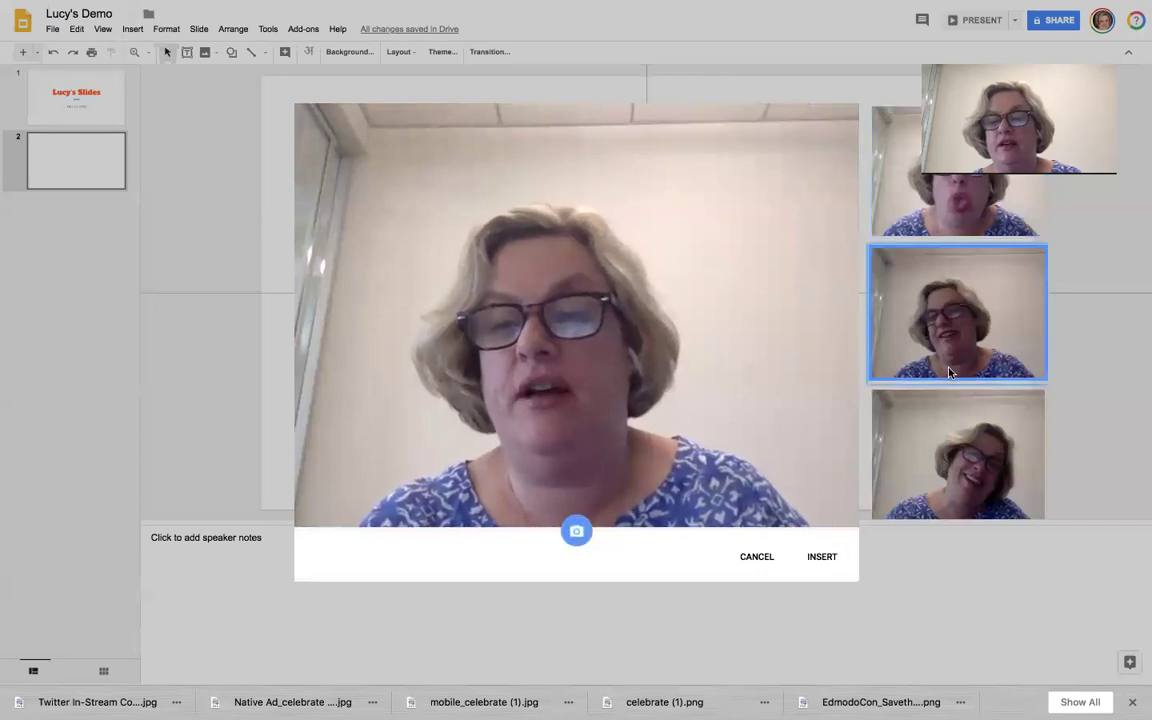
pyautogui.click(821, 558)
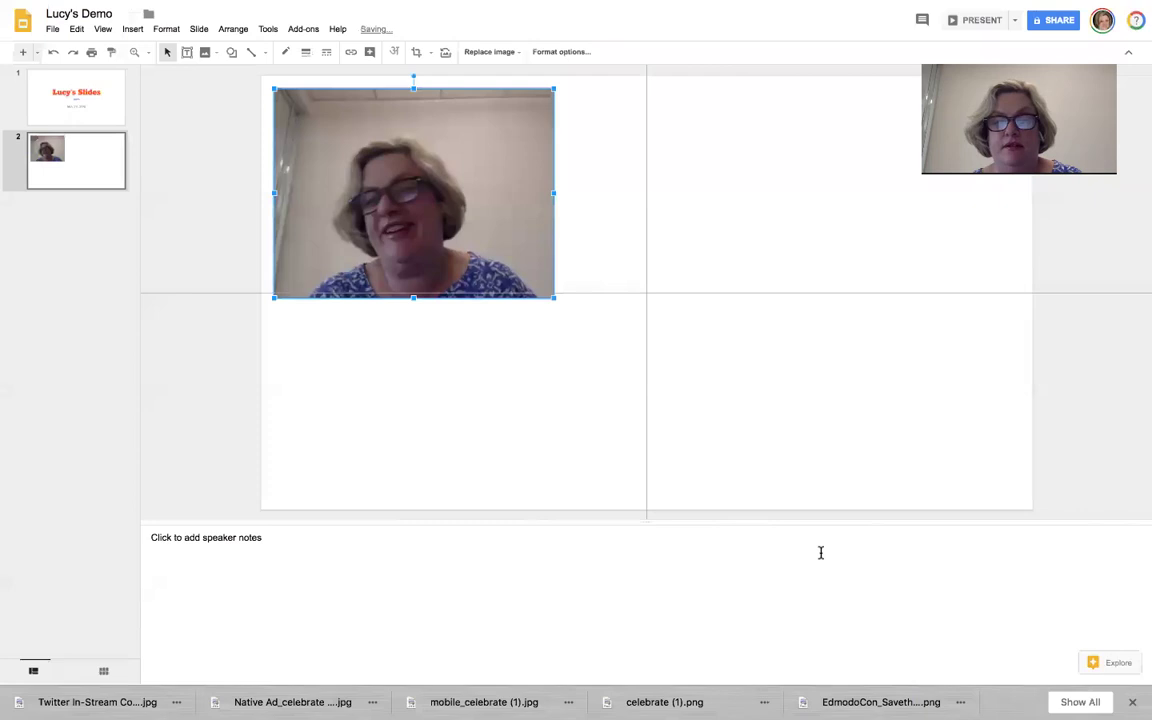
# Shrink the webcam photo slightly and reposition it within the upper-left quarter of slide 2.
pyautogui.moveTo(555, 298); pyautogui.dragTo(510, 241)
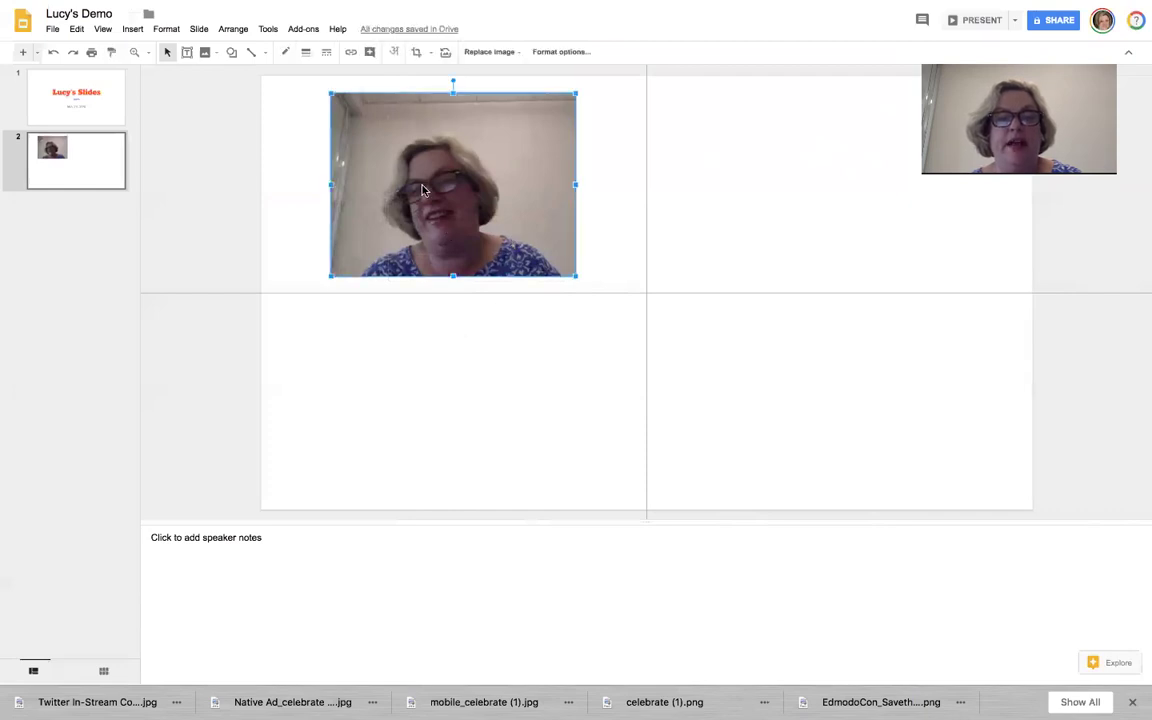
pyautogui.press('pageup')
pyautogui.press('pagedown')
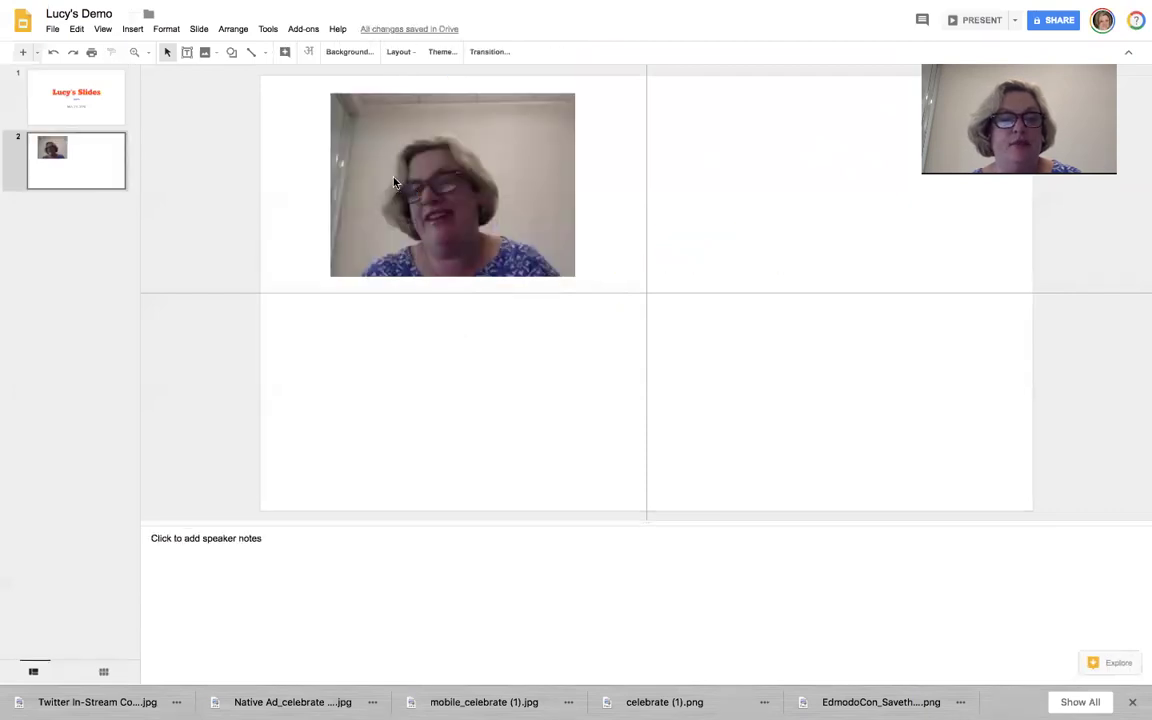
pyautogui.click(410, 183)
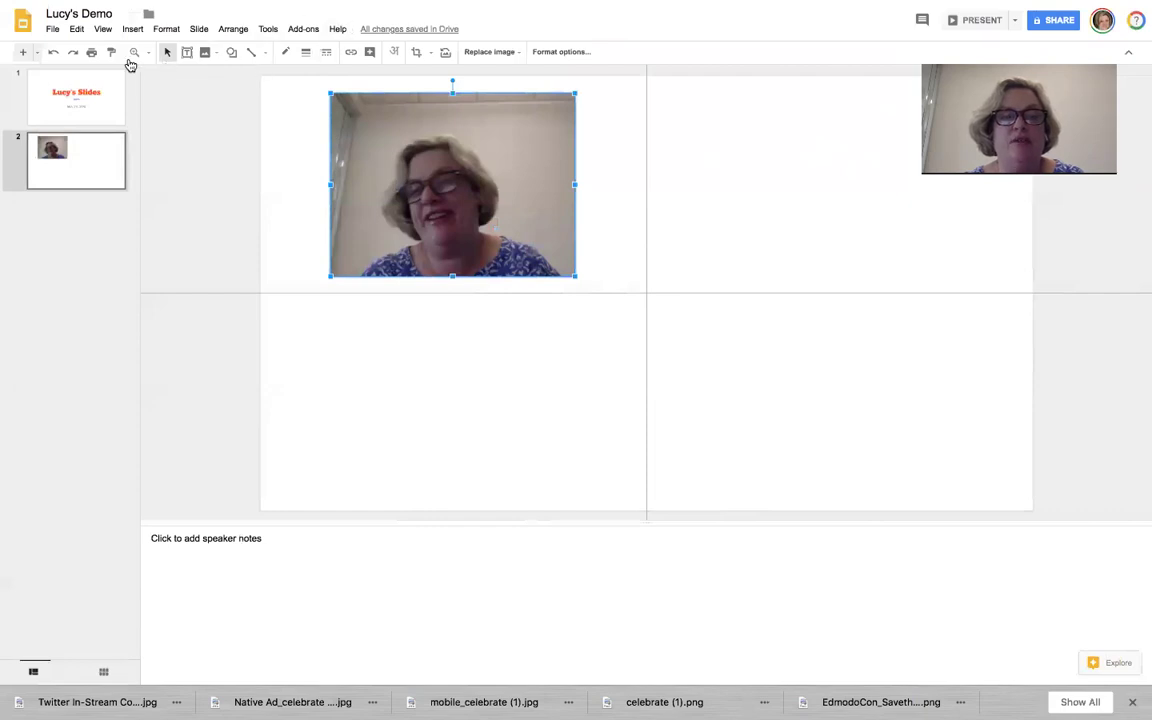
pyautogui.click(66, 180)
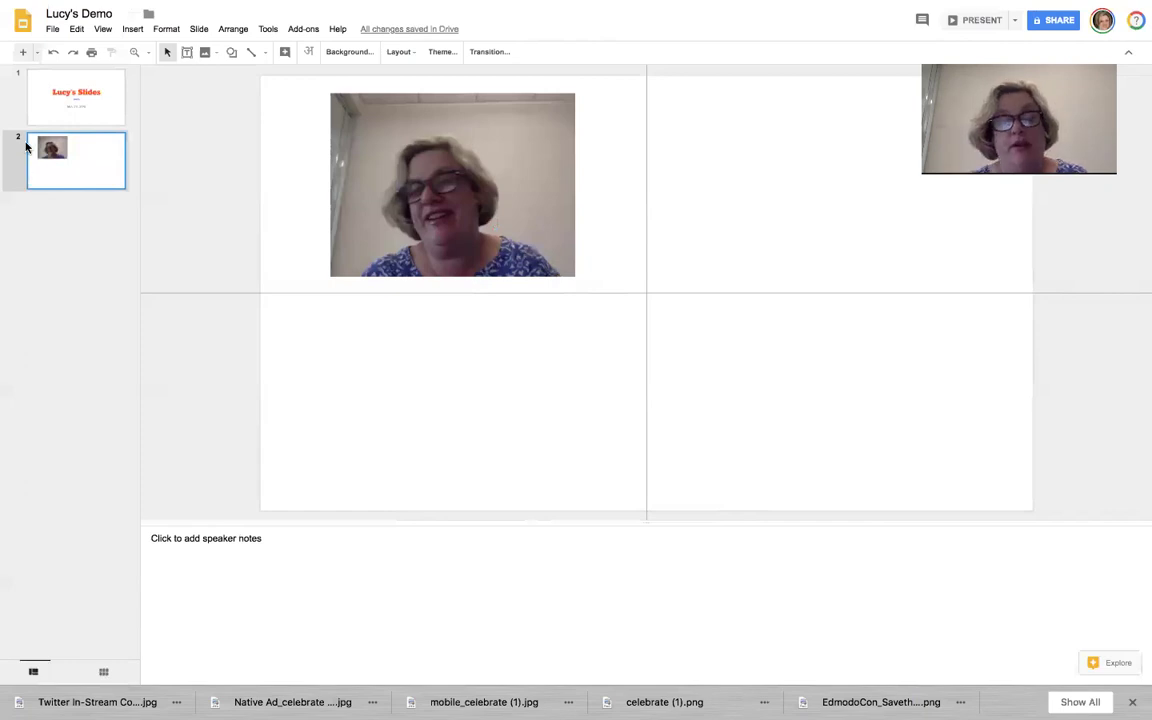
# Recolor the webcam photo on slide 2 with the light red-orange tint preset.
pyautogui.click(405, 125)
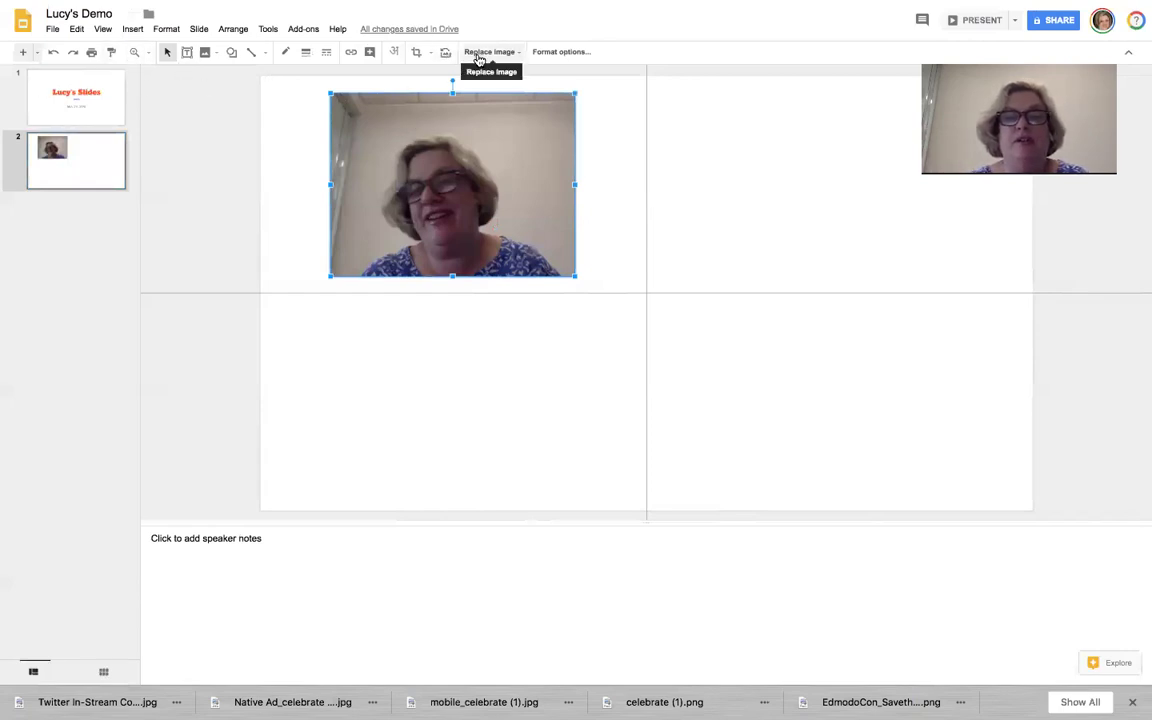
pyautogui.click(563, 51)
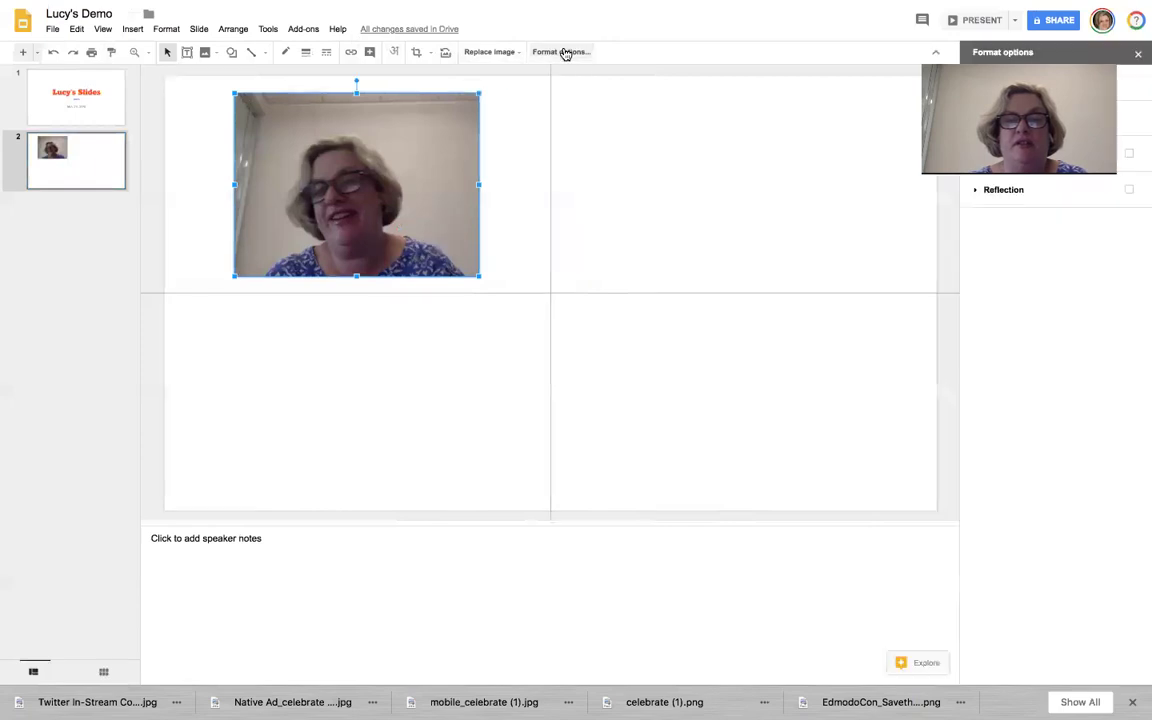
pyautogui.click(1000, 88)
pyautogui.click(1060, 111)
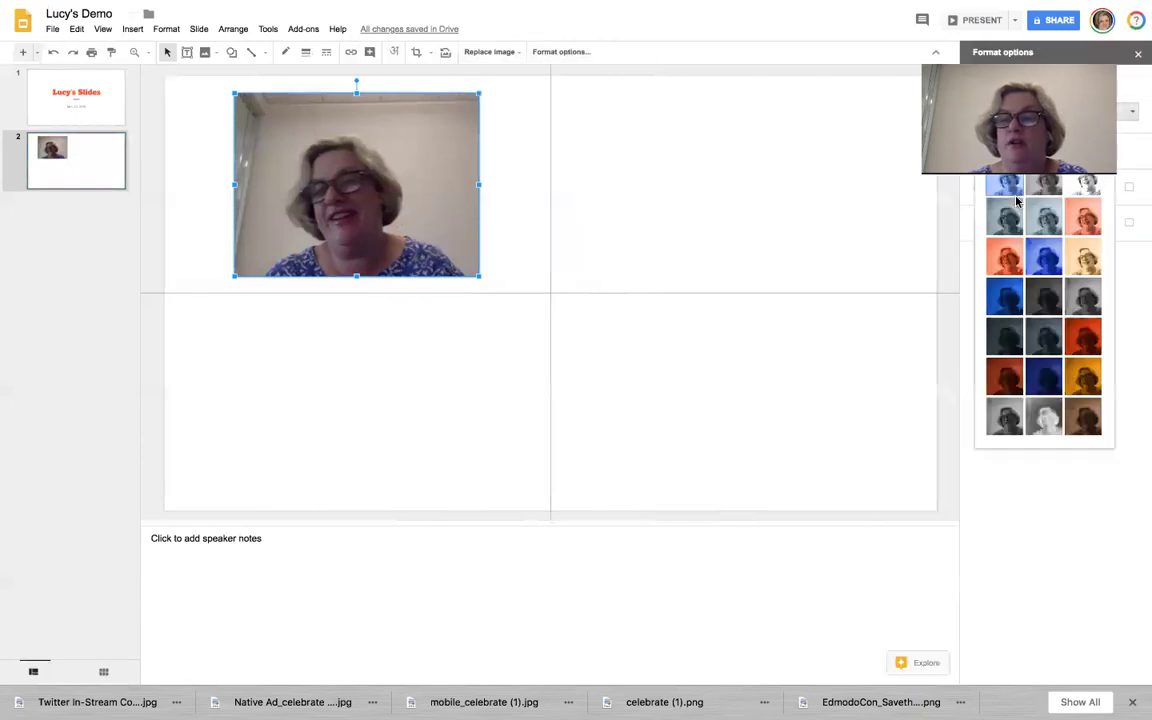
pyautogui.click(1003, 258)
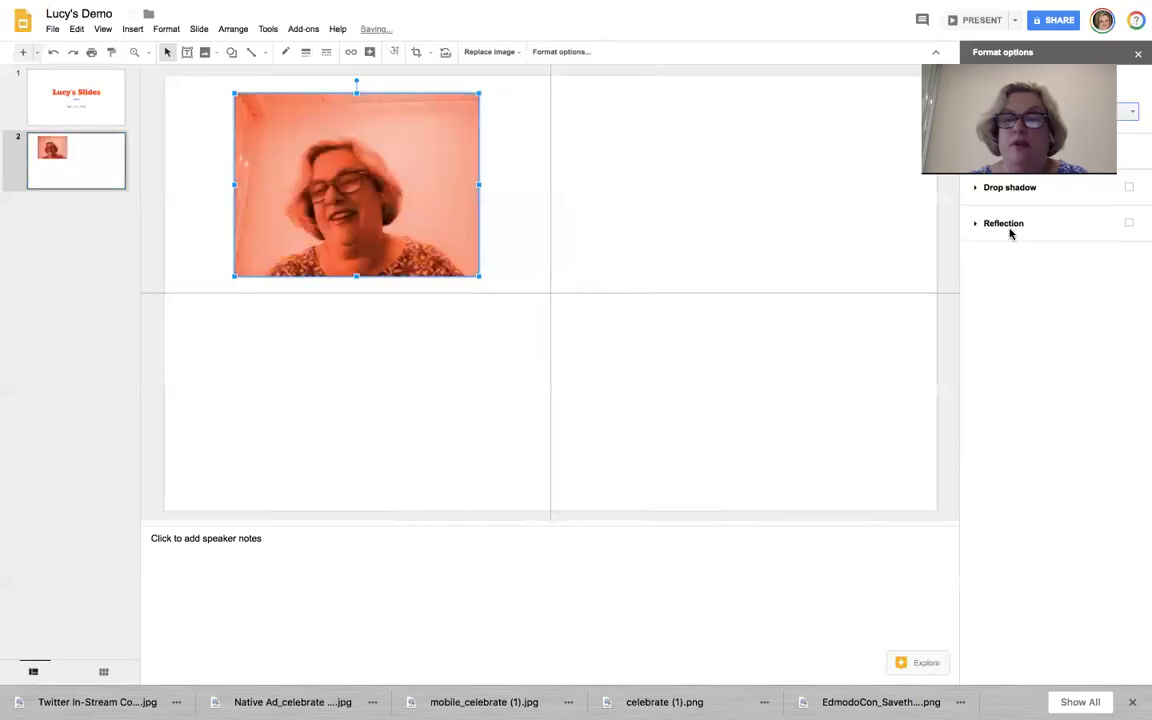
# Set the photo's transparency to about half and lower its contrast slightly.
pyautogui.click(998, 152)
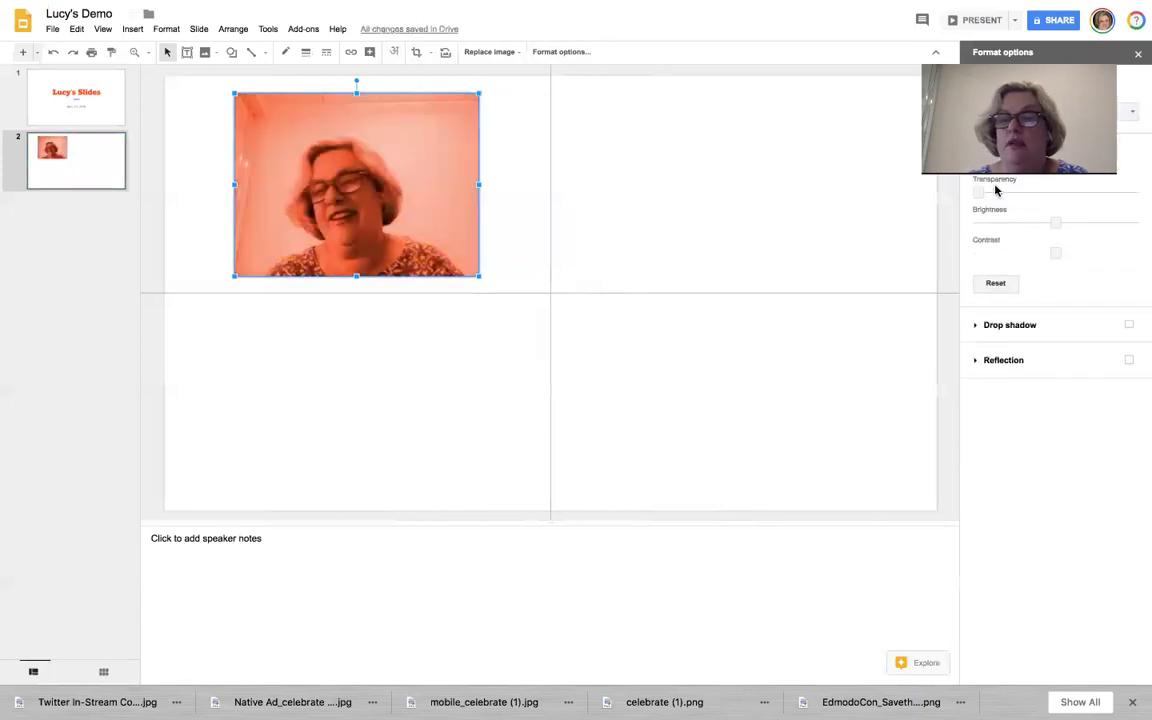
pyautogui.click(1054, 190)
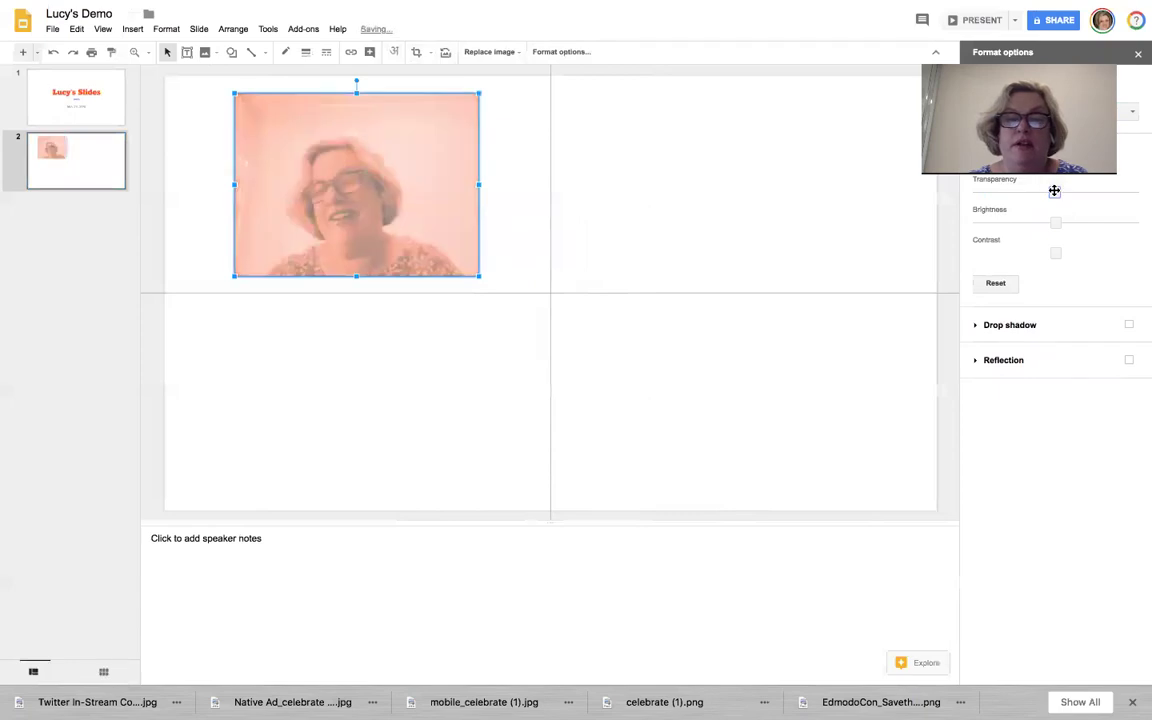
pyautogui.click(1050, 253)
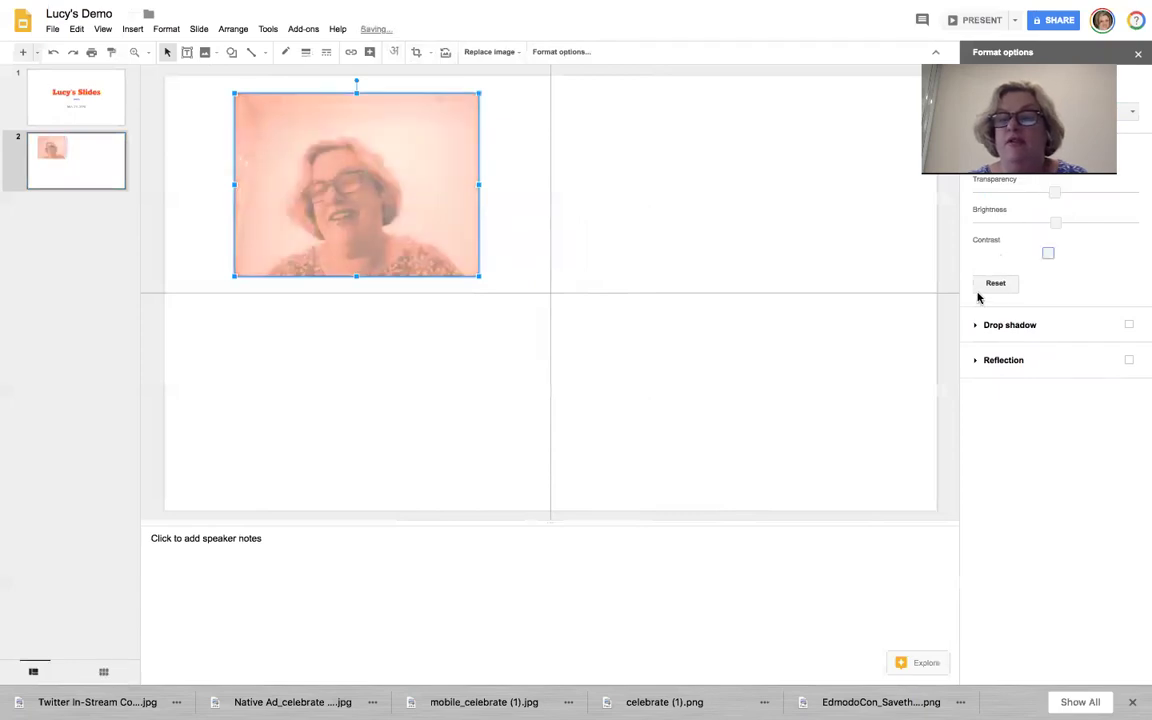
# Add a black drop shadow to the photo with its distance raised to about a third of the range.
pyautogui.click(975, 328)
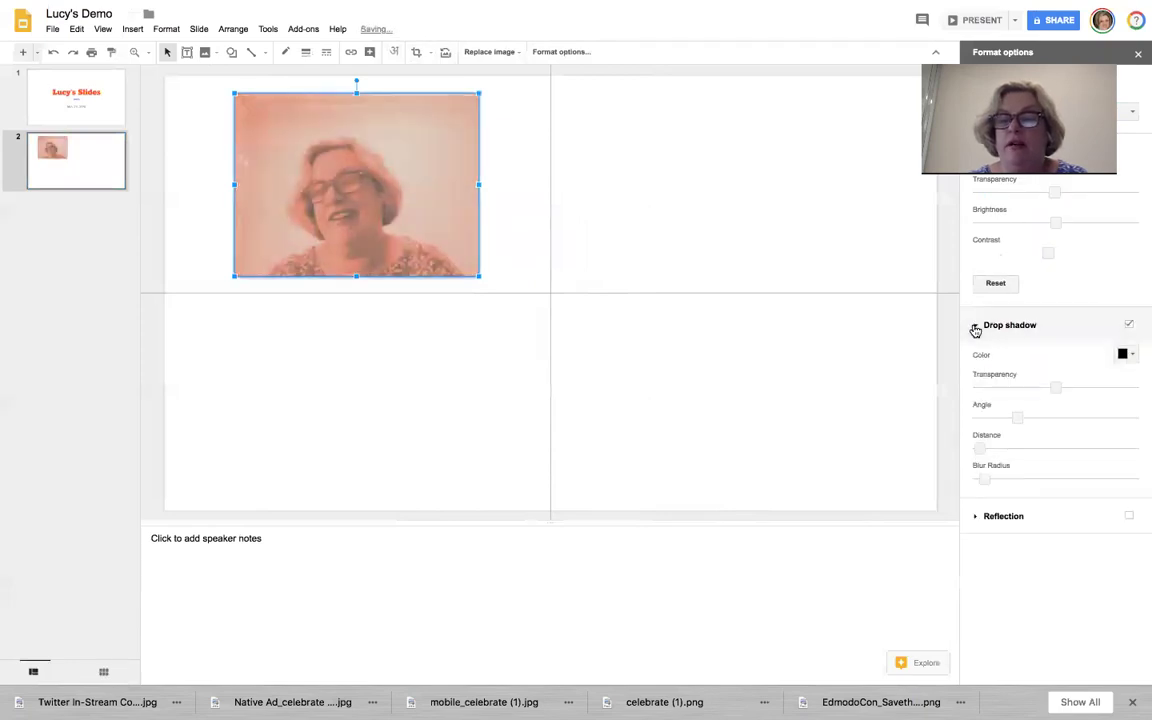
pyautogui.click(1131, 355)
pyautogui.click(1131, 355)
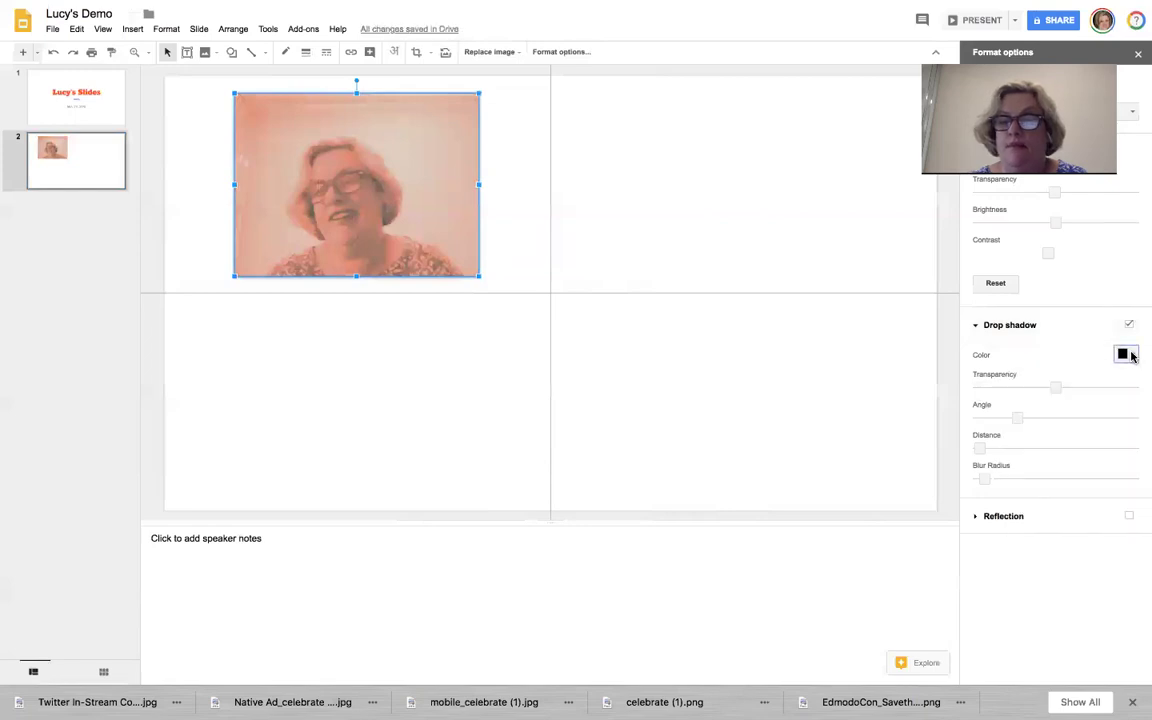
pyautogui.click(1057, 388)
pyautogui.moveTo(982, 443); pyautogui.dragTo(1027, 444)
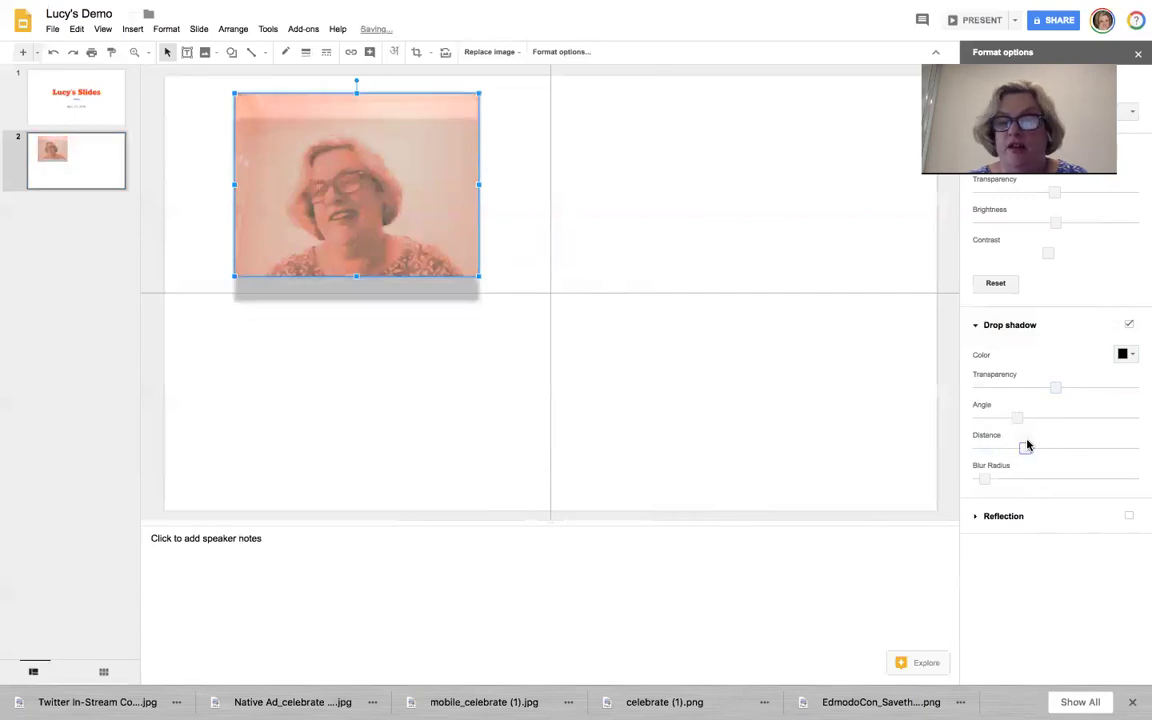
# Add a reflection to the webcam photo with the default settings and close the format options.
pyautogui.click(981, 517)
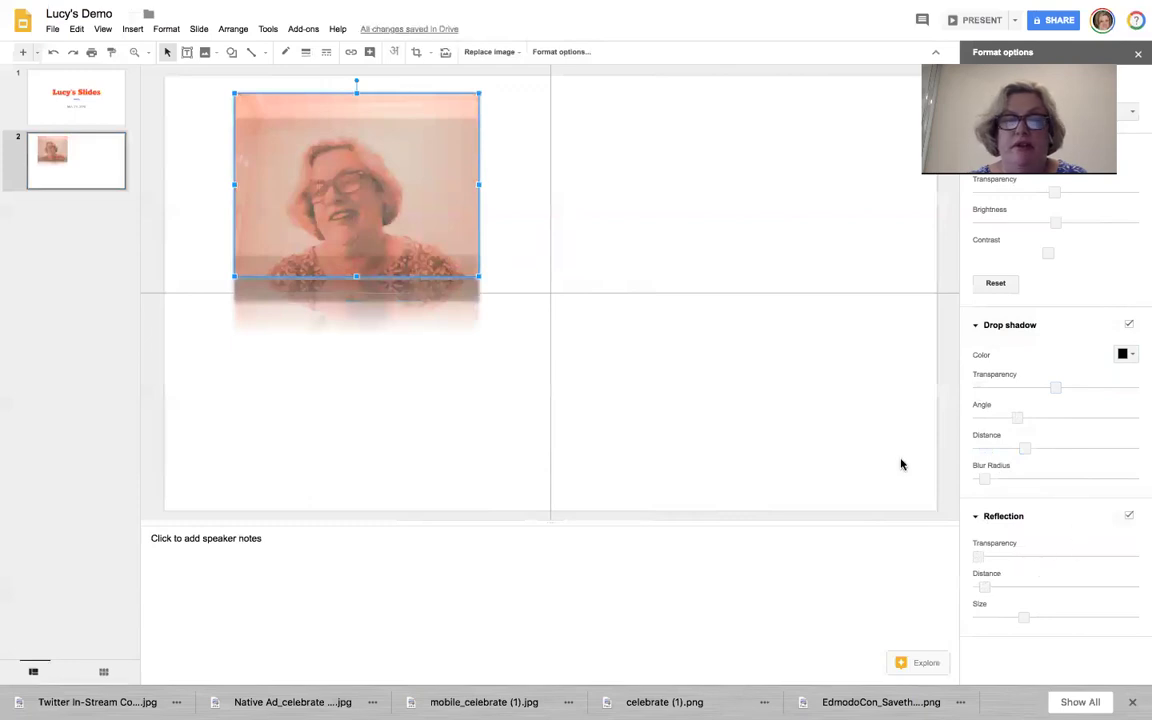
pyautogui.click(859, 465)
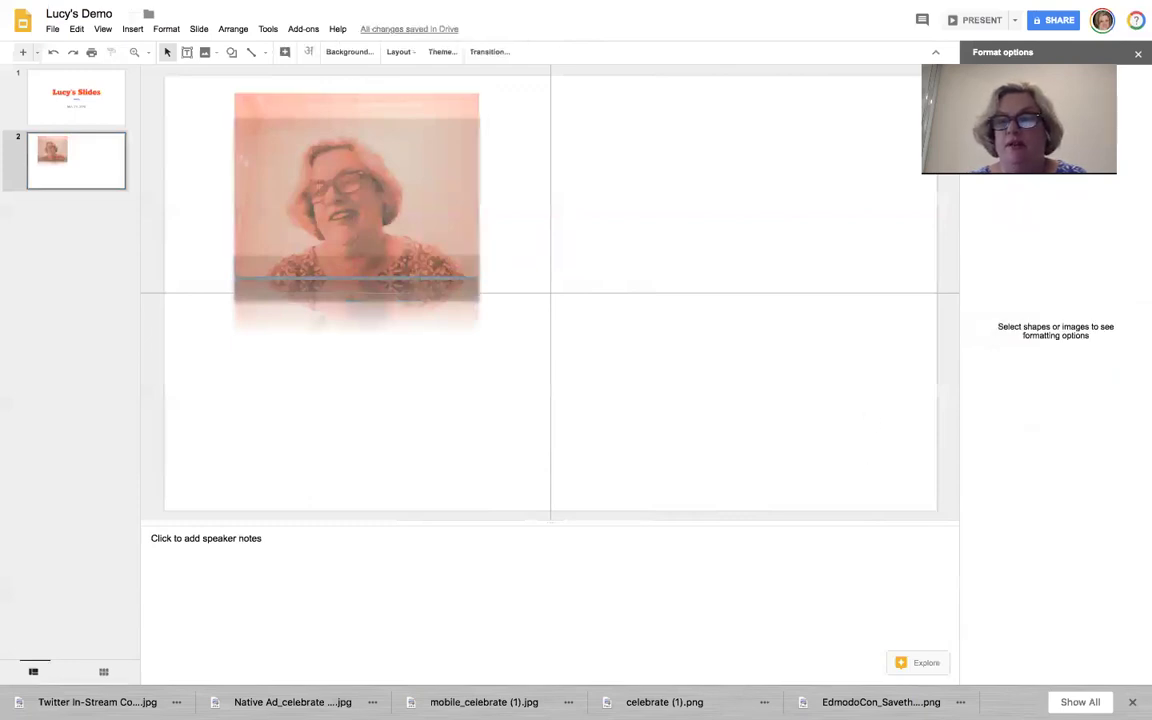
pyautogui.click(1138, 56)
# Move the webcam photo to the center of slide 2.
pyautogui.moveTo(496, 157); pyautogui.dragTo(687, 290)
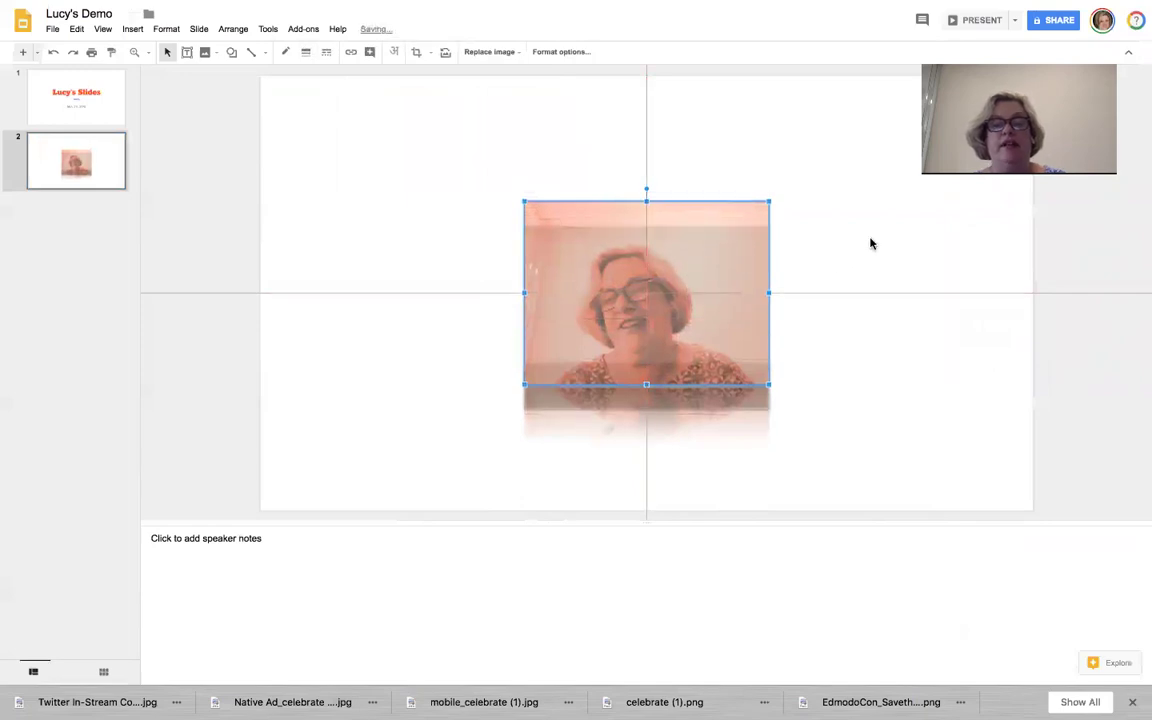
pyautogui.click(869, 242)
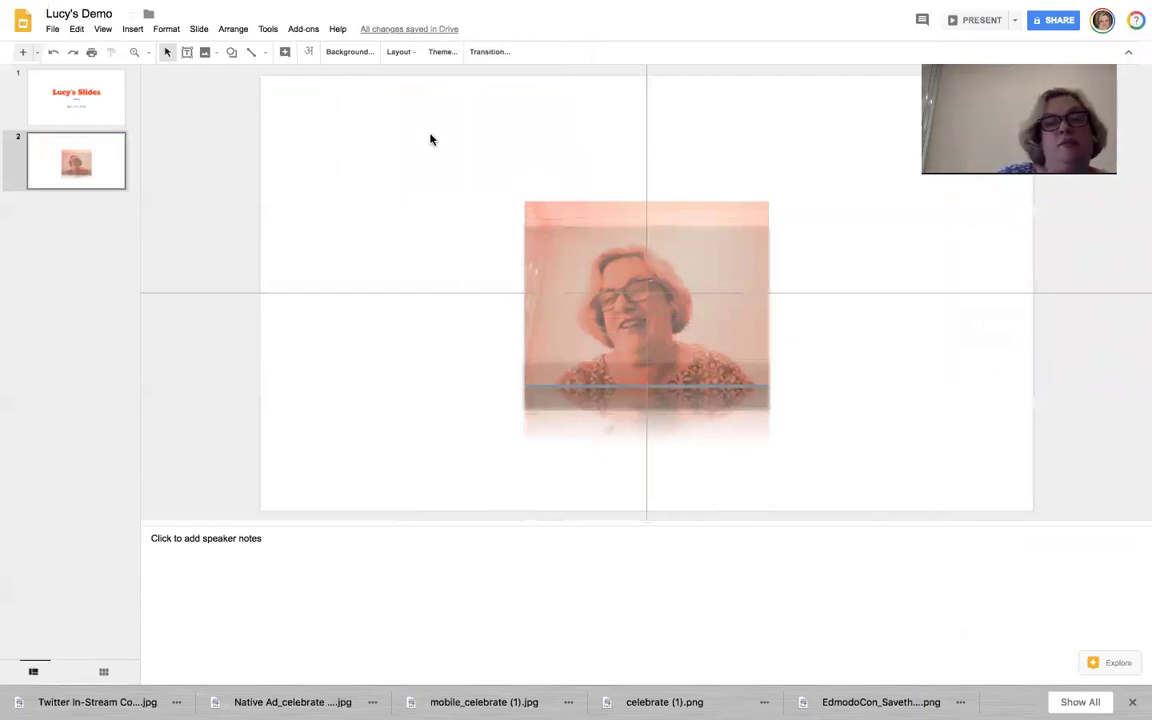
# Insert a wide text box above the photo reading "Hello this is a text box.".
pyautogui.click(132, 28)
pyautogui.click(140, 71)
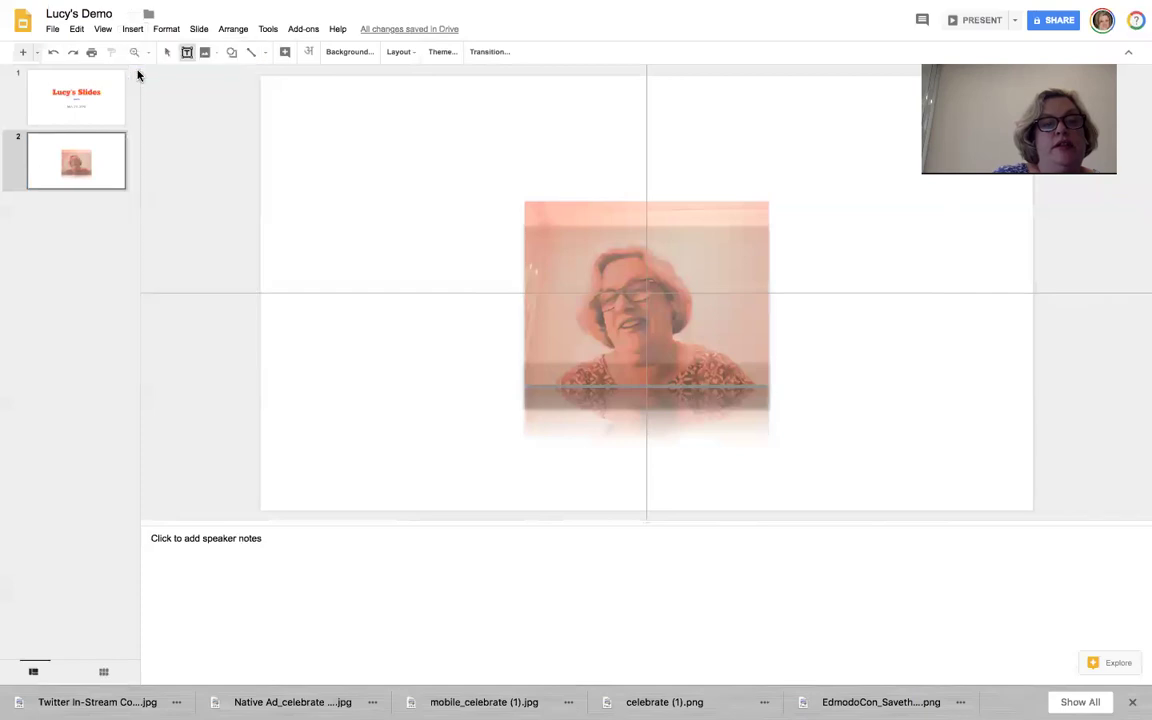
pyautogui.moveTo(292, 113); pyautogui.dragTo(663, 157)
pyautogui.write('H')
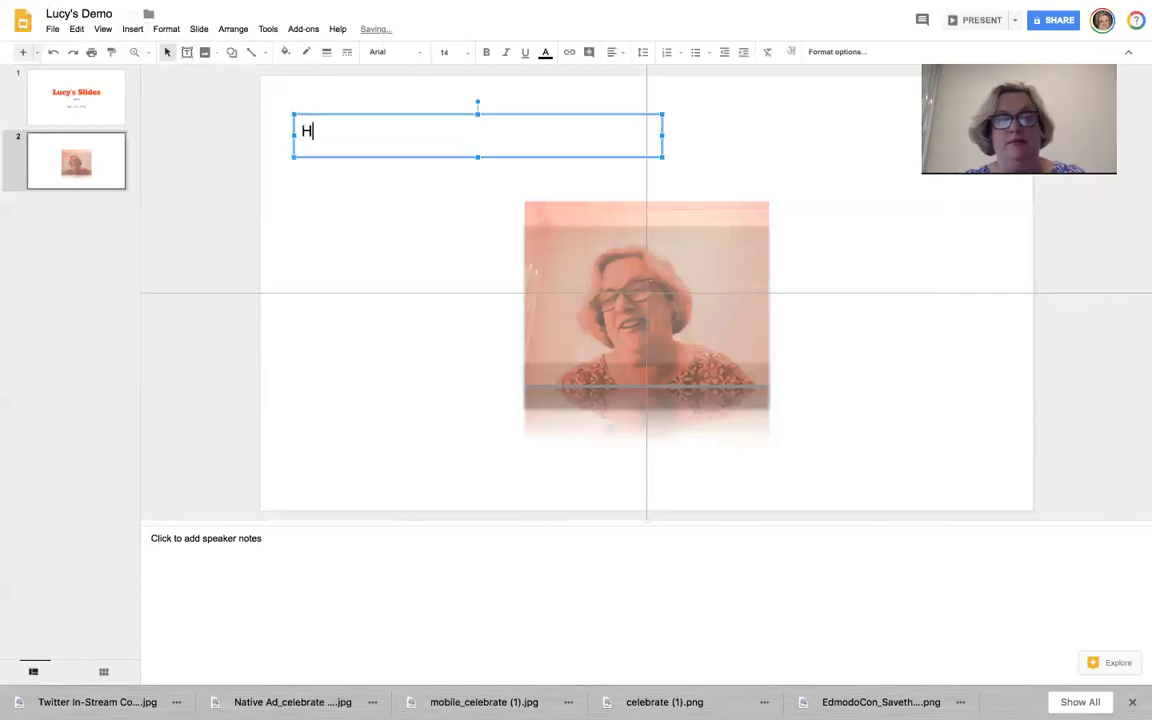
pyautogui.write('ello this is a')
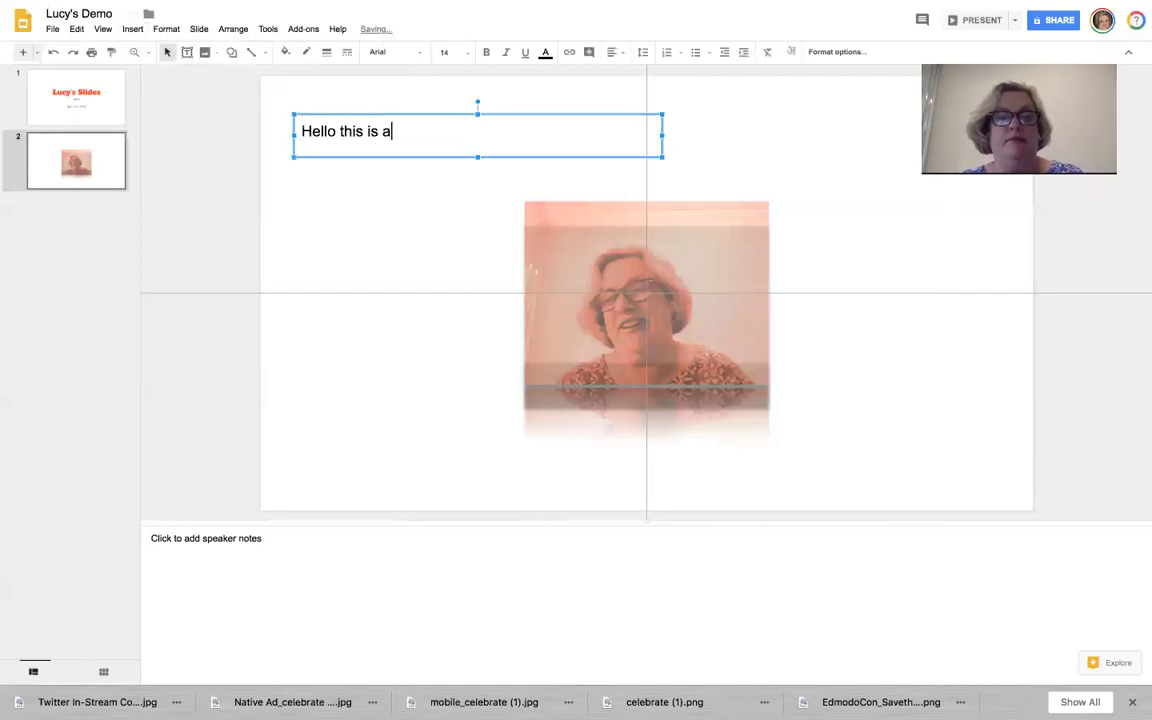
pyautogui.write(' text box.')
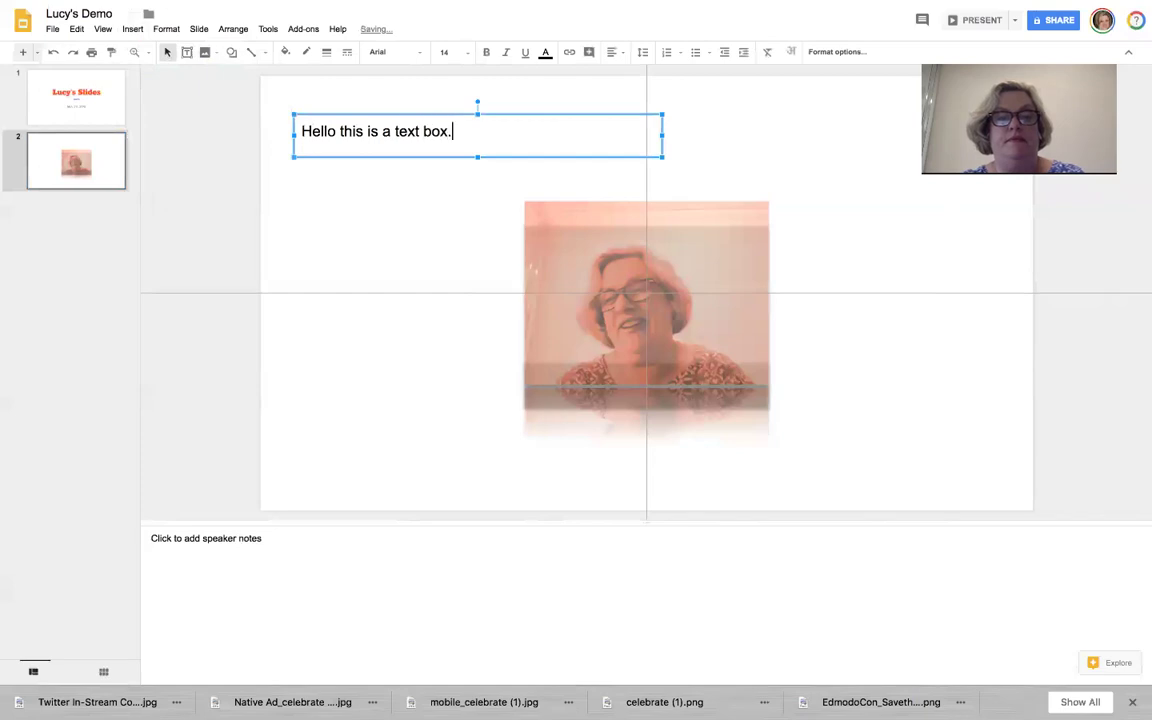
# Move the text box beneath the photo, aligning its left edge with the photo's left edge.
pyautogui.click(330, 158)
pyautogui.click(325, 133)
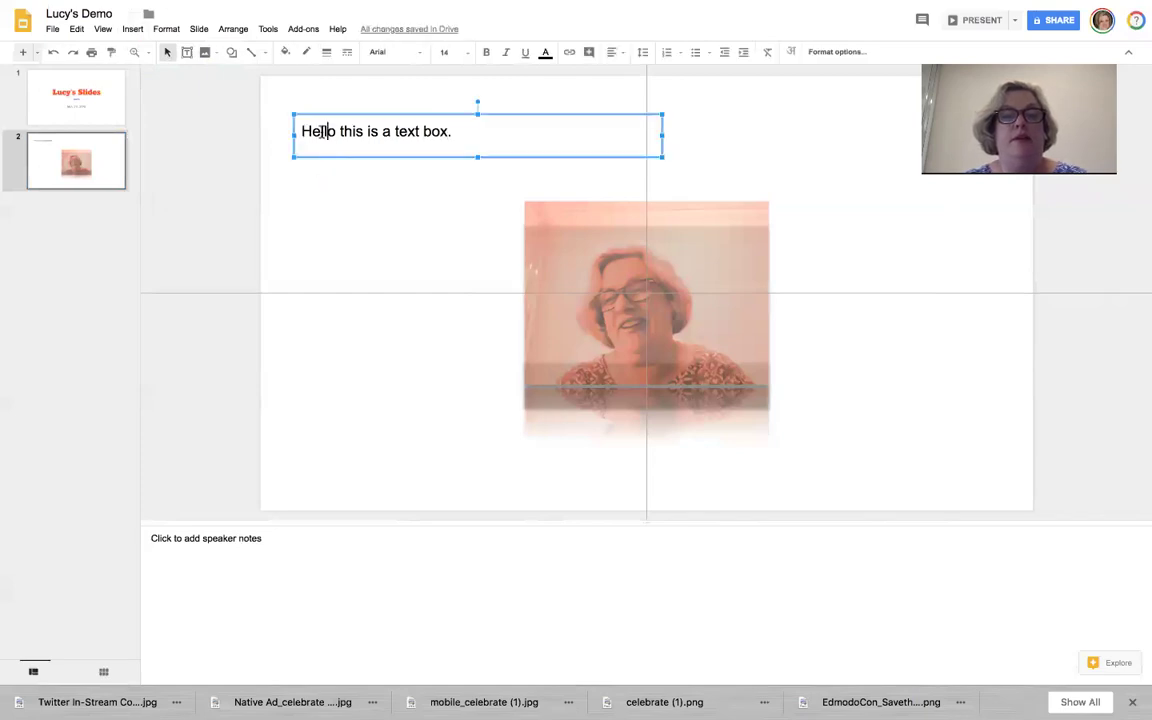
pyautogui.moveTo(339, 113); pyautogui.dragTo(573, 464)
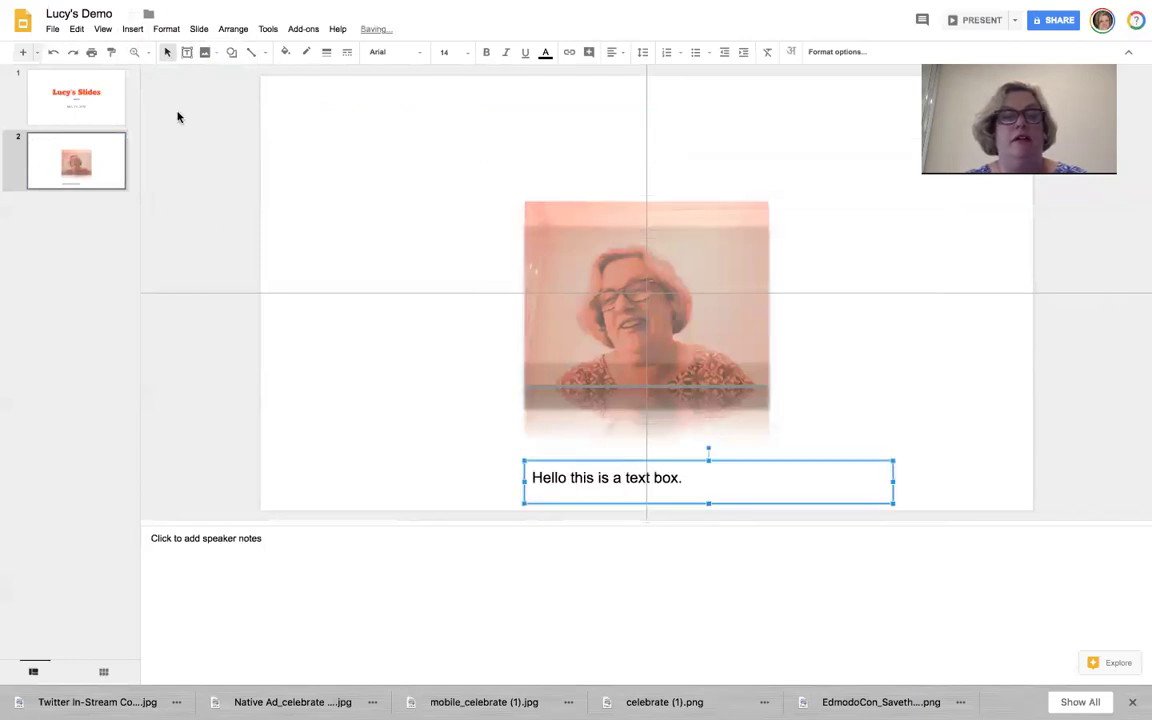
# Insert the video IMG_1193.mp4 from My Drive in Google Drive onto slide 2.
pyautogui.click(131, 29)
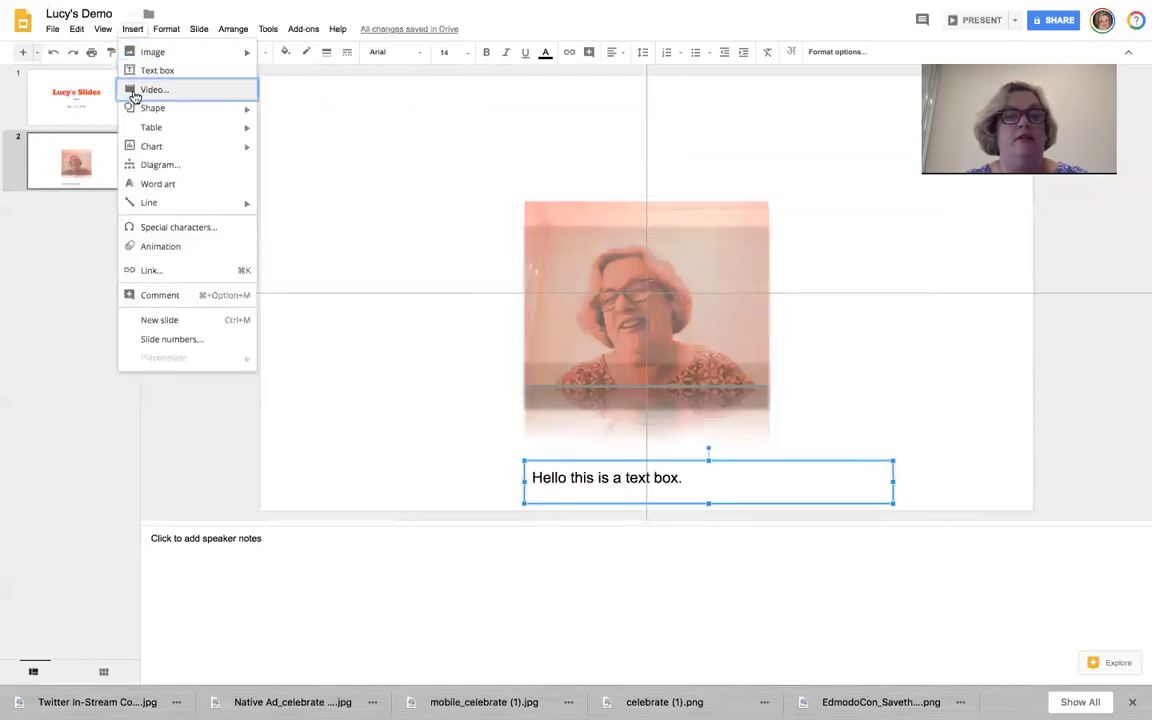
pyautogui.click(135, 92)
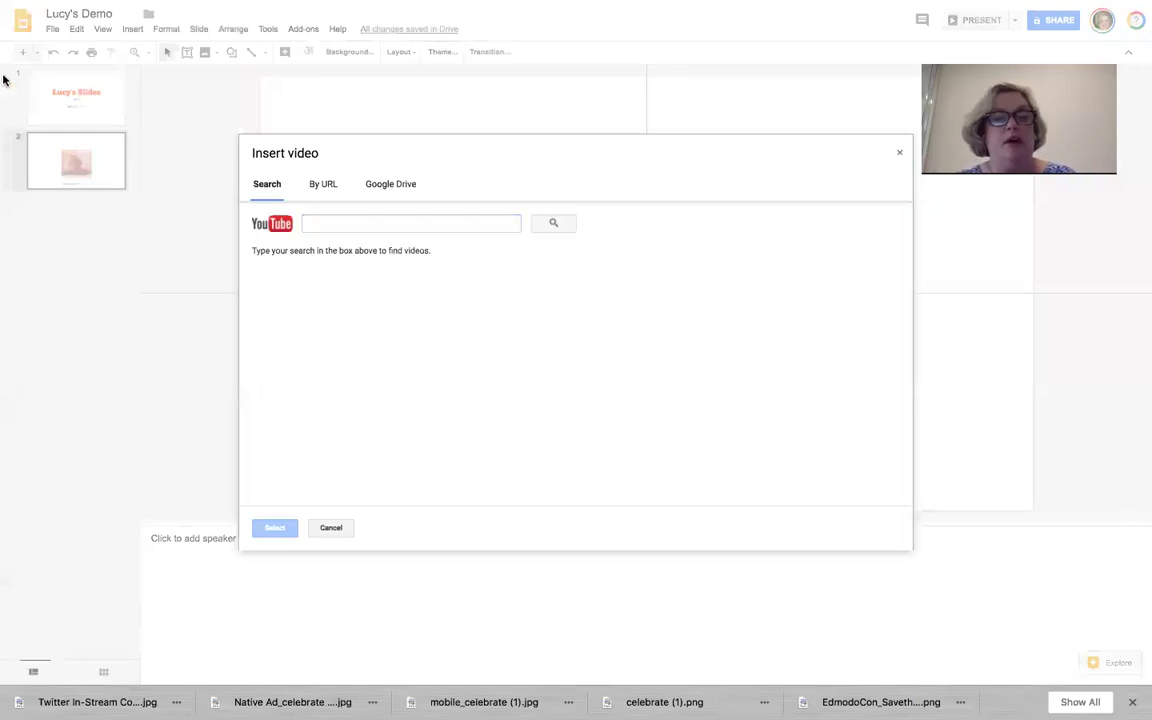
pyautogui.click(396, 192)
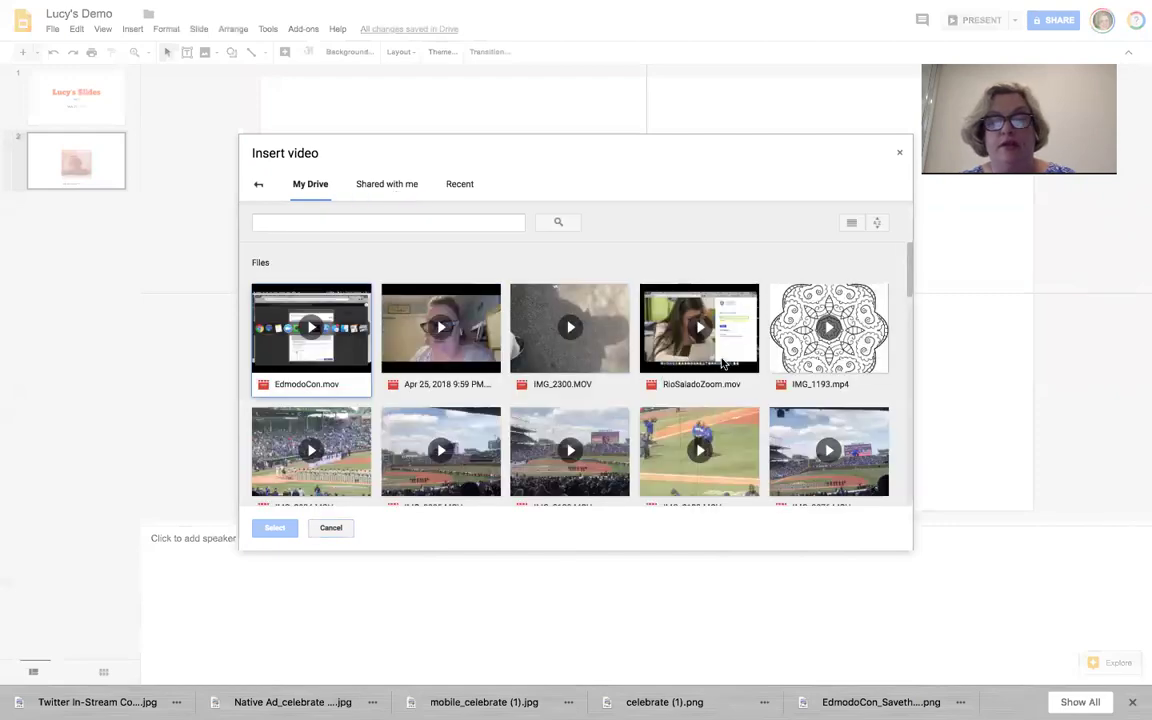
pyautogui.scroll(-3, 771, 371)
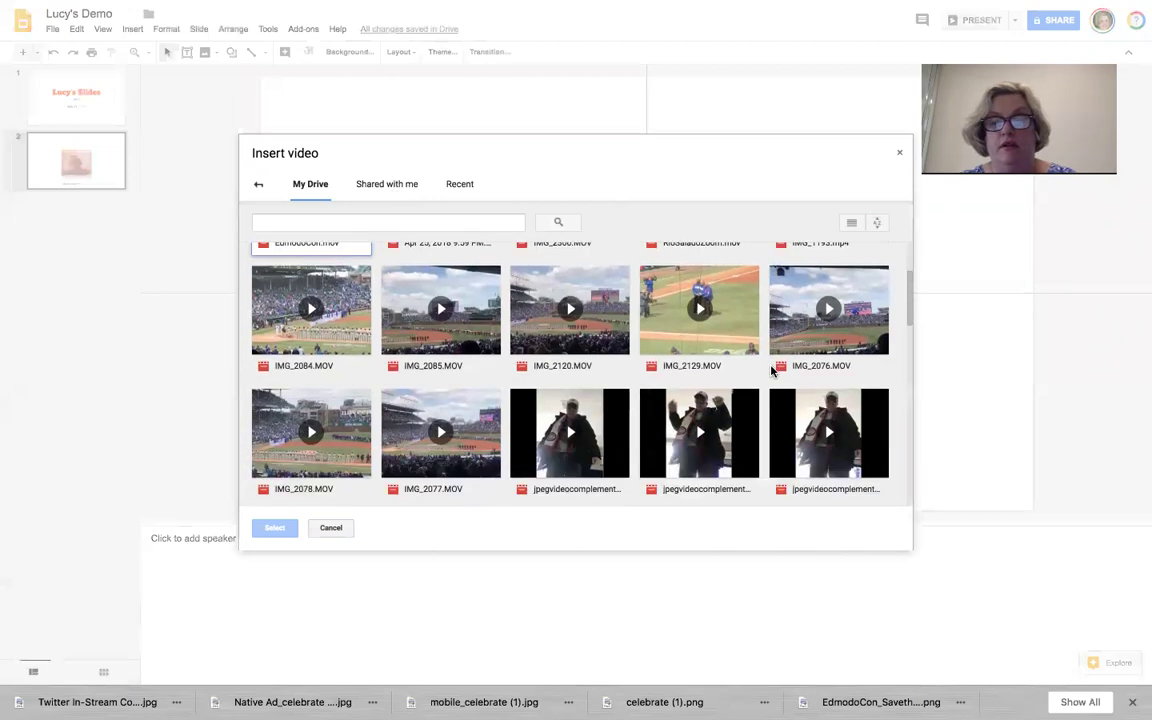
pyautogui.scroll(2, 773, 371)
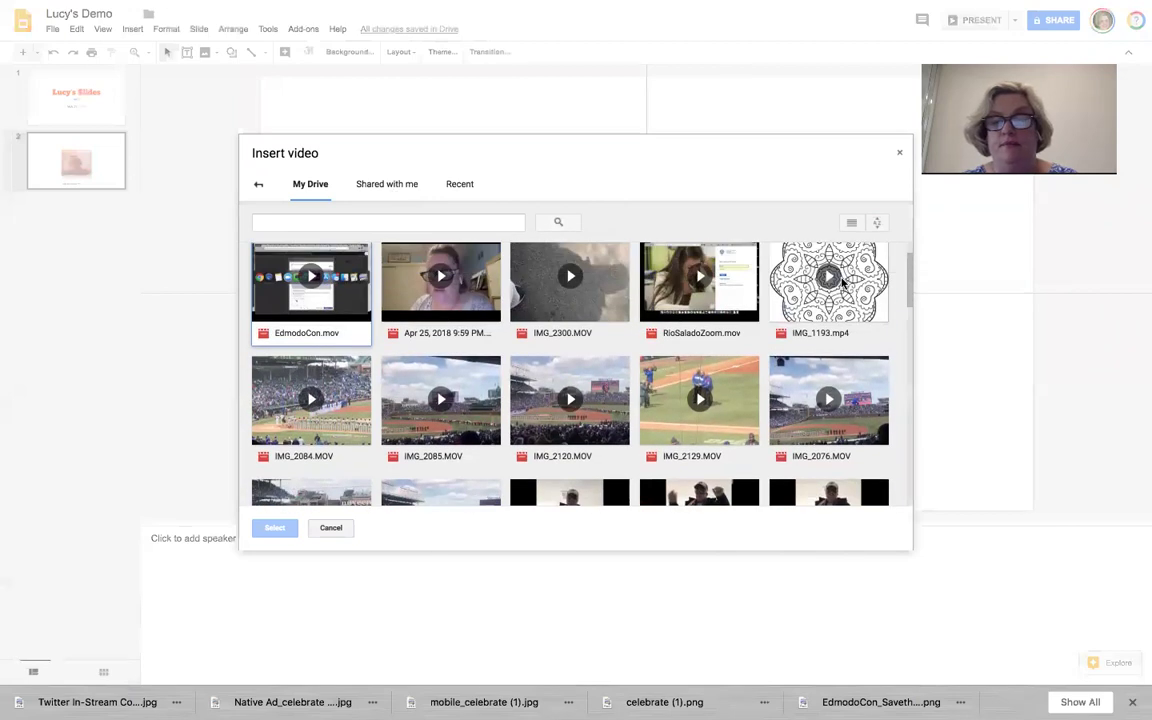
pyautogui.click(829, 284)
pyautogui.click(829, 285)
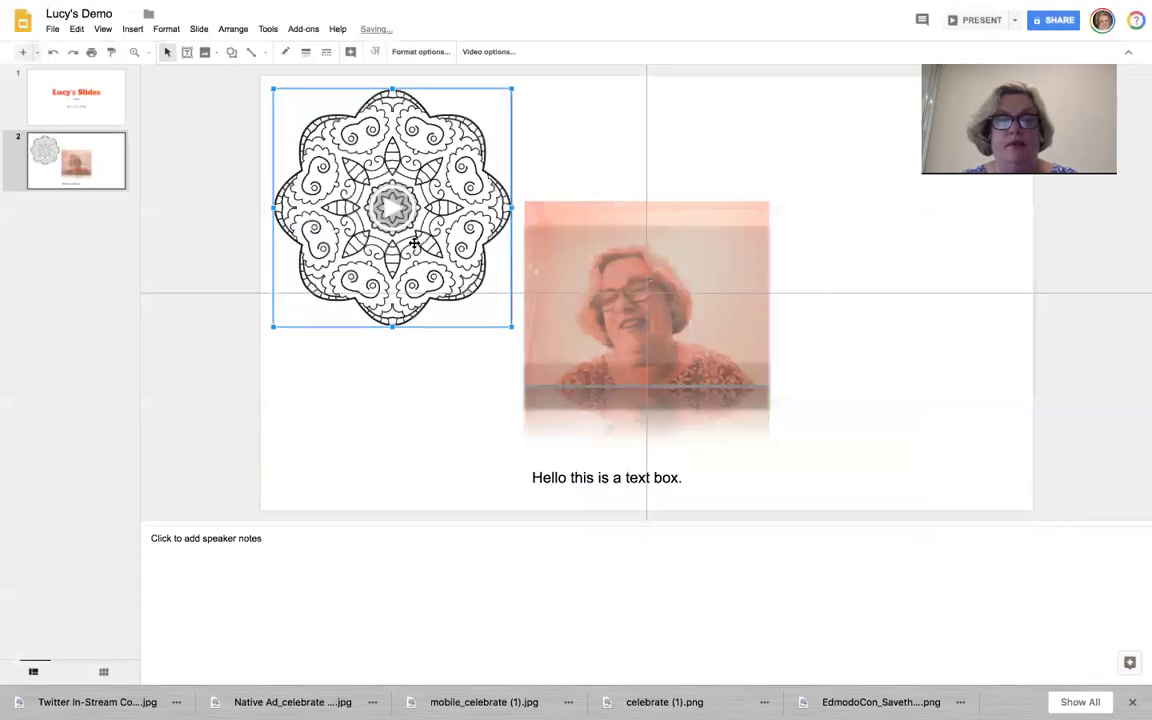
# Play the mandala video on slide 2 to preview it, then stop the playback.
pyautogui.click(382, 216)
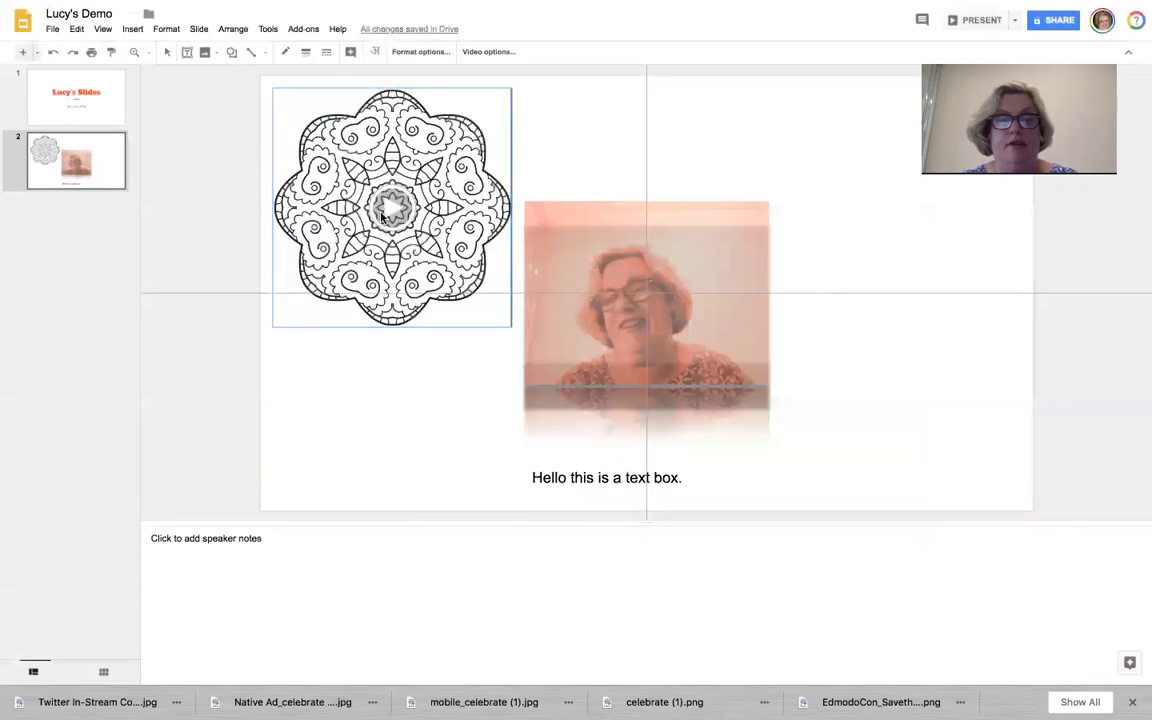
pyautogui.click(383, 216)
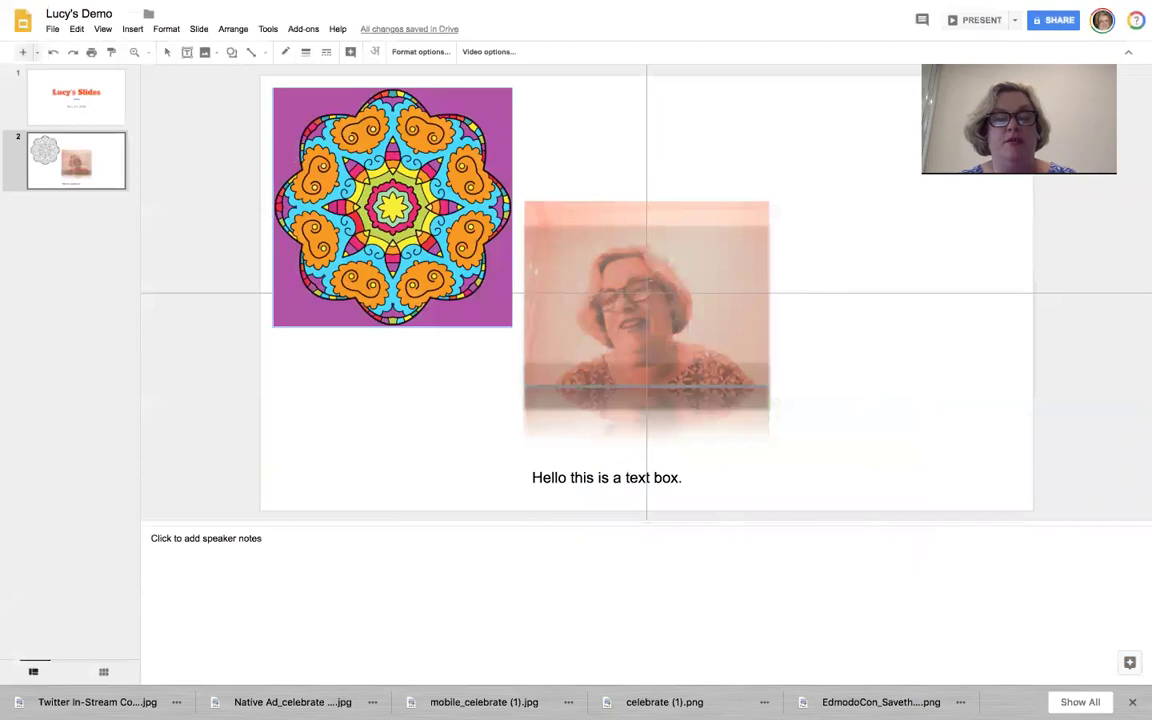
pyautogui.click(354, 283)
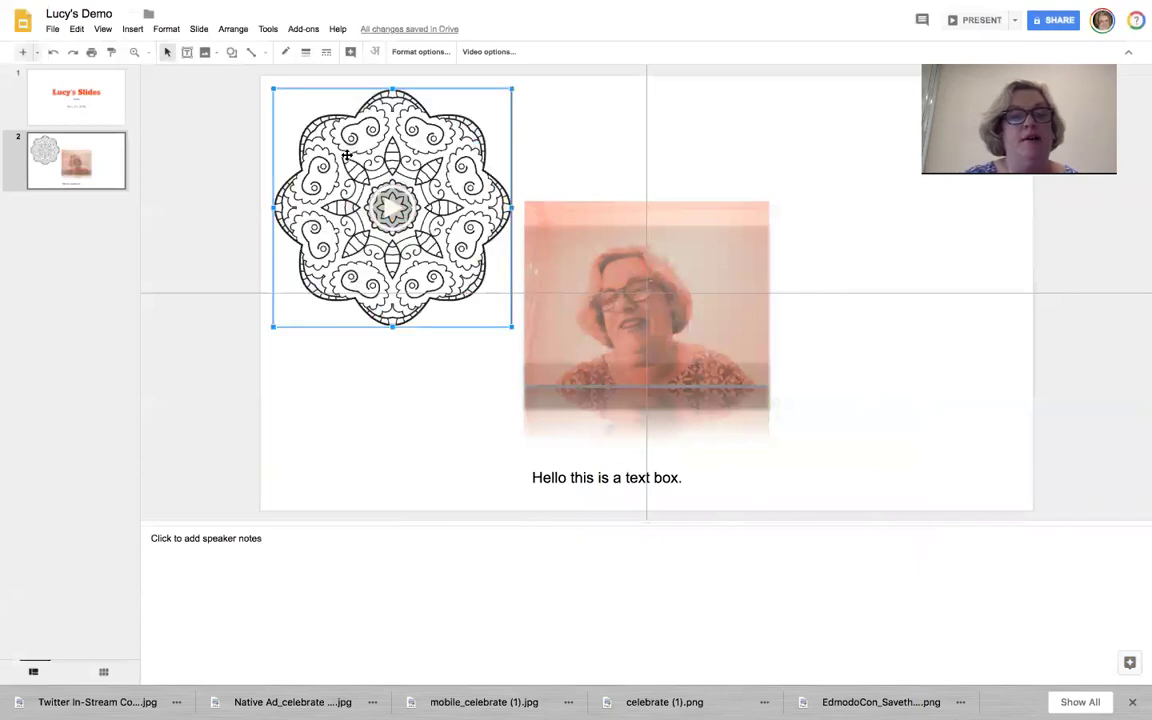
# Search YouTube for "2016 World Series" and insert the "MLB Chicago Cubs 2016 World Series vs Indians Movie Best Moments Highlights" video onto slide 2.
pyautogui.click(131, 30)
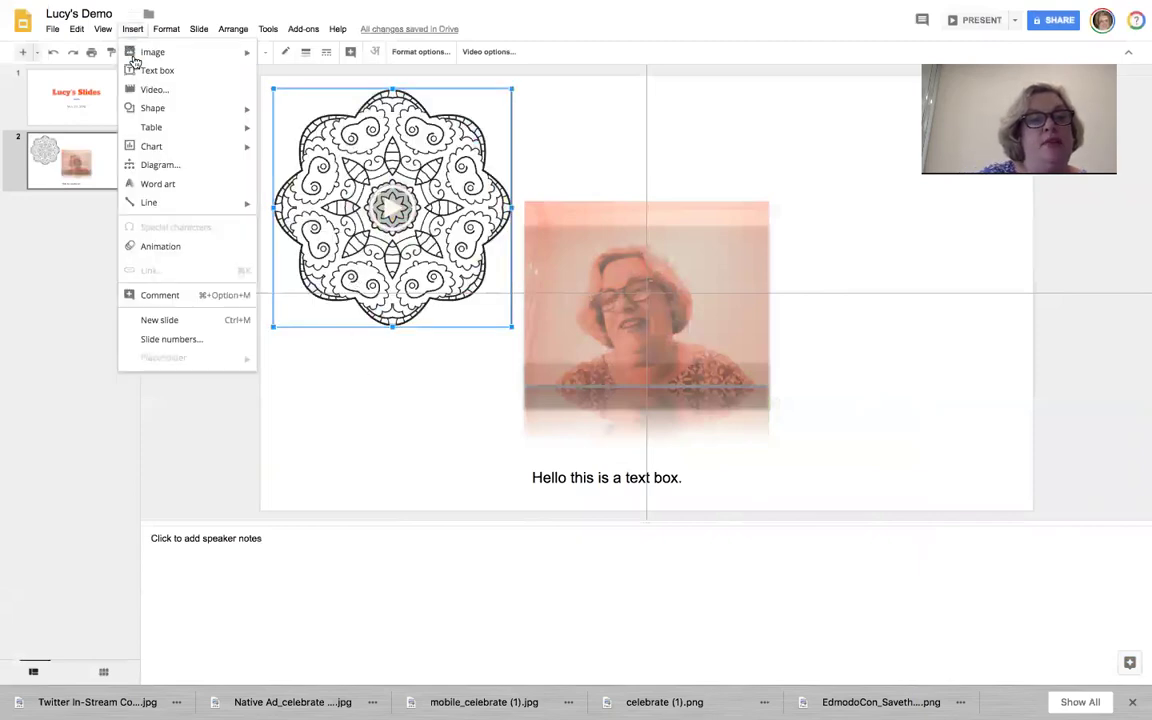
pyautogui.click(140, 90)
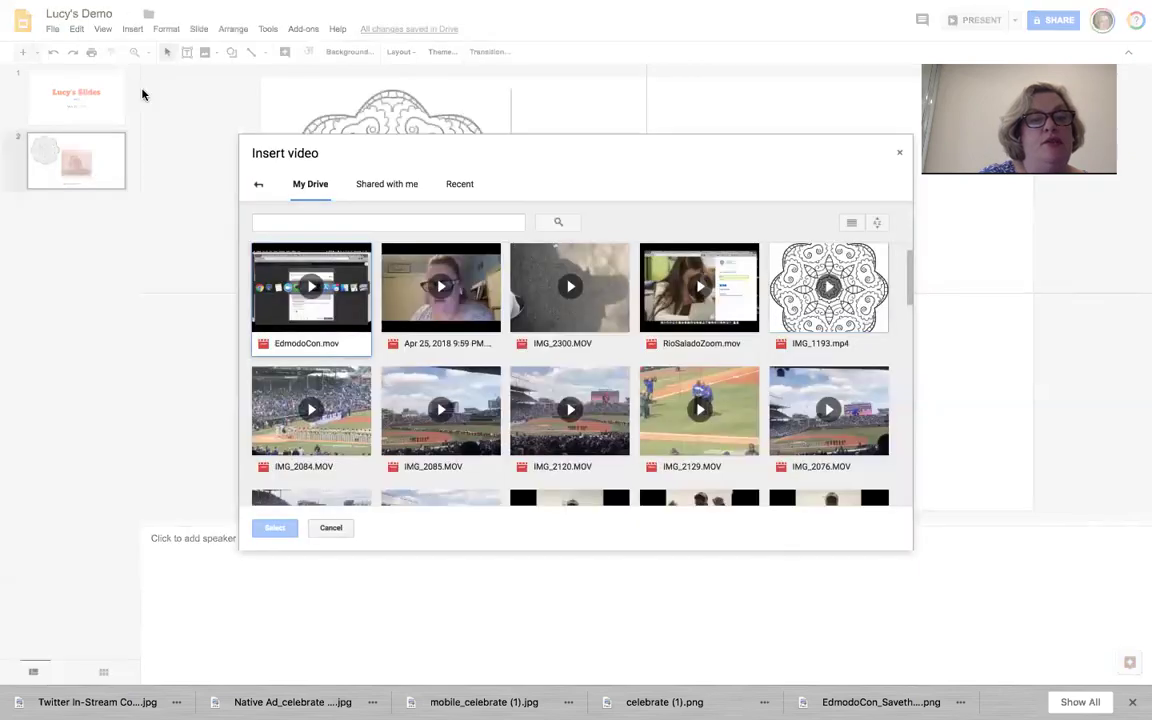
pyautogui.click(258, 187)
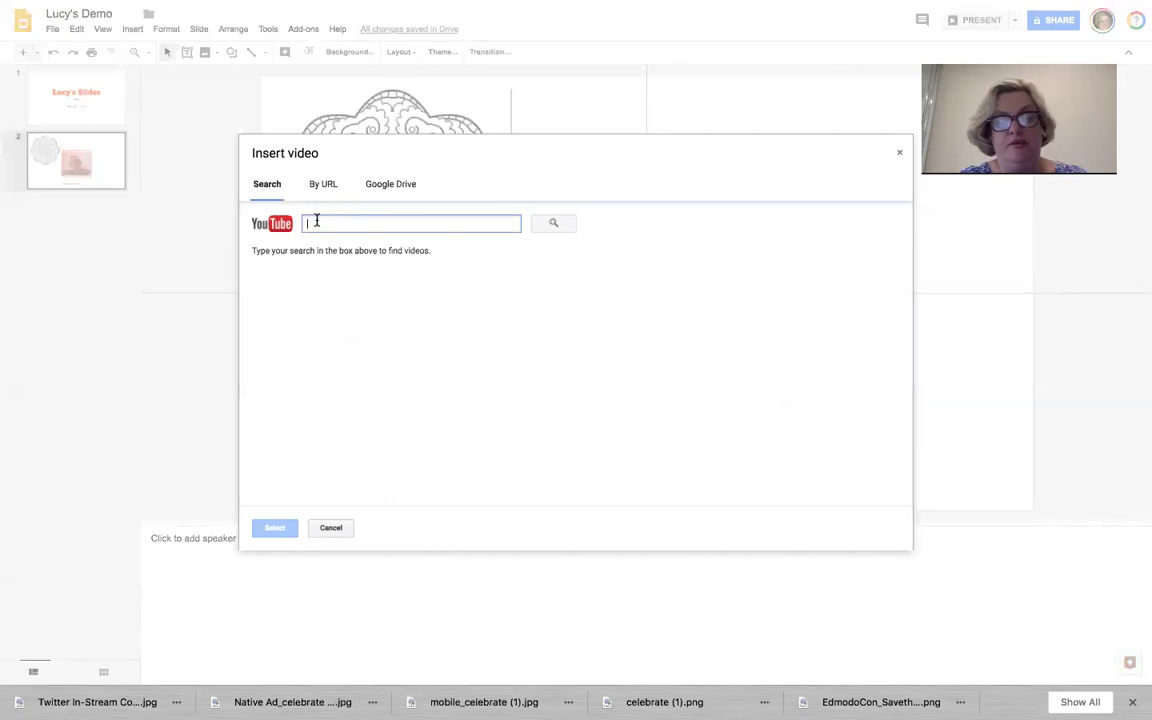
pyautogui.write('st')
pyautogui.press('BackSpace')
pyautogui.press('BackSpace')
pyautogui.write('2016 World Series')
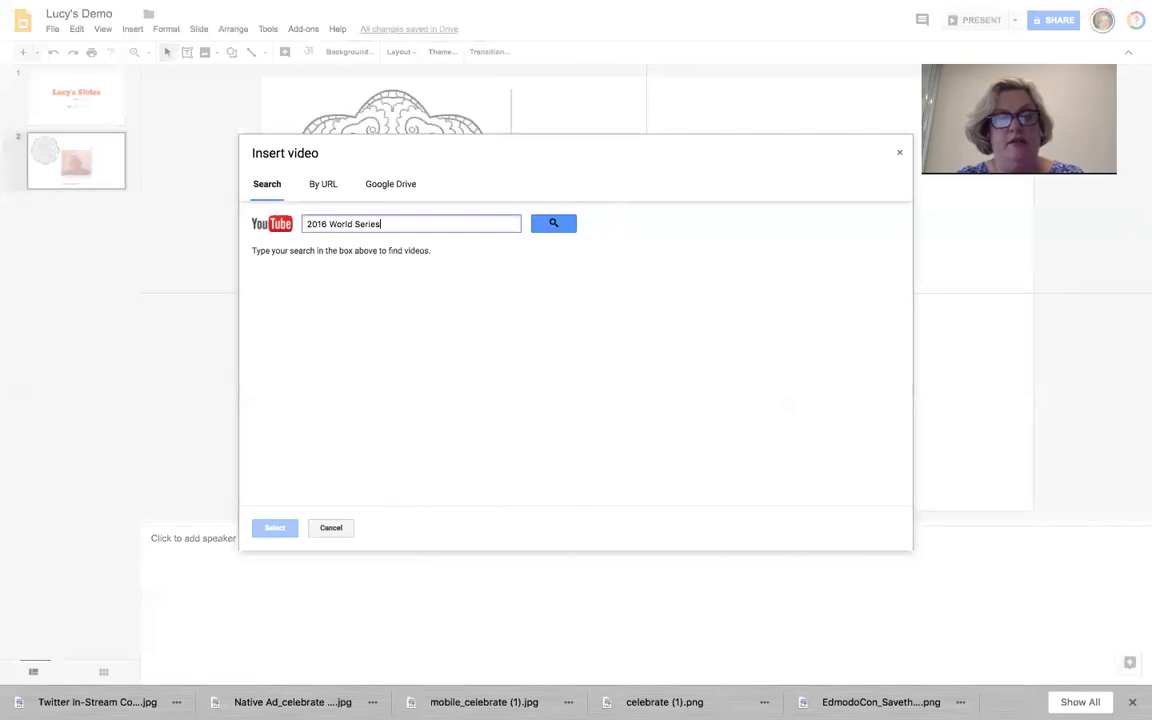
pyautogui.press('Return')
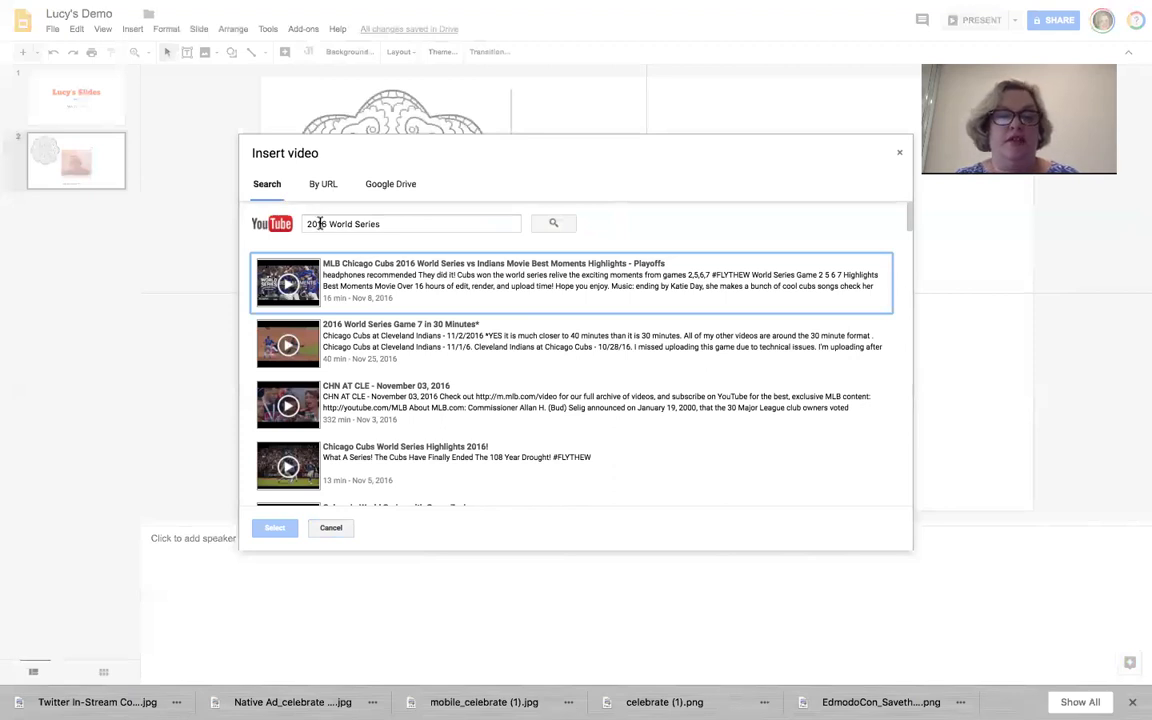
pyautogui.click(462, 294)
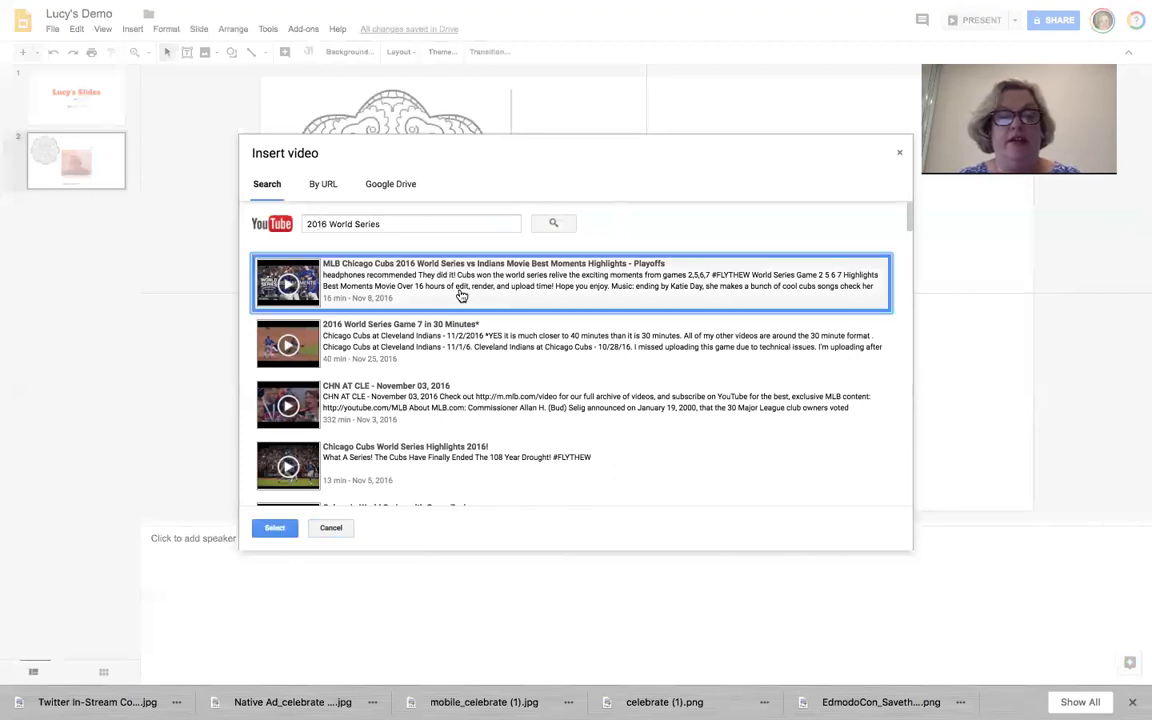
pyautogui.click(276, 528)
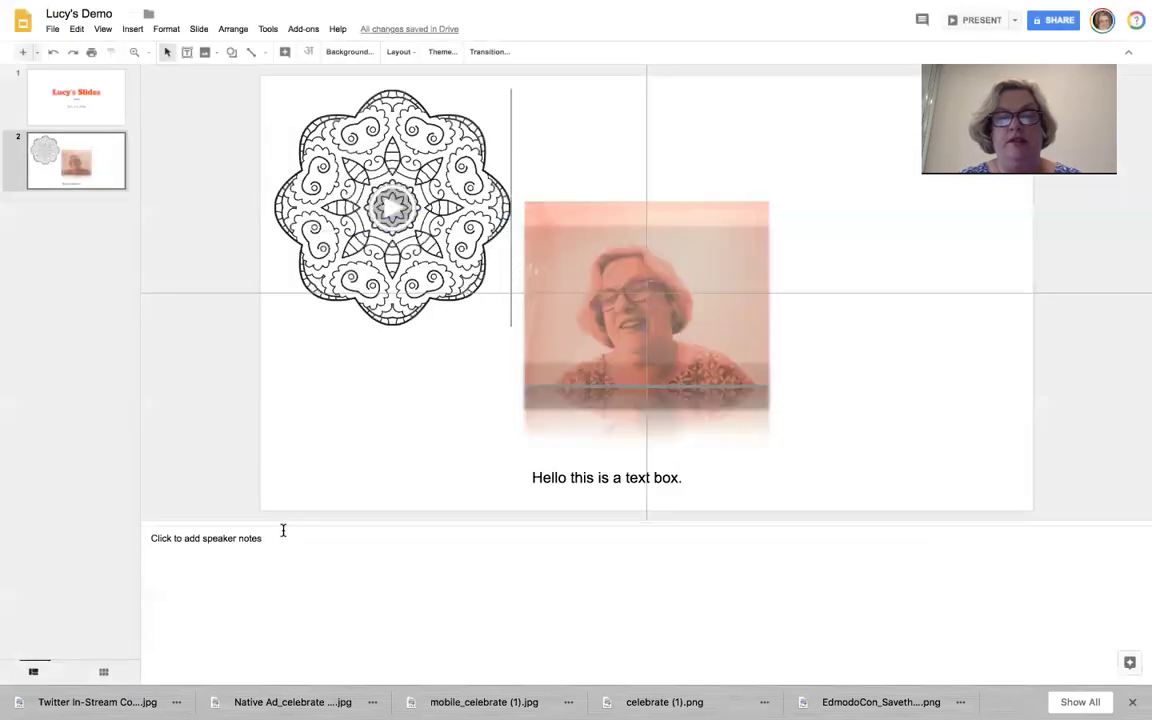
pyautogui.click(431, 464)
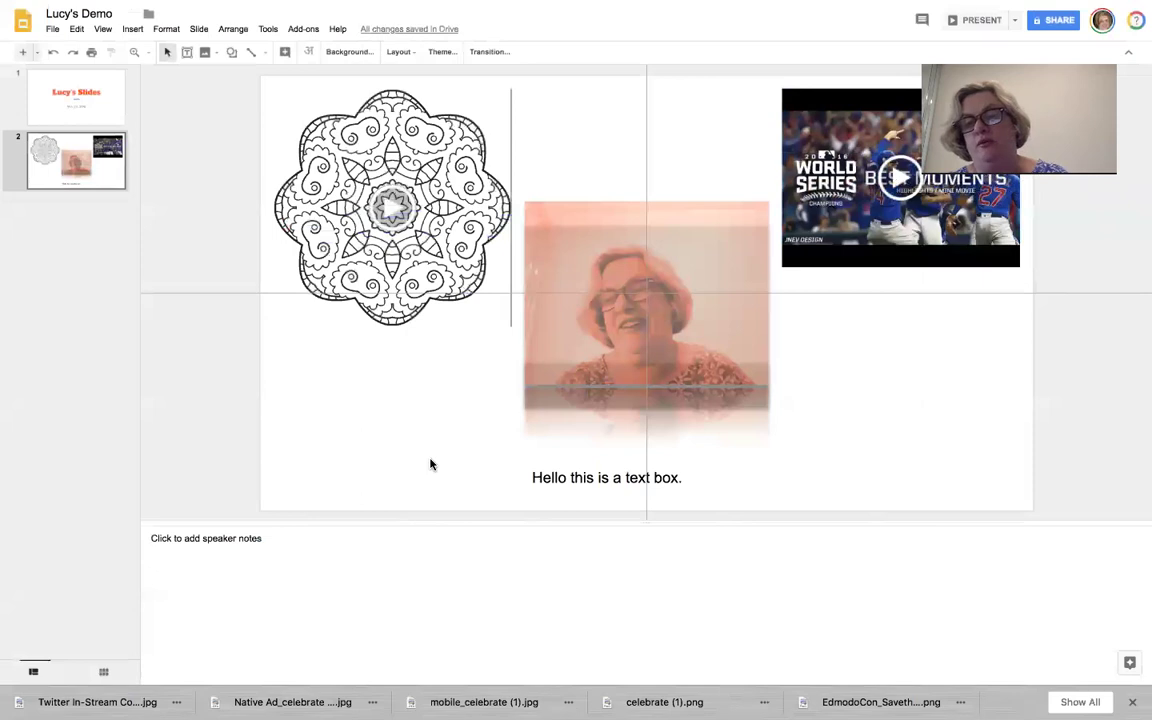
# Add a black drop shadow to the World Series video, increasing its distance and angle so it falls along the video's left side.
pyautogui.click(827, 143)
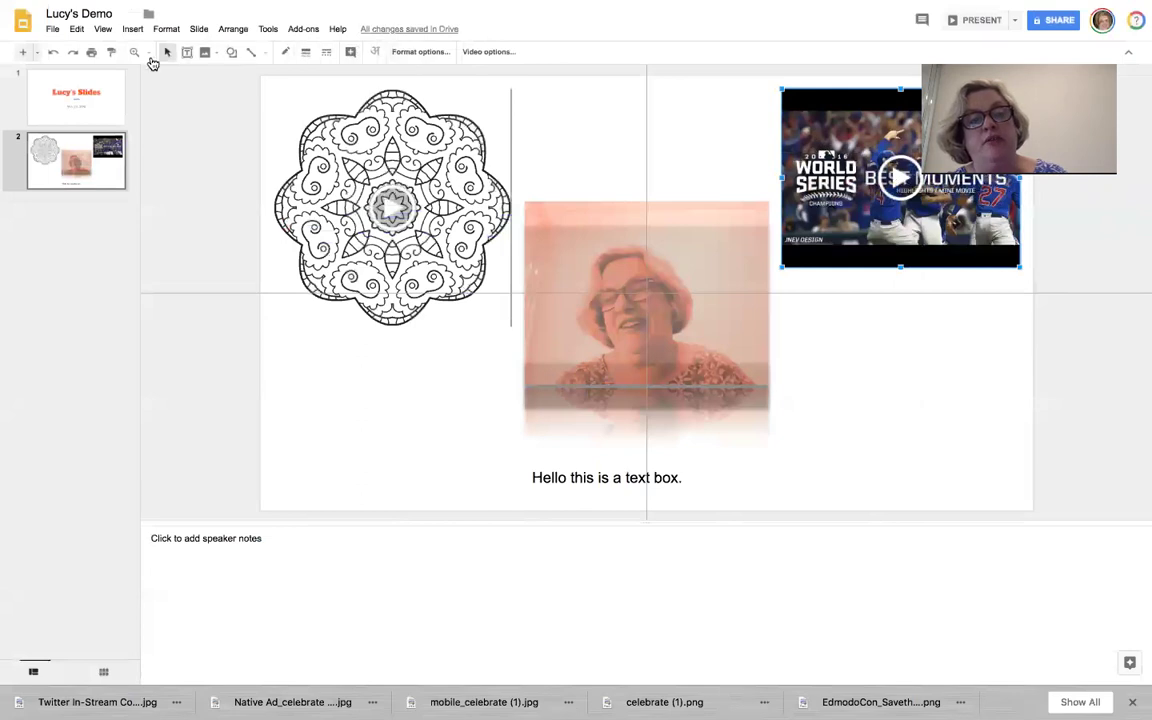
pyautogui.click(424, 52)
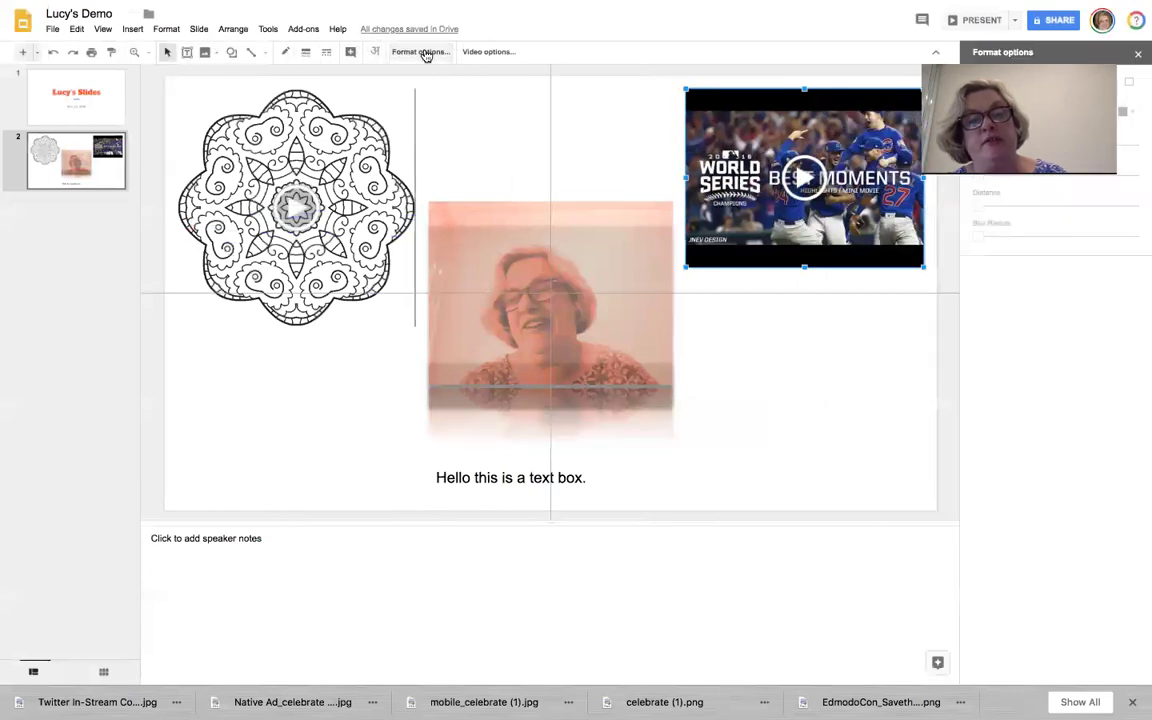
pyautogui.click(1129, 84)
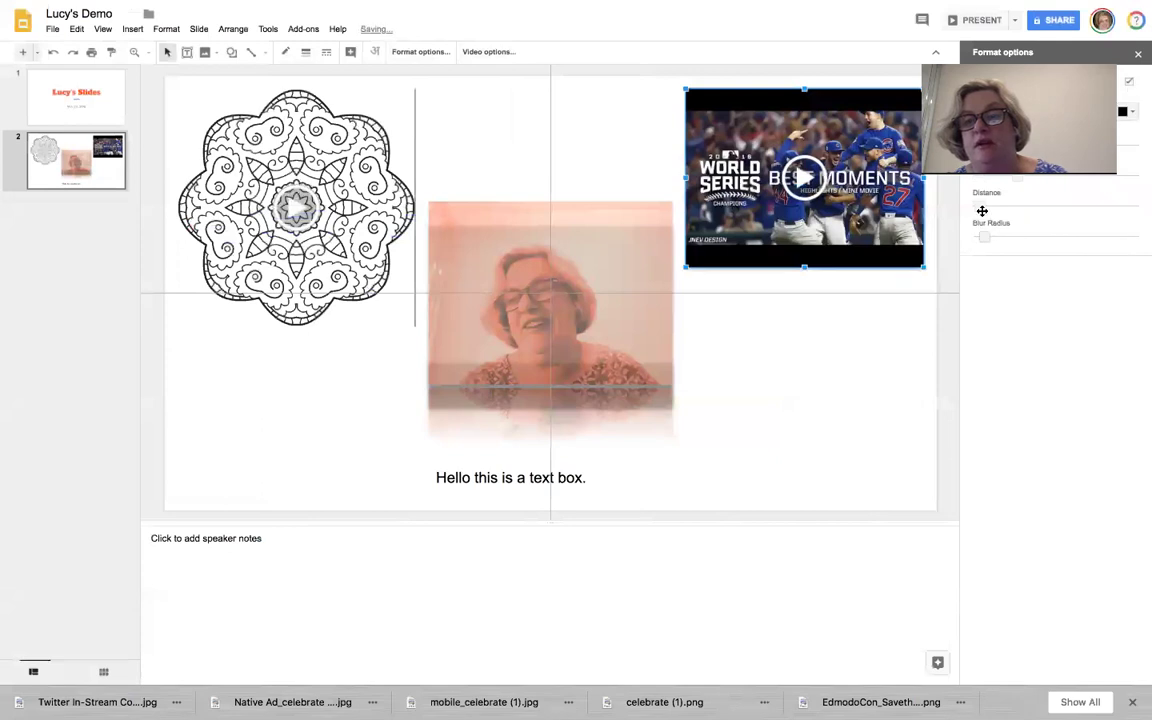
pyautogui.moveTo(980, 207)
pyautogui.mouseDown()
pyautogui.moveTo(1025, 208)
pyautogui.moveTo(993, 206)
pyautogui.mouseUp()
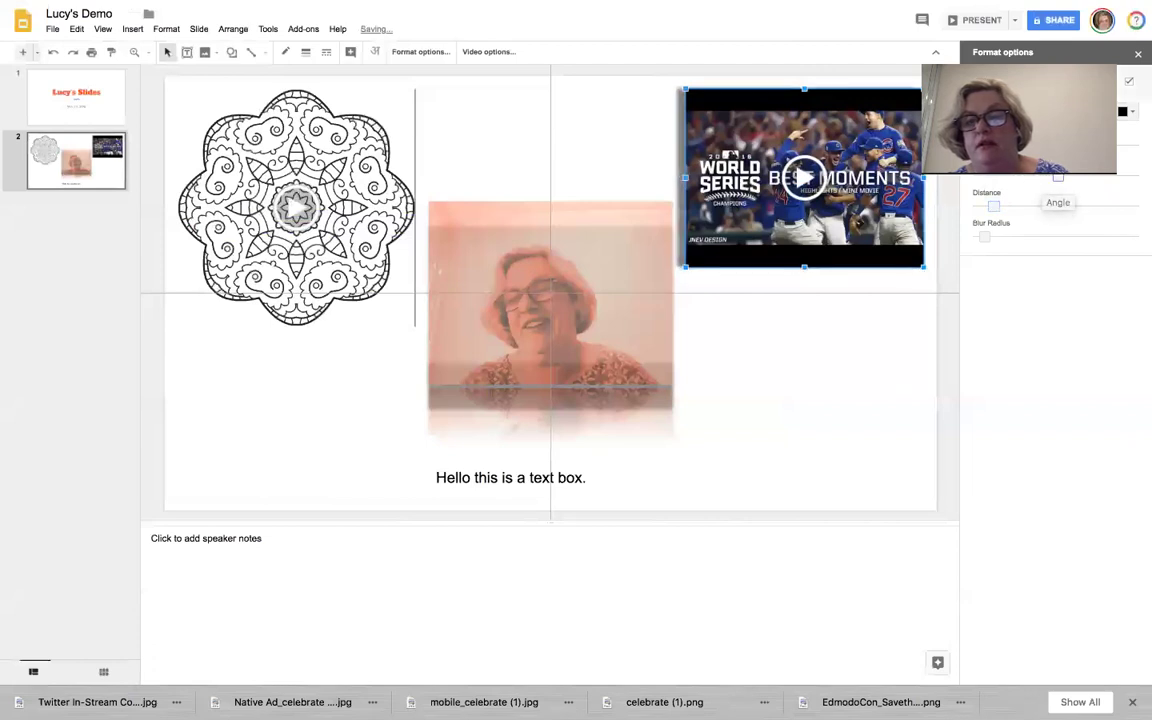
pyautogui.click(1100, 82)
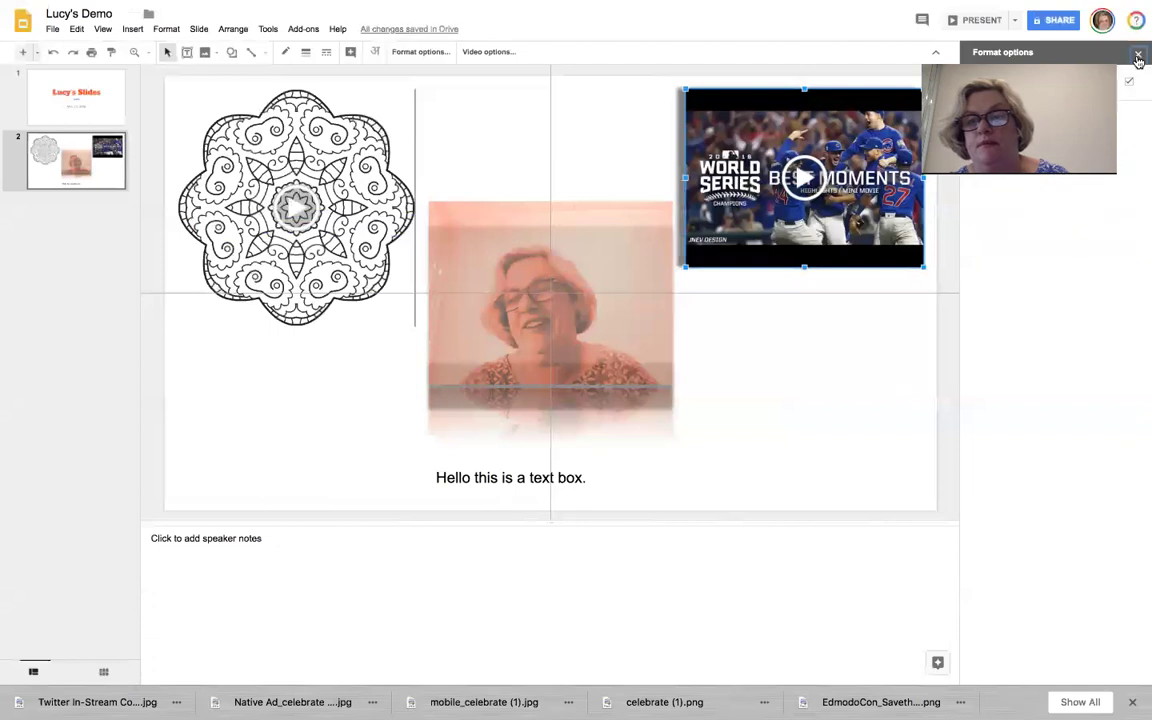
pyautogui.click(1137, 56)
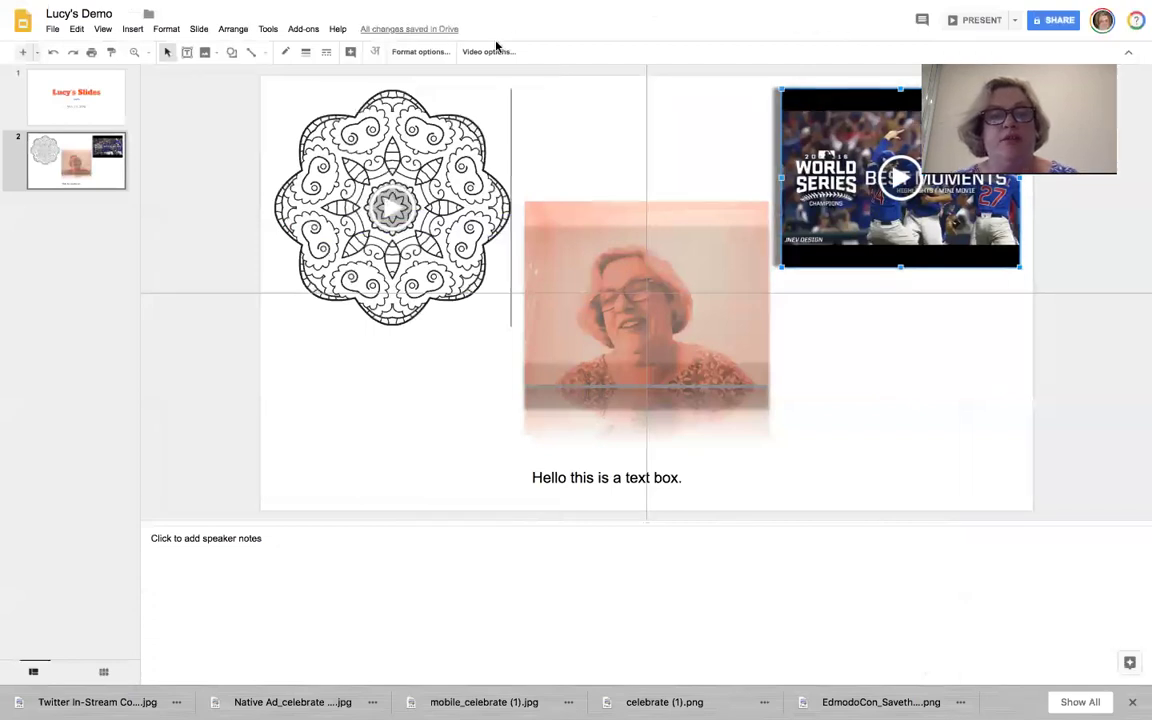
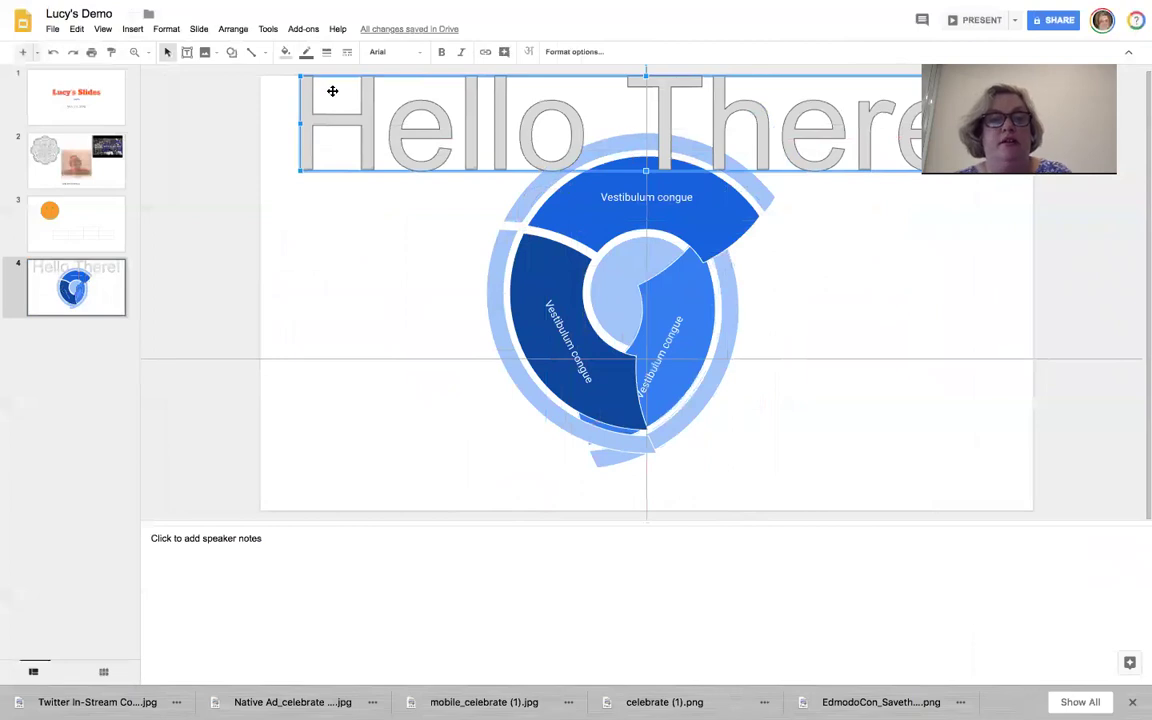
# Give the "Hello There!" word art on slide 4 a bright green fill and a thick magenta outline.
pyautogui.click(285, 52)
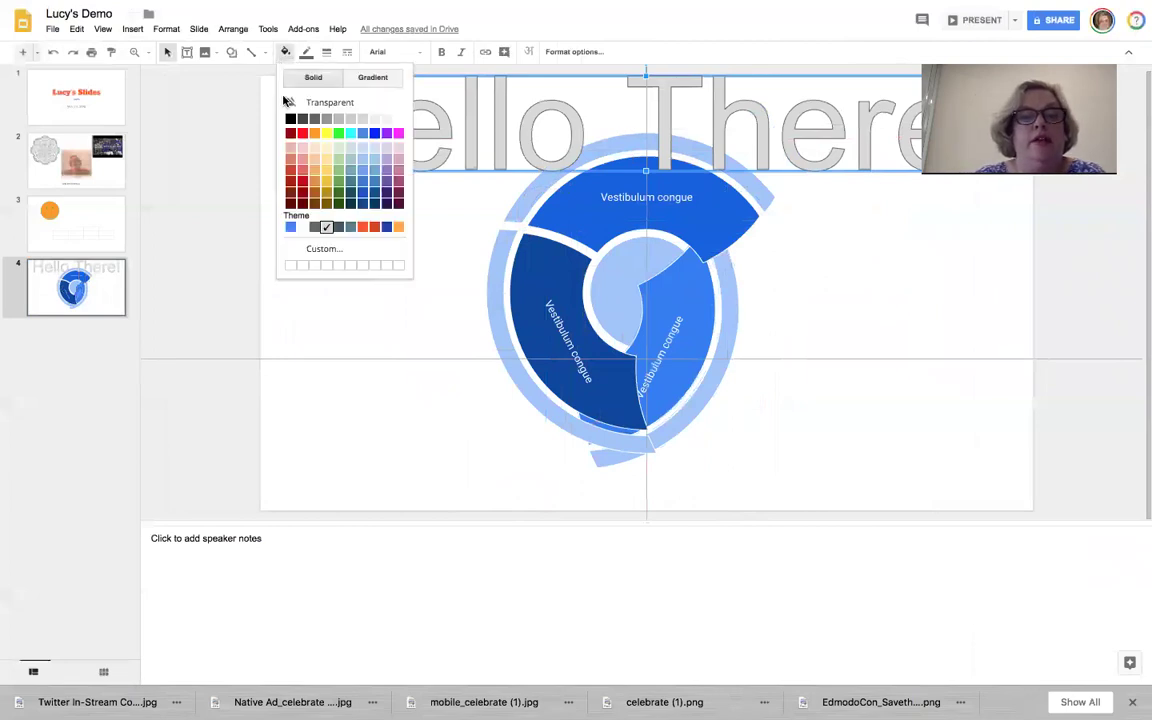
pyautogui.click(338, 132)
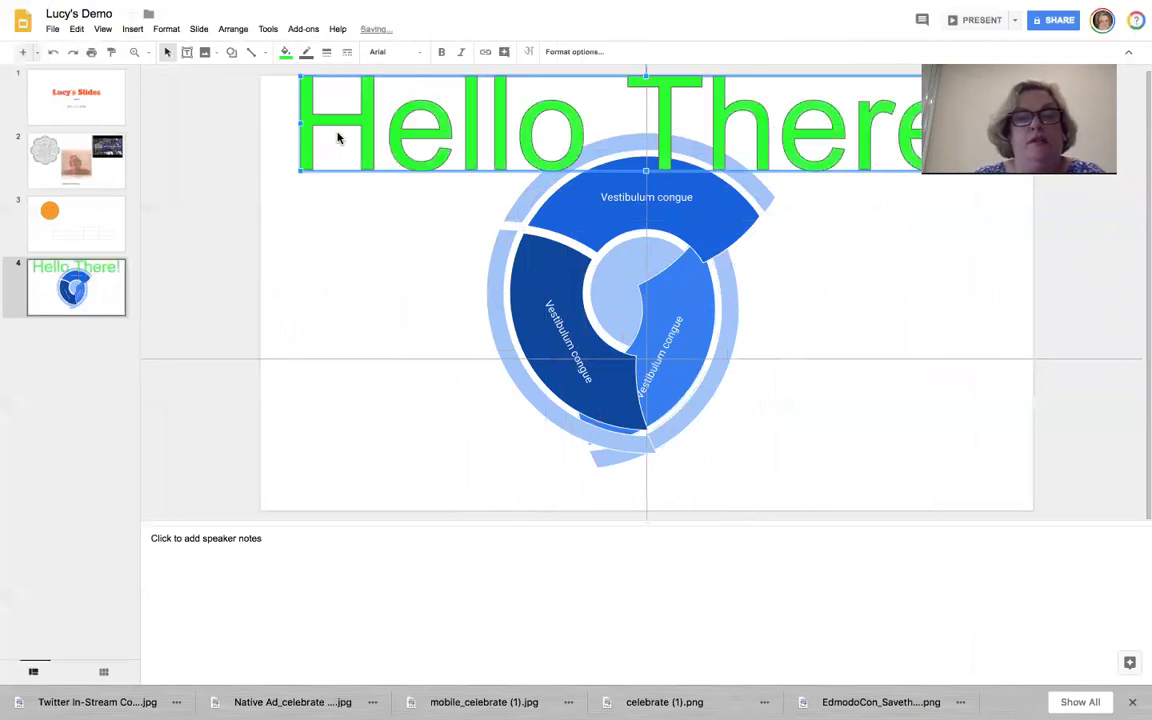
pyautogui.click(306, 52)
pyautogui.click(420, 110)
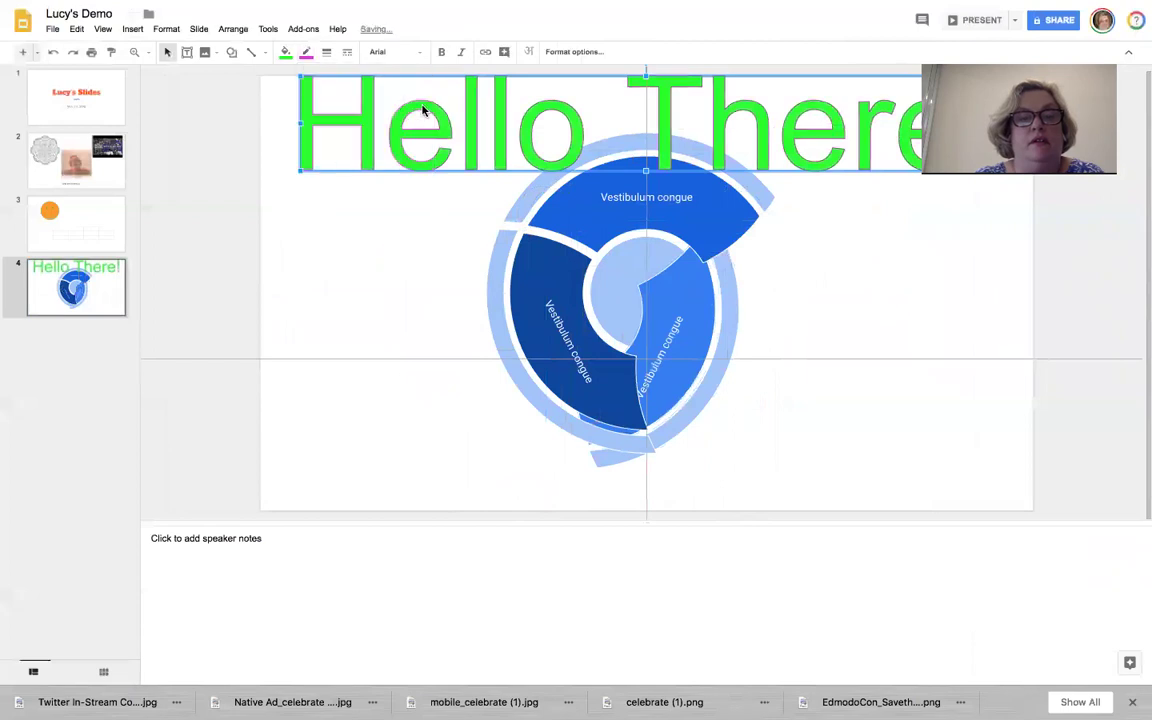
pyautogui.click(326, 52)
pyautogui.click(346, 171)
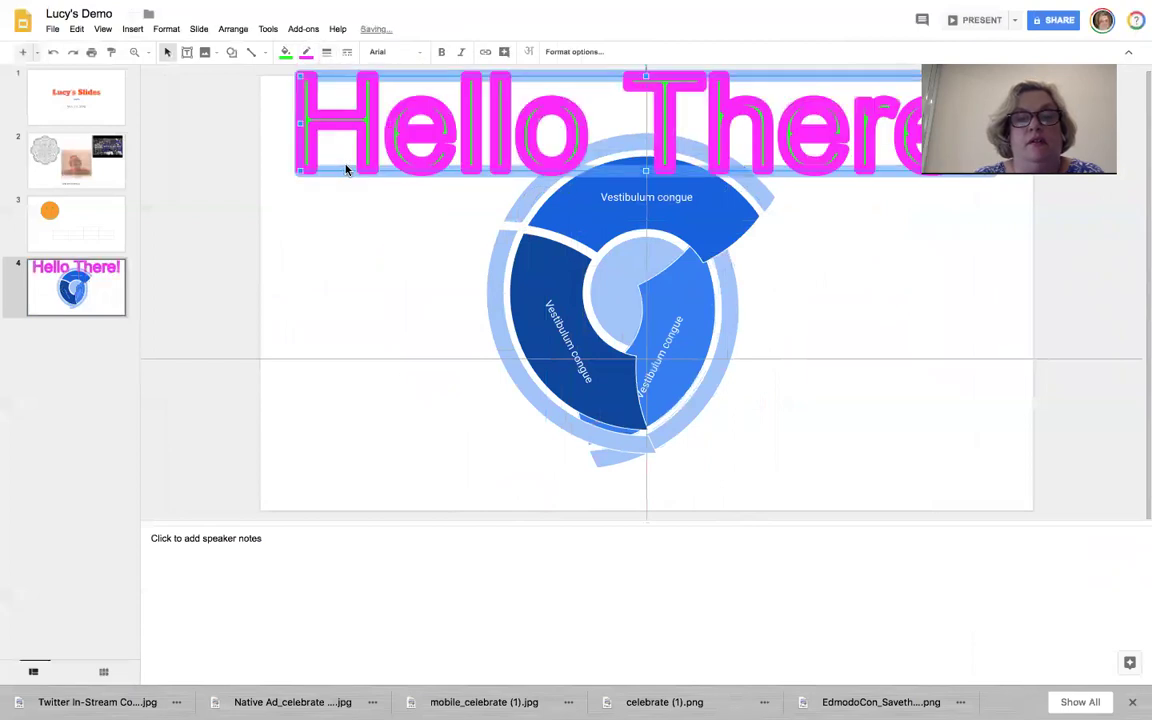
pyautogui.click(350, 299)
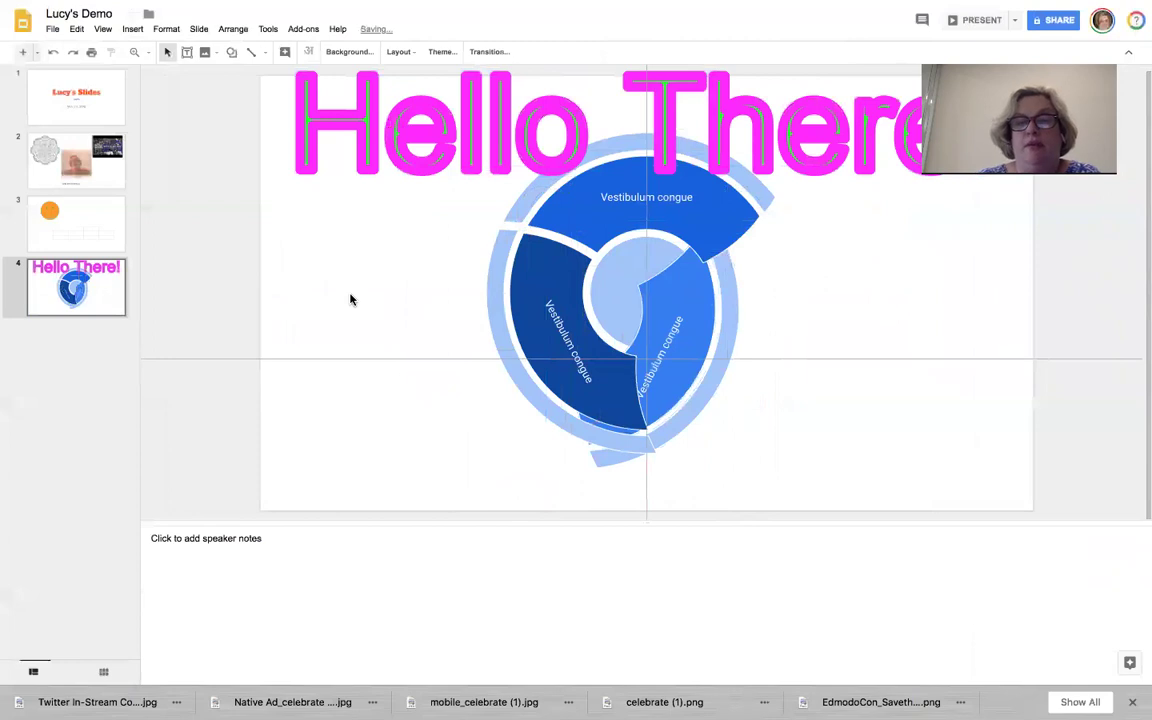
# Move the "Hello There!" word art down over the circular diagram and delete all of the diagram's pieces.
pyautogui.moveTo(378, 154); pyautogui.dragTo(384, 301)
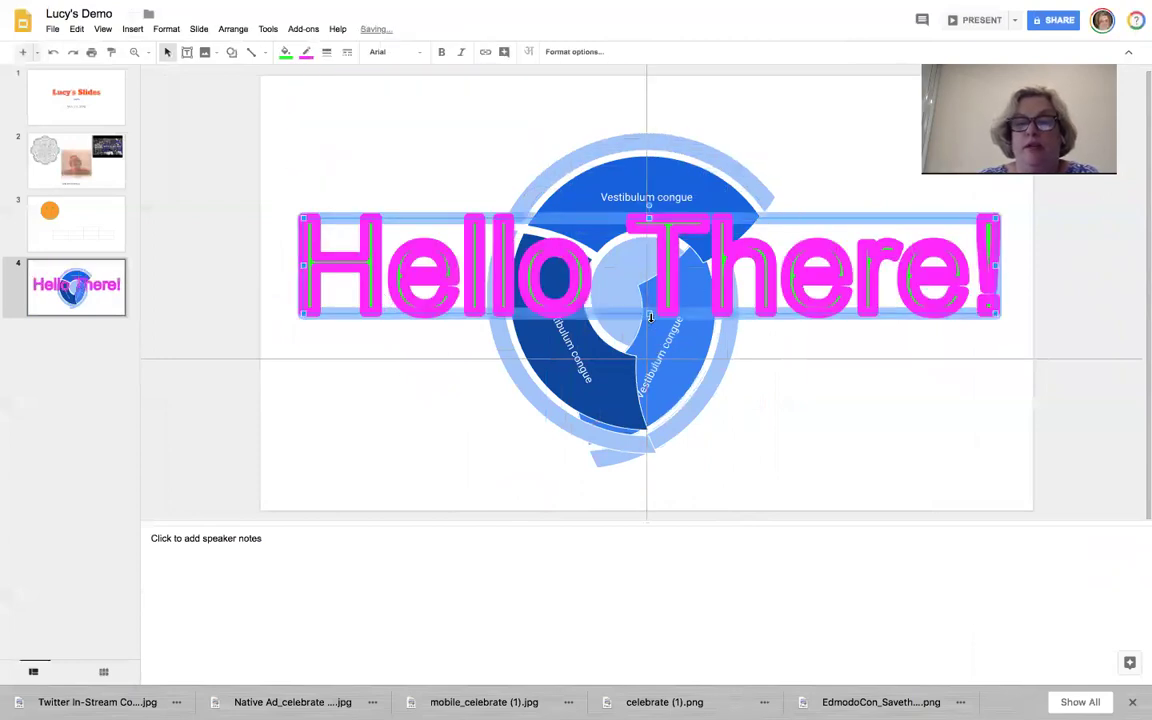
pyautogui.click(624, 374)
pyautogui.press('Delete')
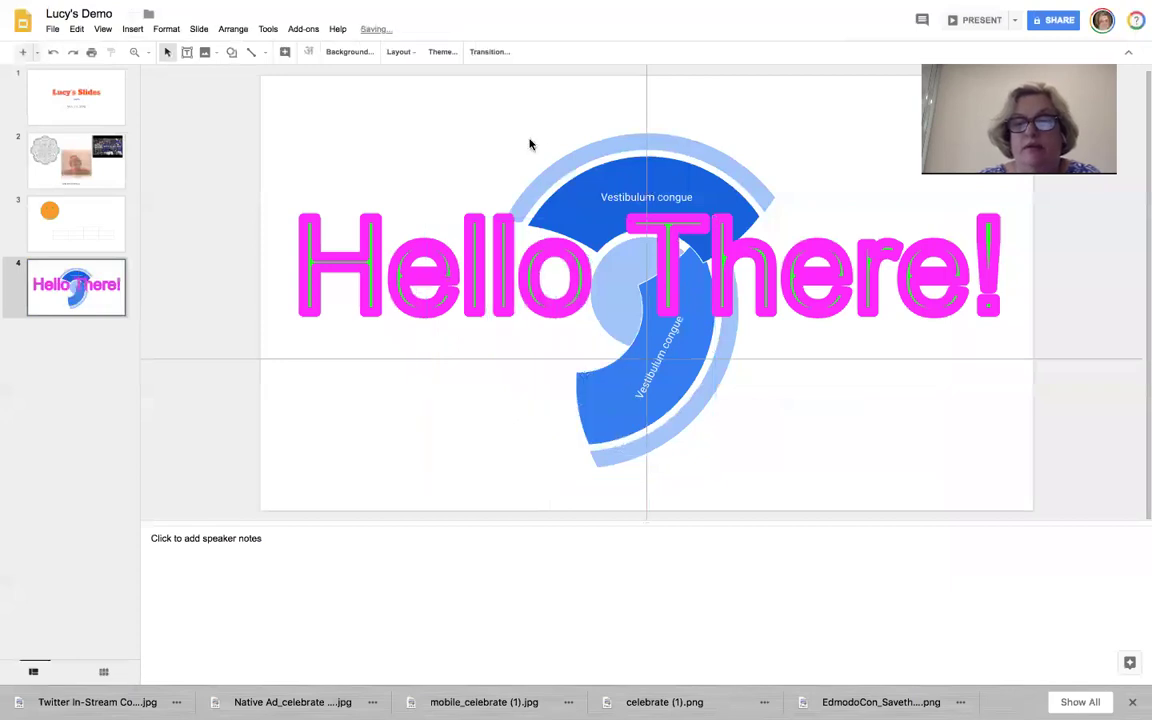
pyautogui.click(571, 172)
pyautogui.press('Delete')
pyautogui.click(632, 368)
pyautogui.press('Delete')
pyautogui.click(612, 320)
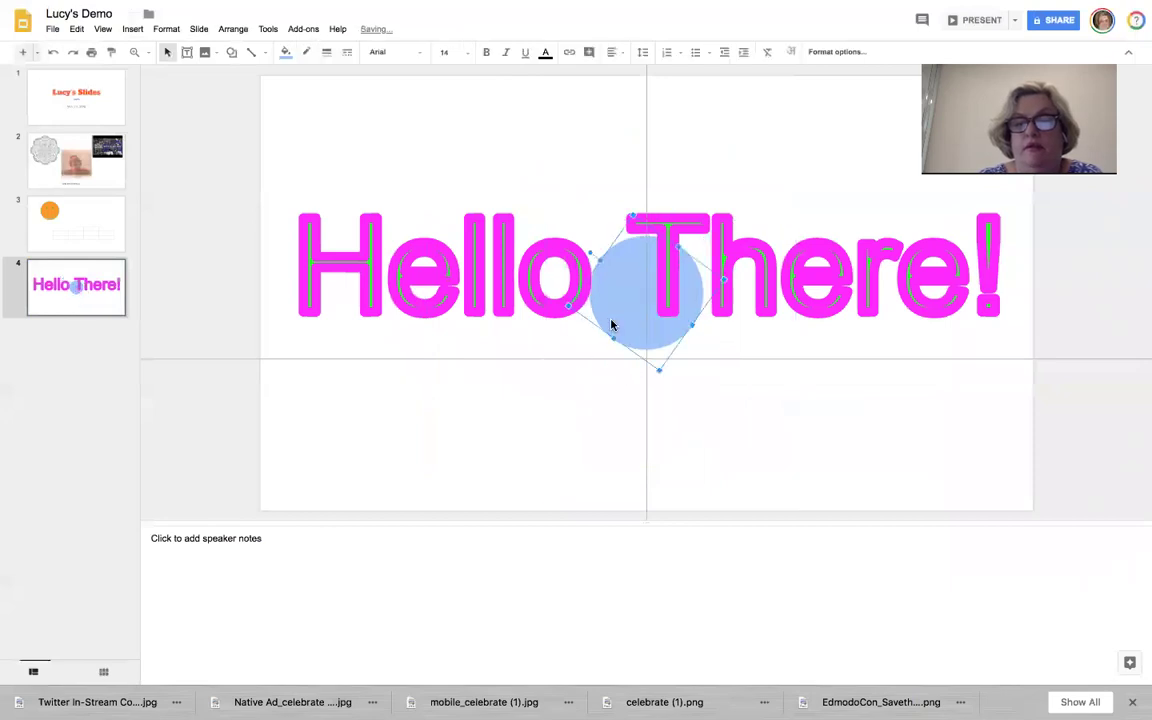
pyautogui.press('Delete')
# Shrink the "Hello There!" word art to about half its height and slightly narrower, keeping its top-left corner in place.
pyautogui.click(525, 273)
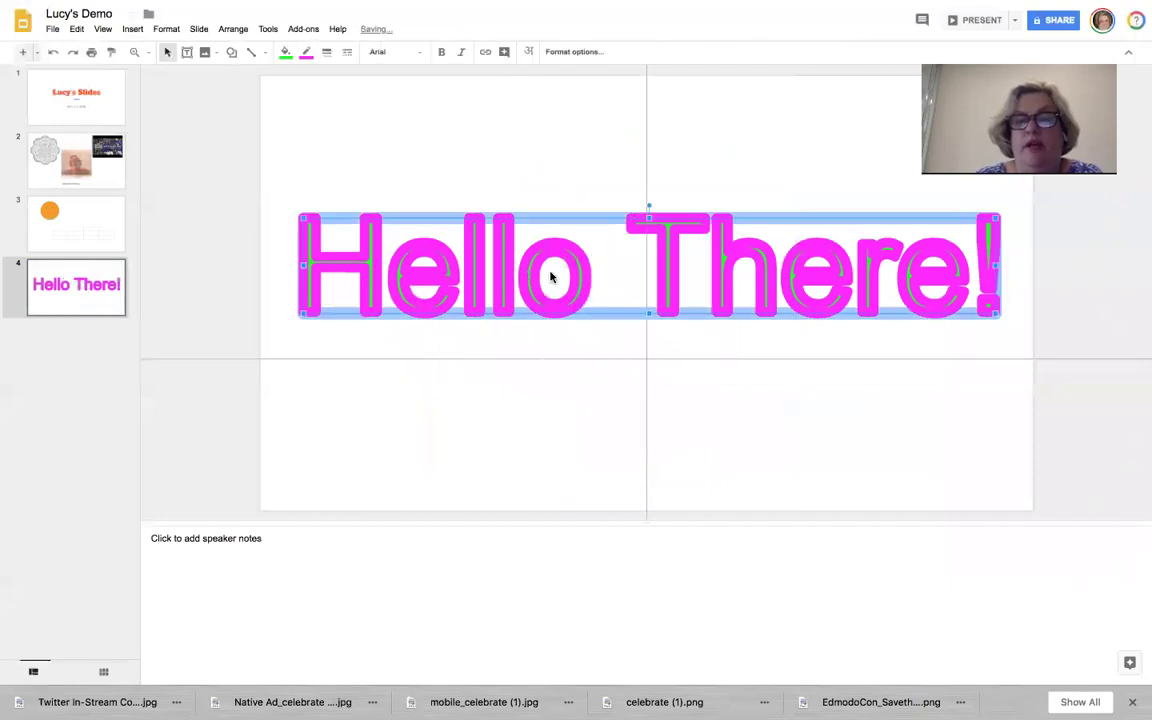
pyautogui.moveTo(644, 313); pyautogui.dragTo(617, 301)
pyautogui.click(926, 282)
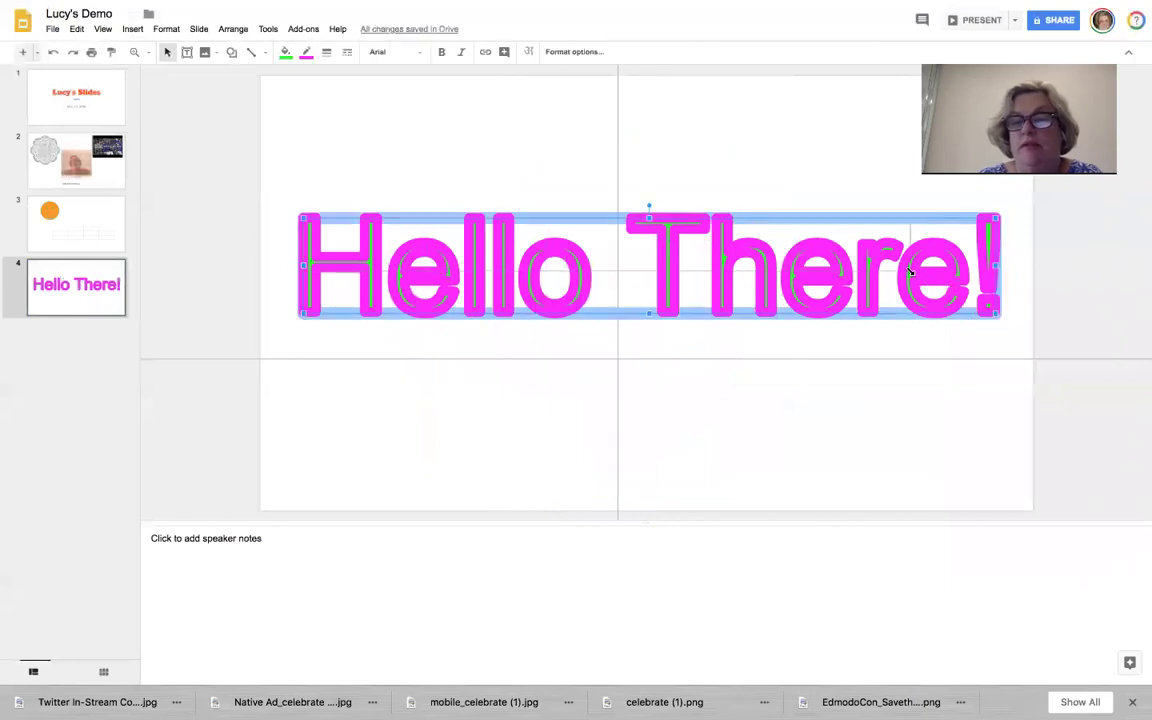
pyautogui.moveTo(987, 310); pyautogui.dragTo(881, 264)
pyautogui.click(563, 338)
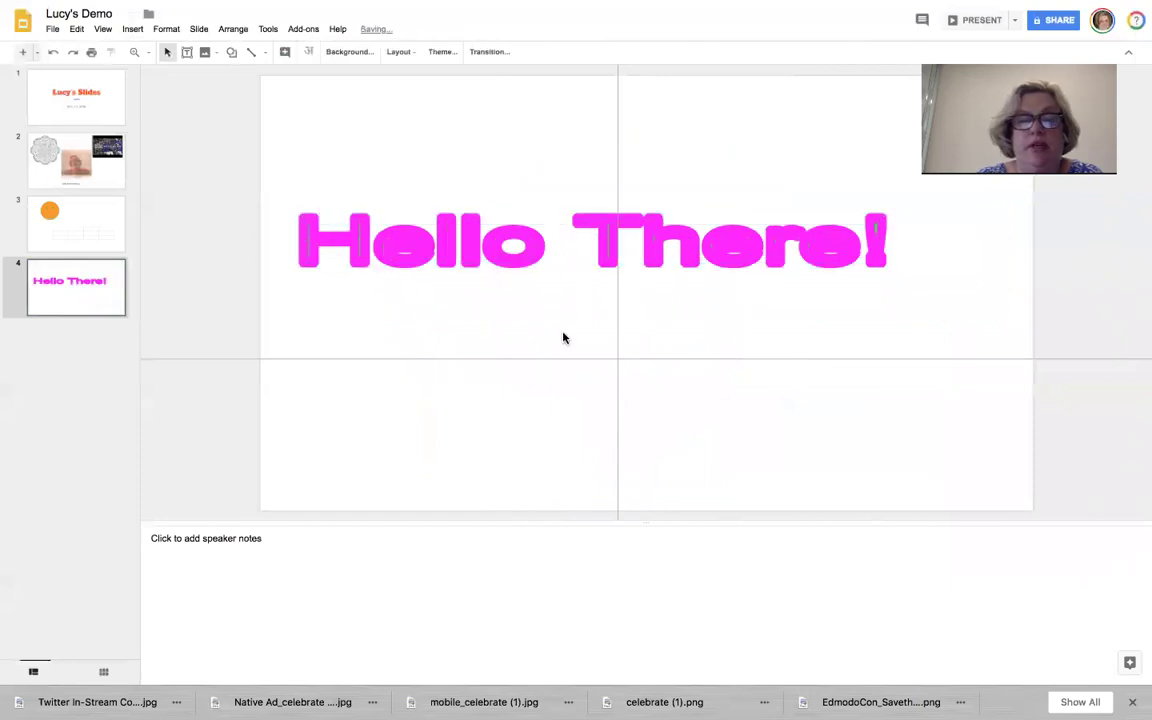
# Center the "Hello There!" word art horizontally on the page and stretch it slightly taller at its top edge.
pyautogui.click(371, 255)
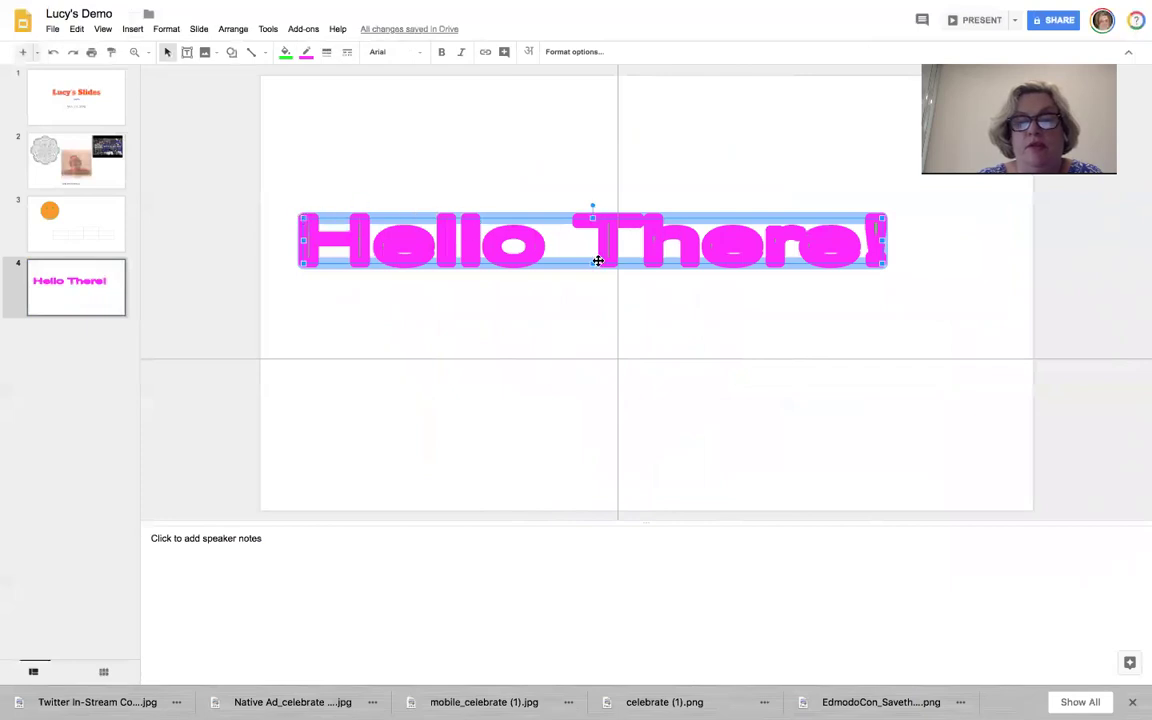
pyautogui.click(227, 31)
pyautogui.moveTo(238, 121)
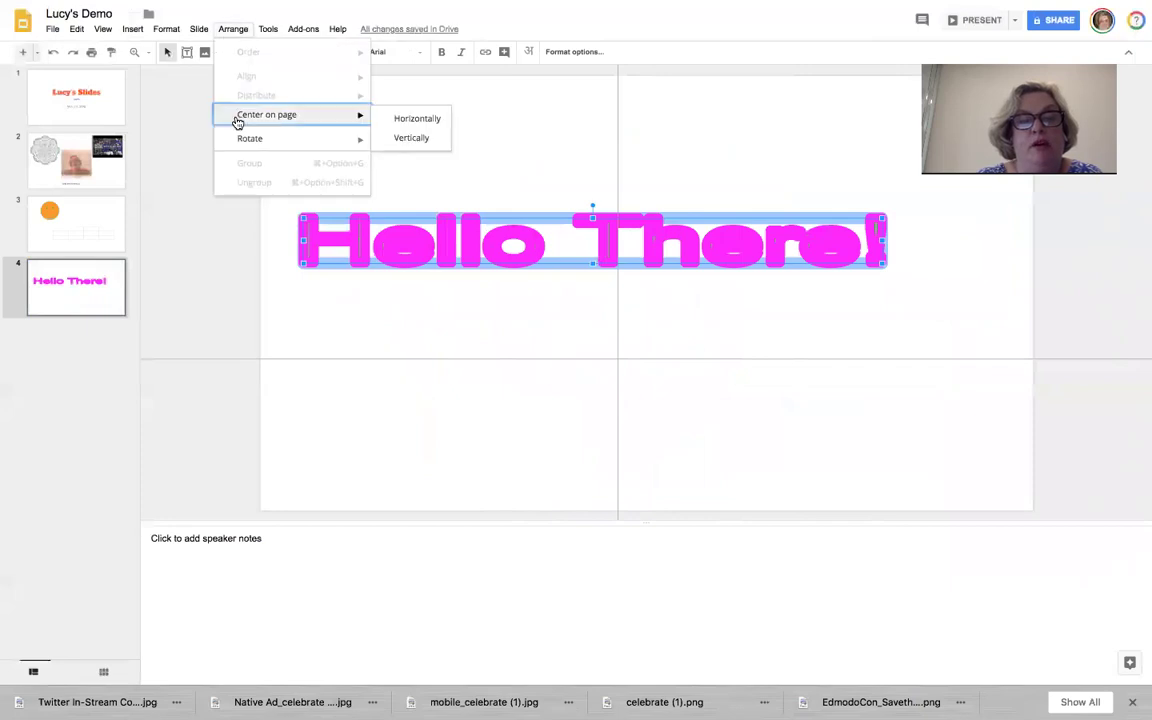
pyautogui.click(434, 120)
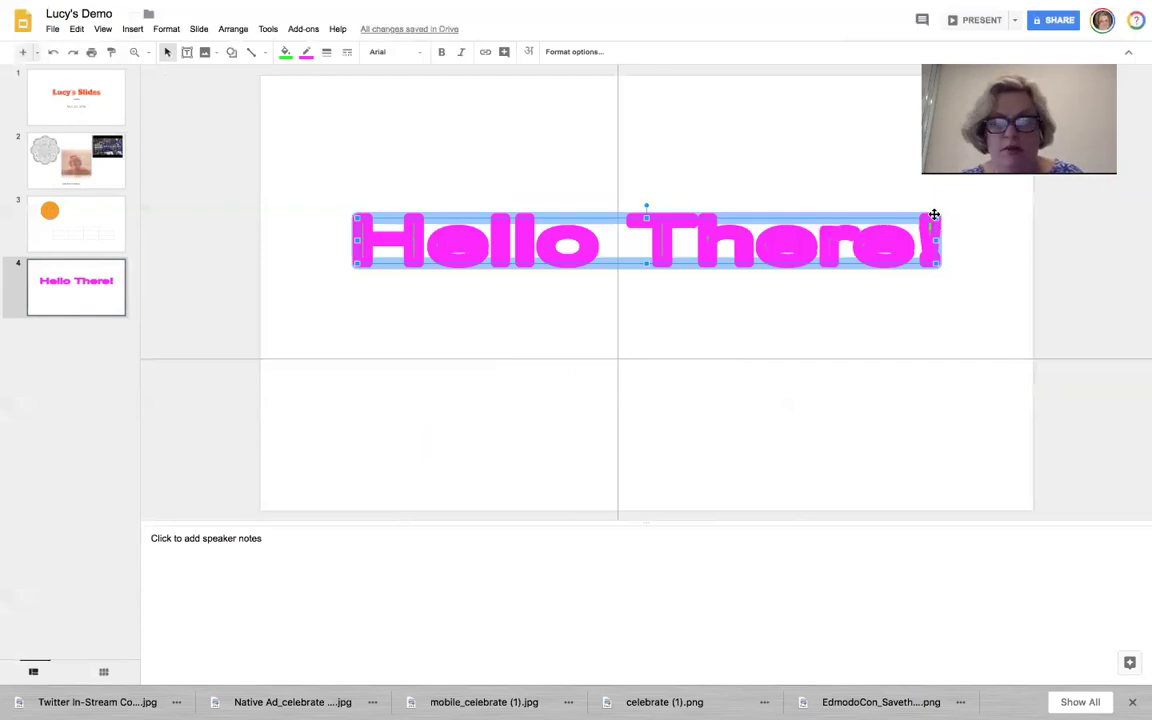
pyautogui.moveTo(934, 214)
pyautogui.mouseDown()
pyautogui.moveTo(910, 199)
pyautogui.moveTo(934, 214)
pyautogui.mouseUp()
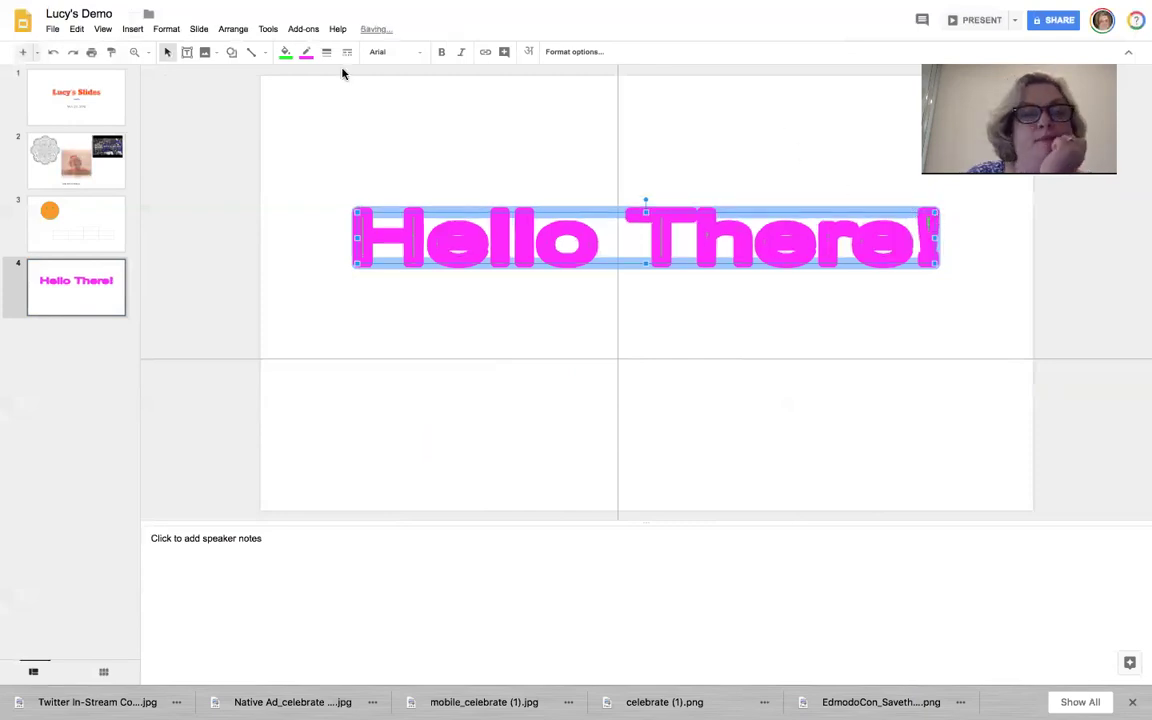
pyautogui.click(233, 29)
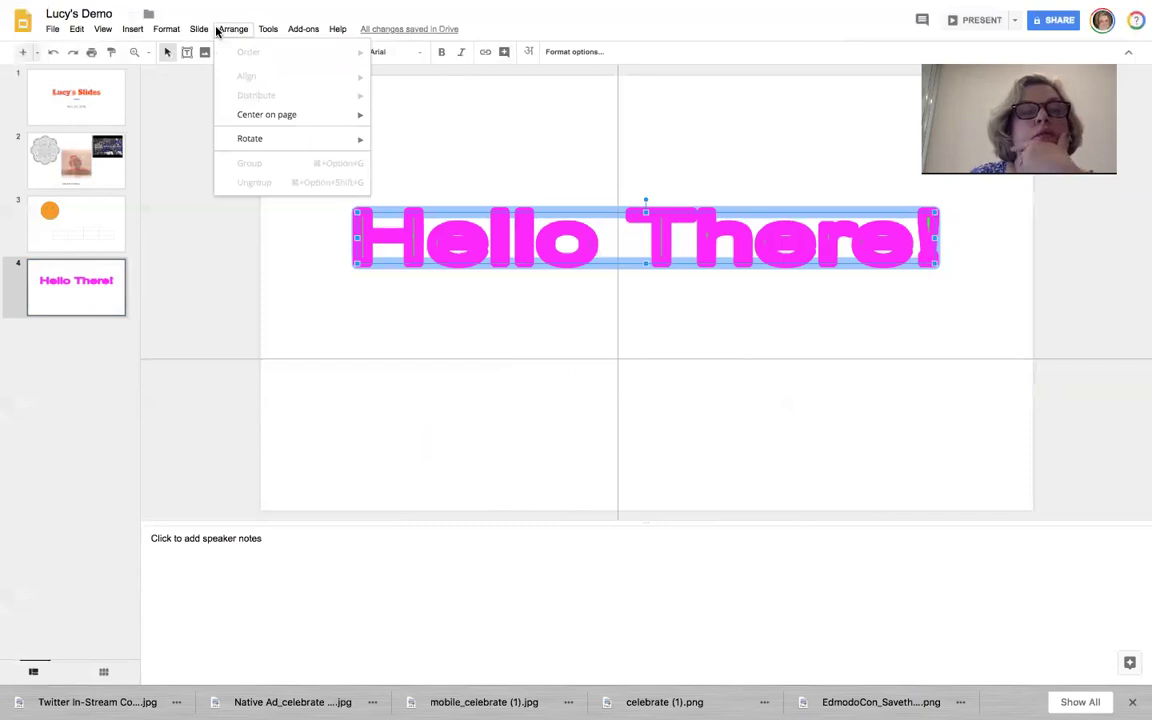
pyautogui.moveTo(205, 30)
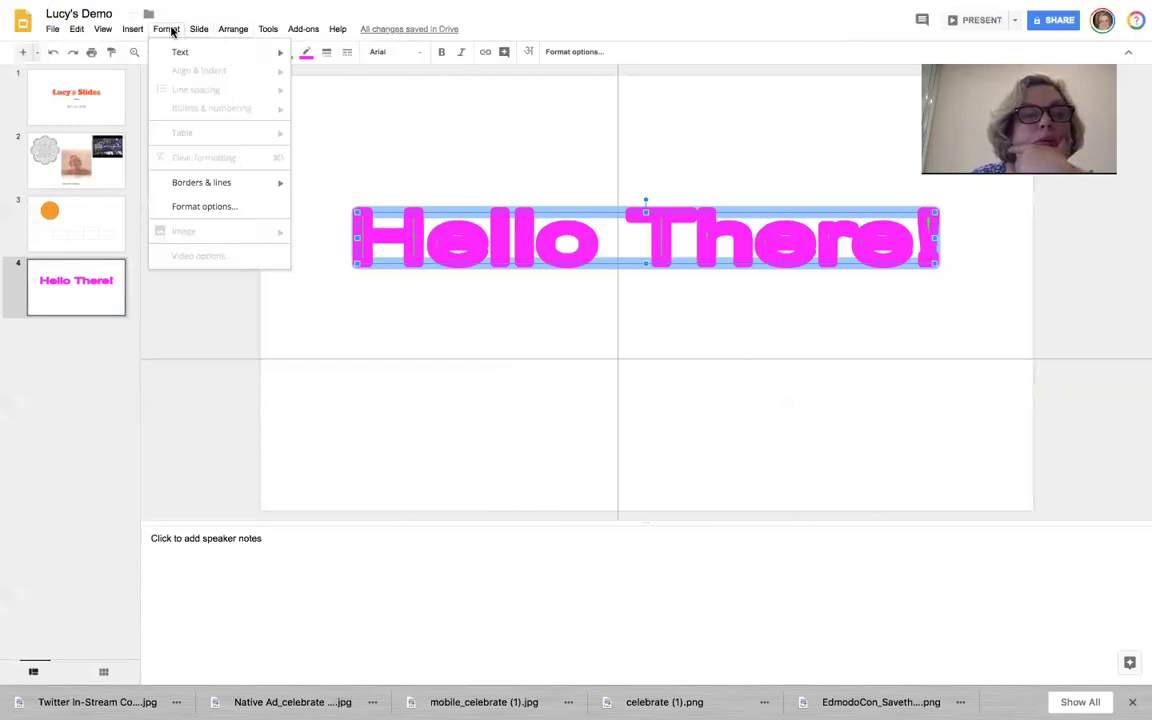
# Move the "Hello There!" word art on slide 4 slightly up and to the left.
pyautogui.moveTo(136, 31)
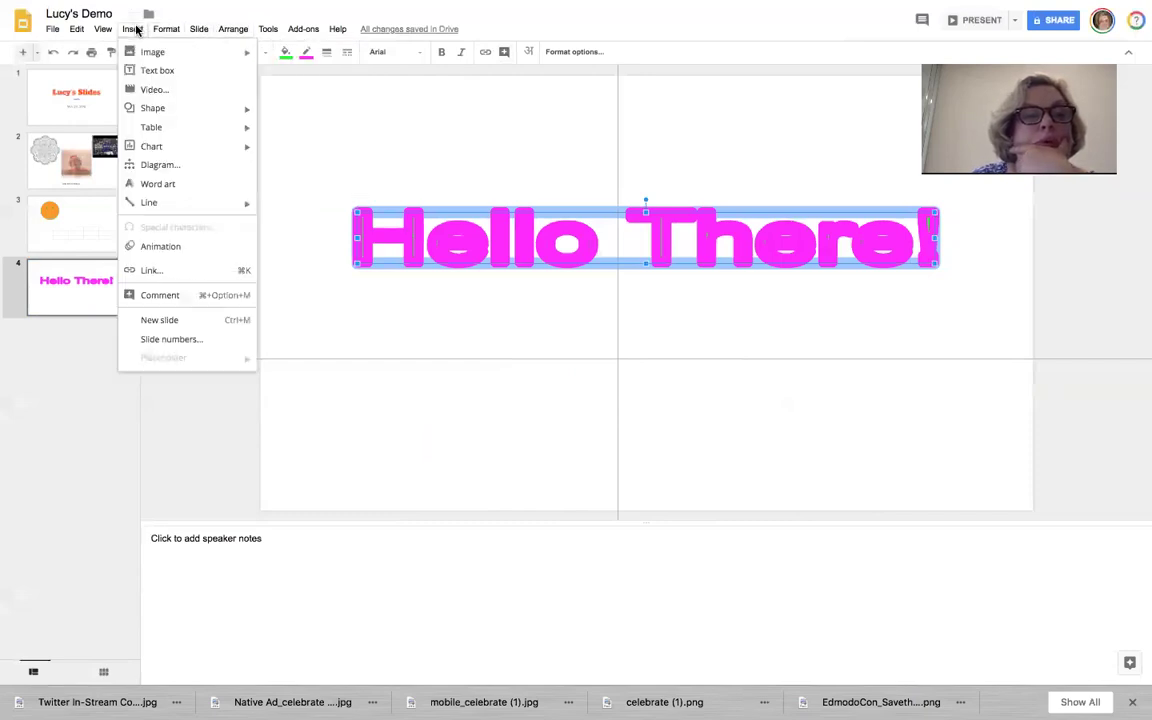
pyautogui.moveTo(76, 31)
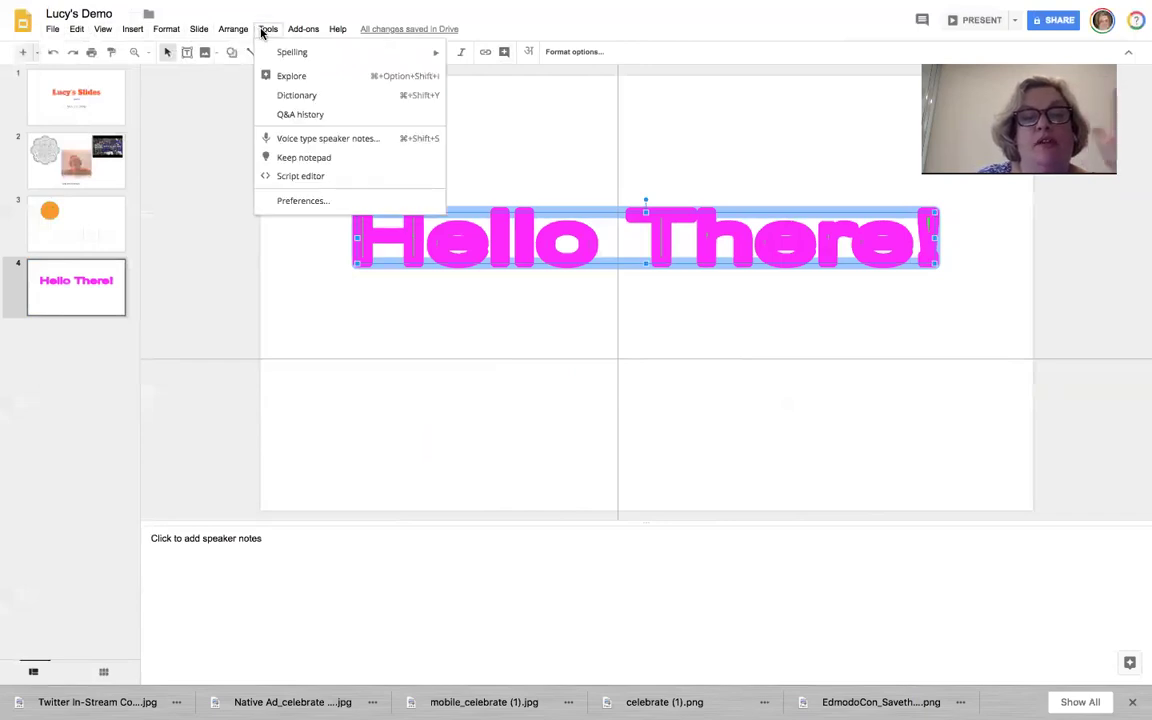
pyautogui.moveTo(298, 33)
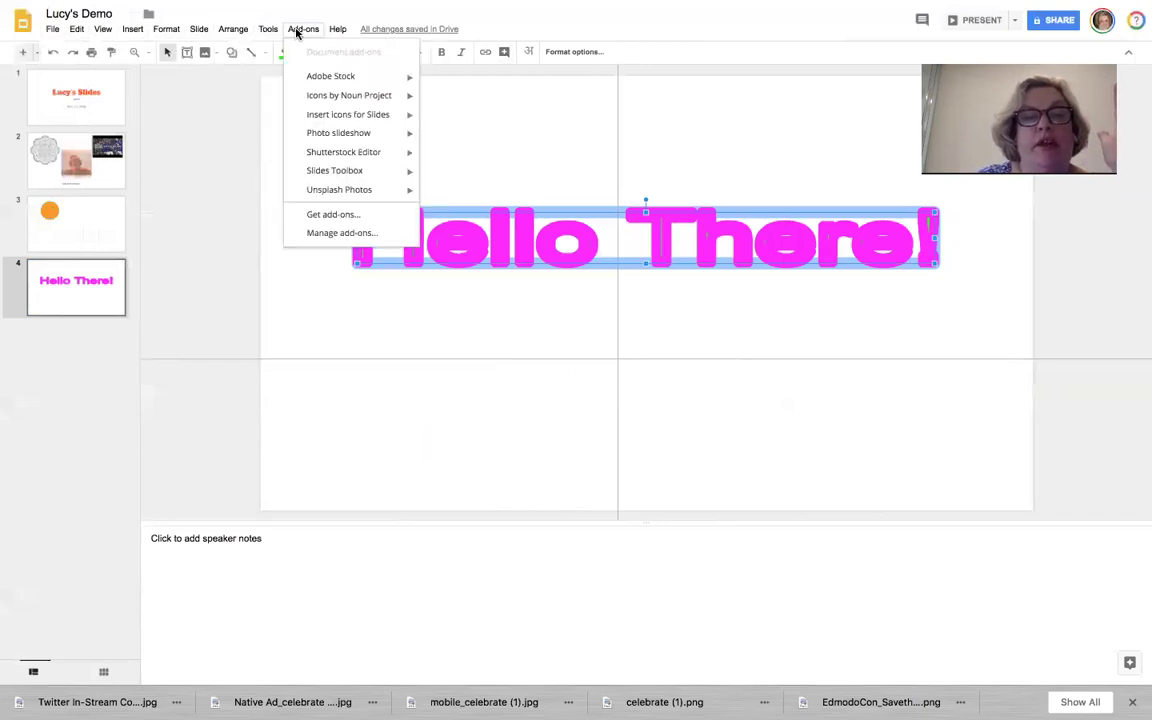
pyautogui.click(350, 323)
pyautogui.moveTo(486, 226); pyautogui.dragTo(482, 209)
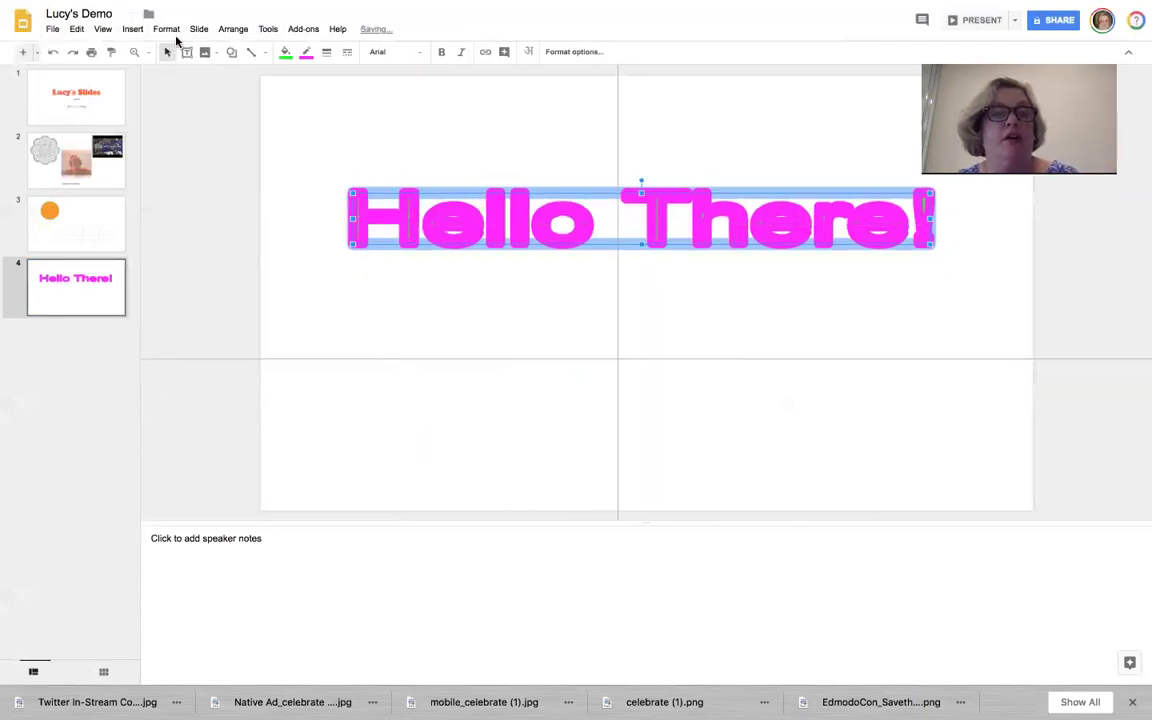
# Draw a freehand Scribble line below the word art, in the lower-left part of slide 4.
pyautogui.click(132, 29)
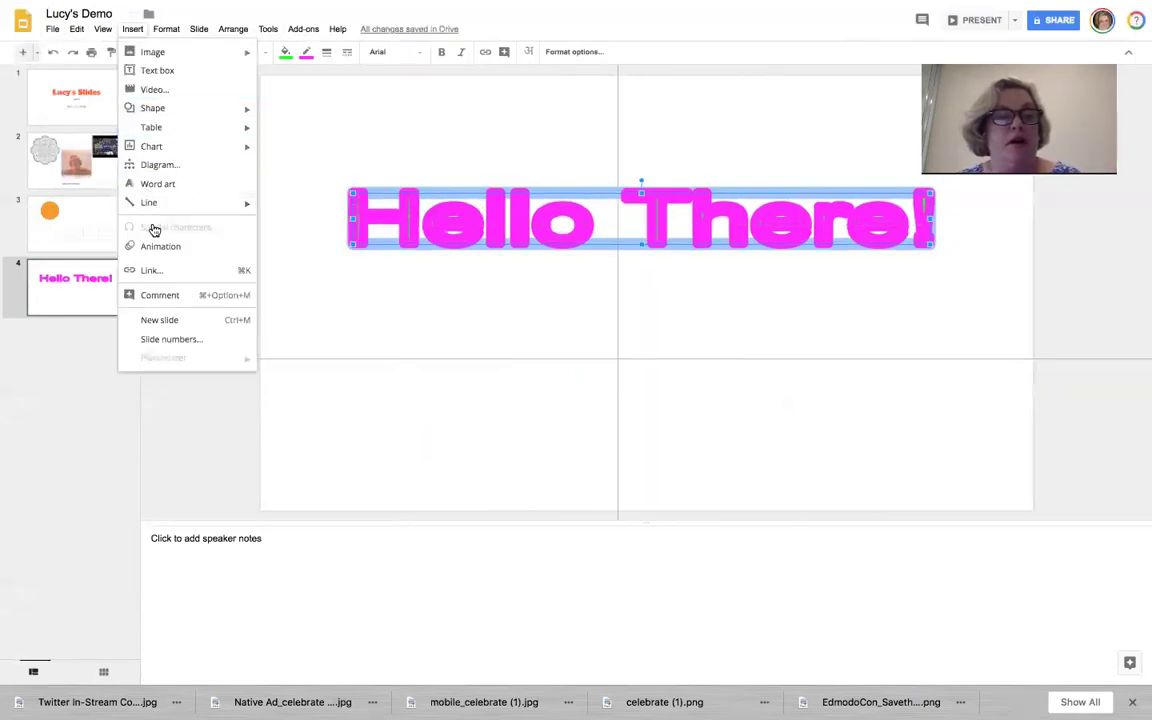
pyautogui.moveTo(155, 204)
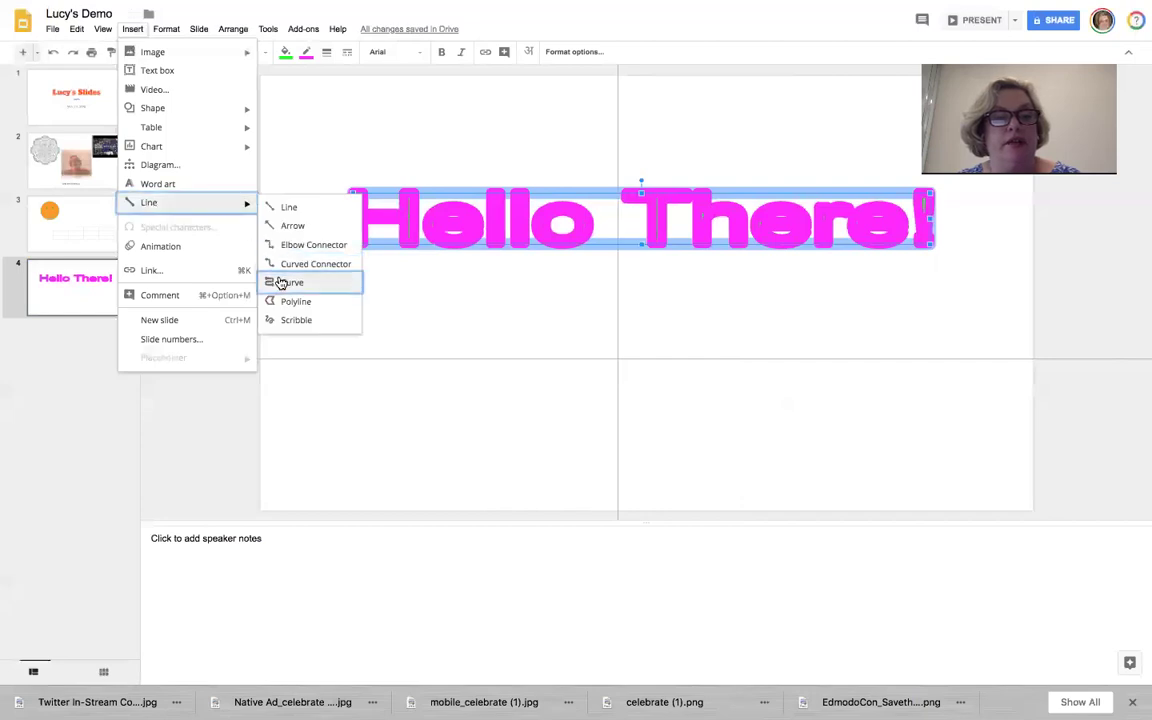
pyautogui.click(280, 320)
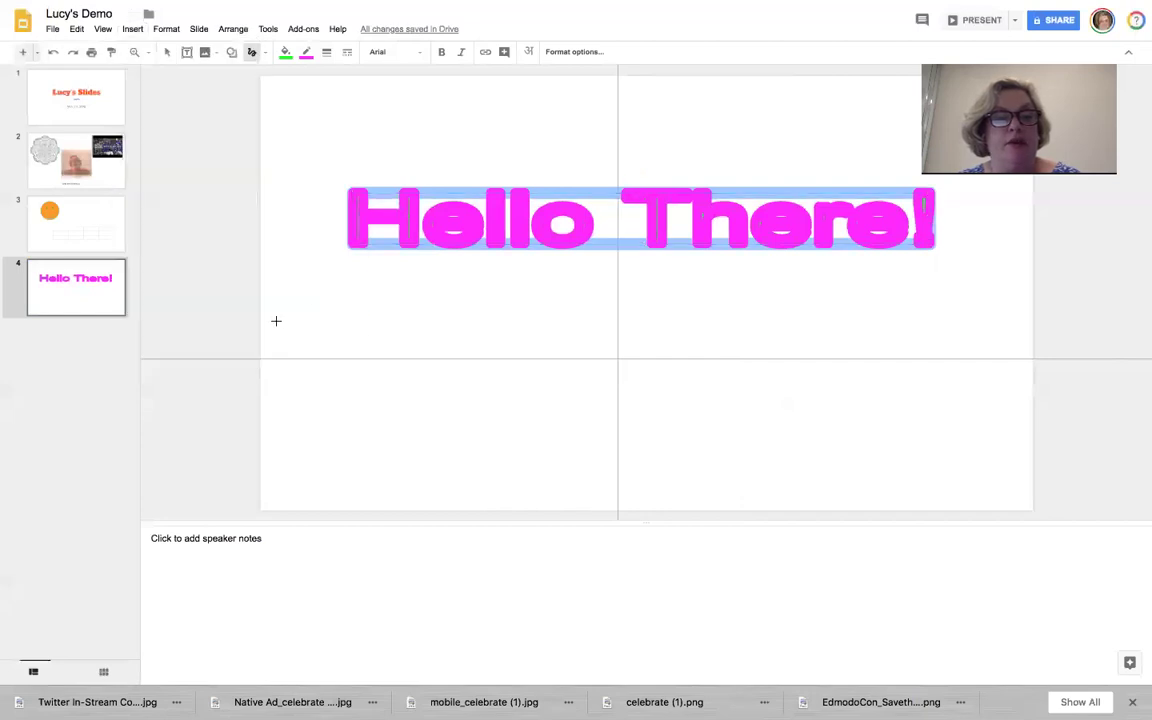
pyautogui.moveTo(303, 283)
pyautogui.mouseDown()
pyautogui.moveTo(359, 356)
pyautogui.moveTo(365, 429)
pyautogui.moveTo(542, 432)
pyautogui.moveTo(452, 391)
pyautogui.moveTo(511, 404)
pyautogui.mouseUp()
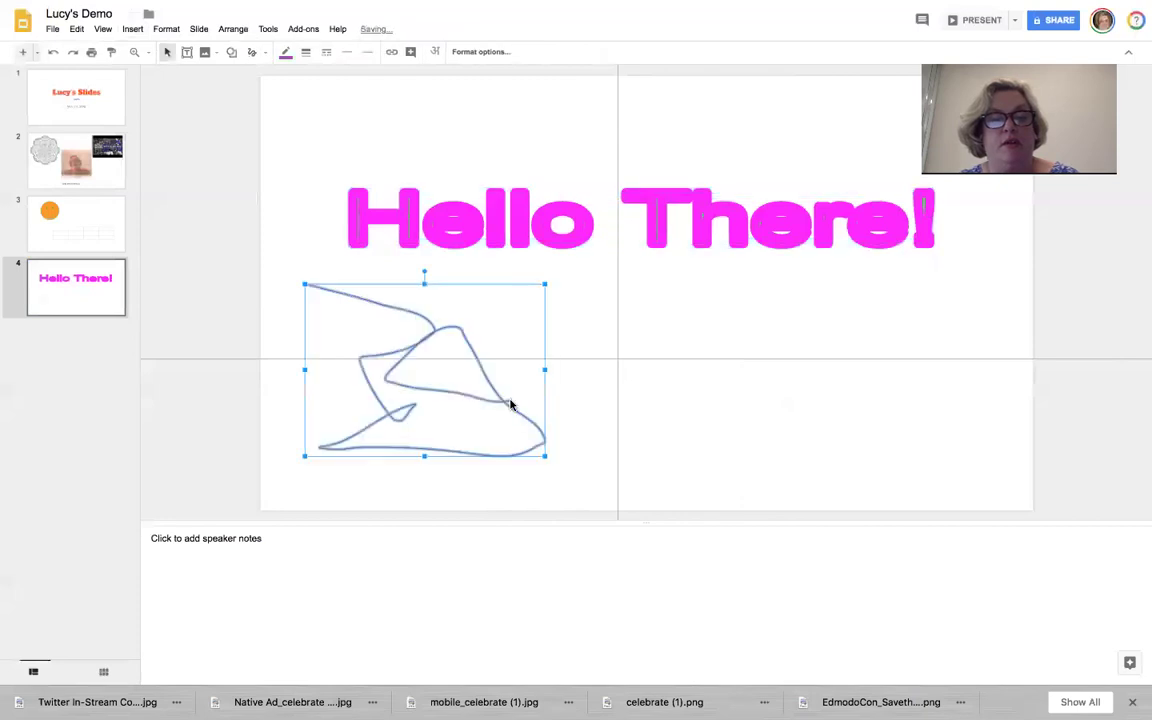
pyautogui.click(617, 291)
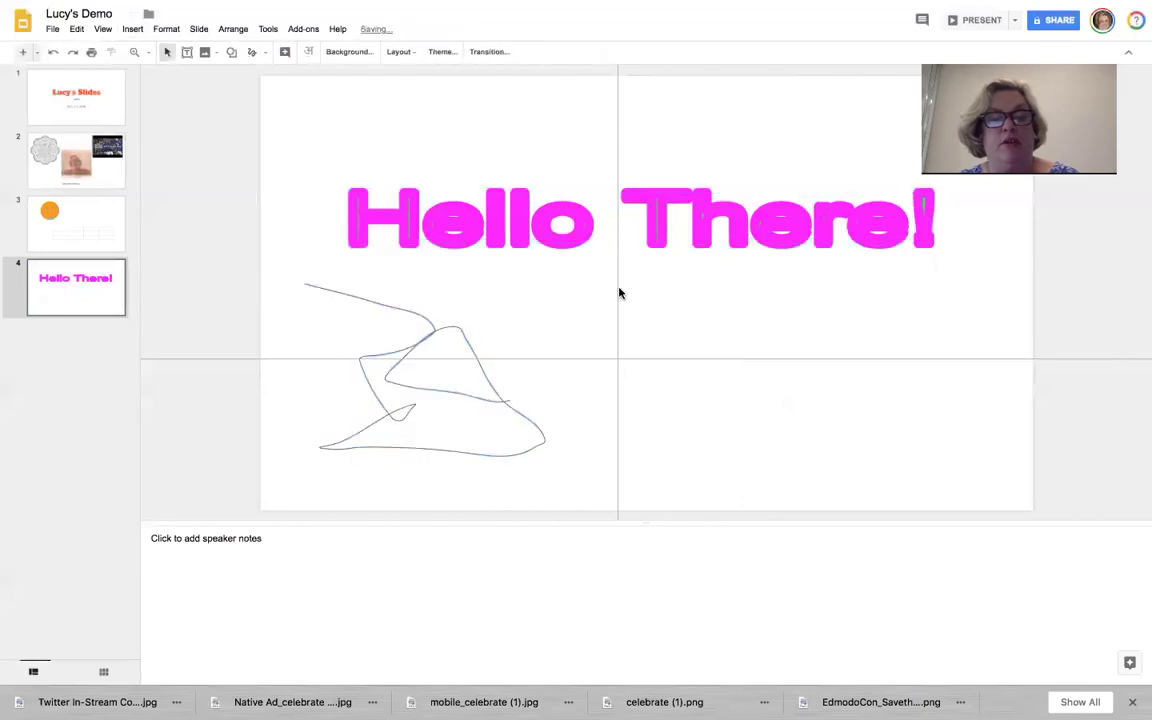
# Add a "Fly in from right" animation to the "Hello There!" word art.
pyautogui.click(132, 28)
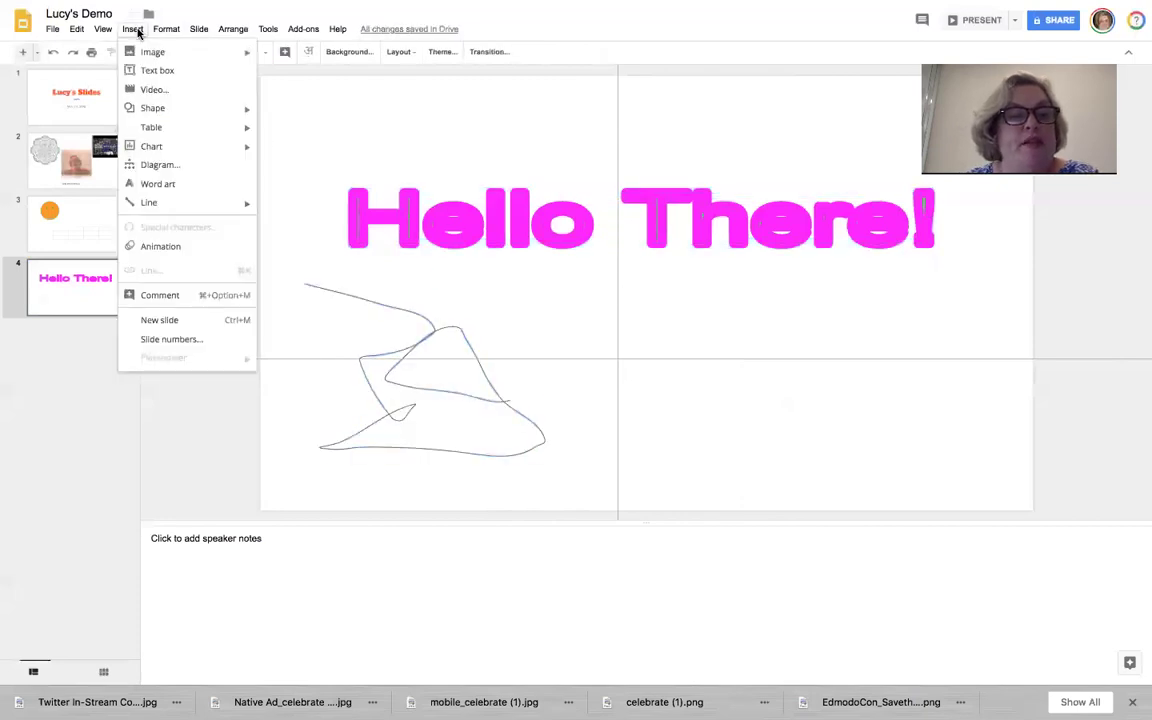
pyautogui.click(155, 251)
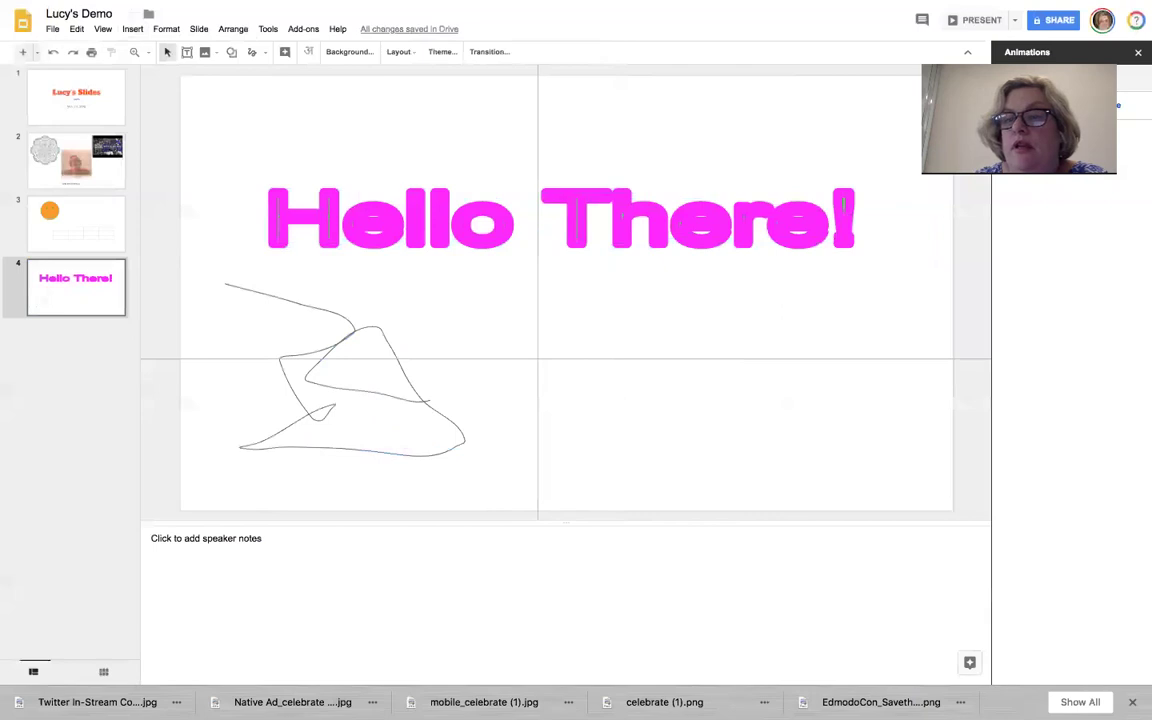
pyautogui.click(761, 212)
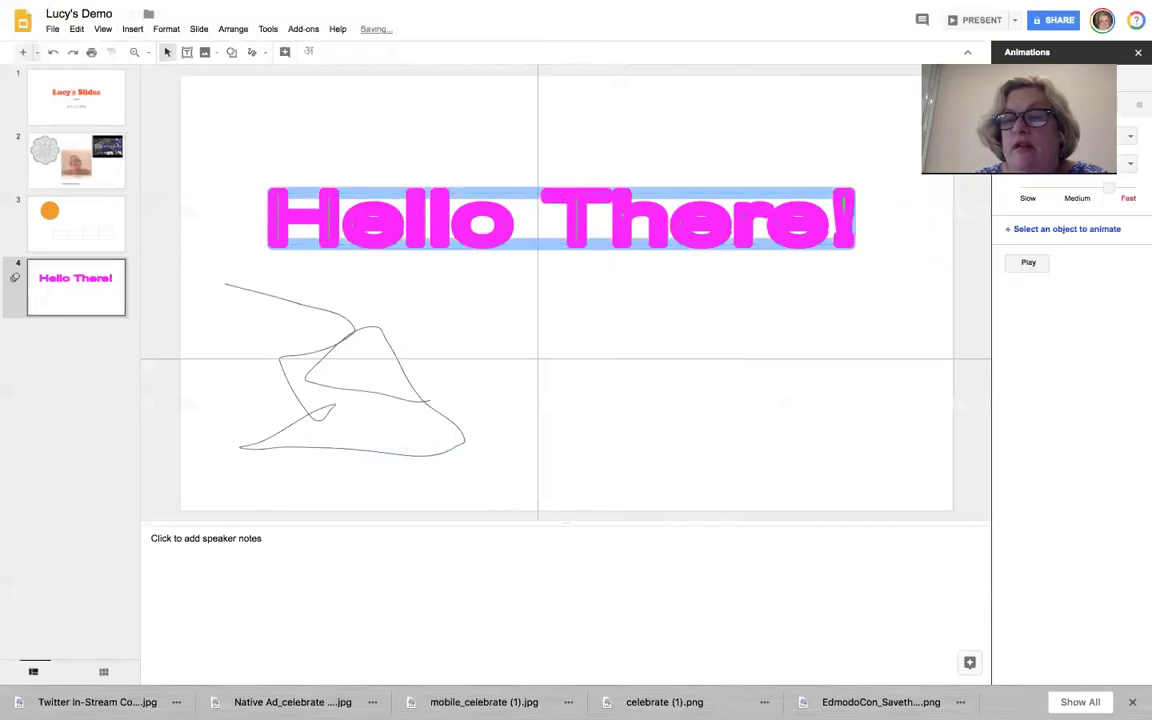
pyautogui.click(1060, 136)
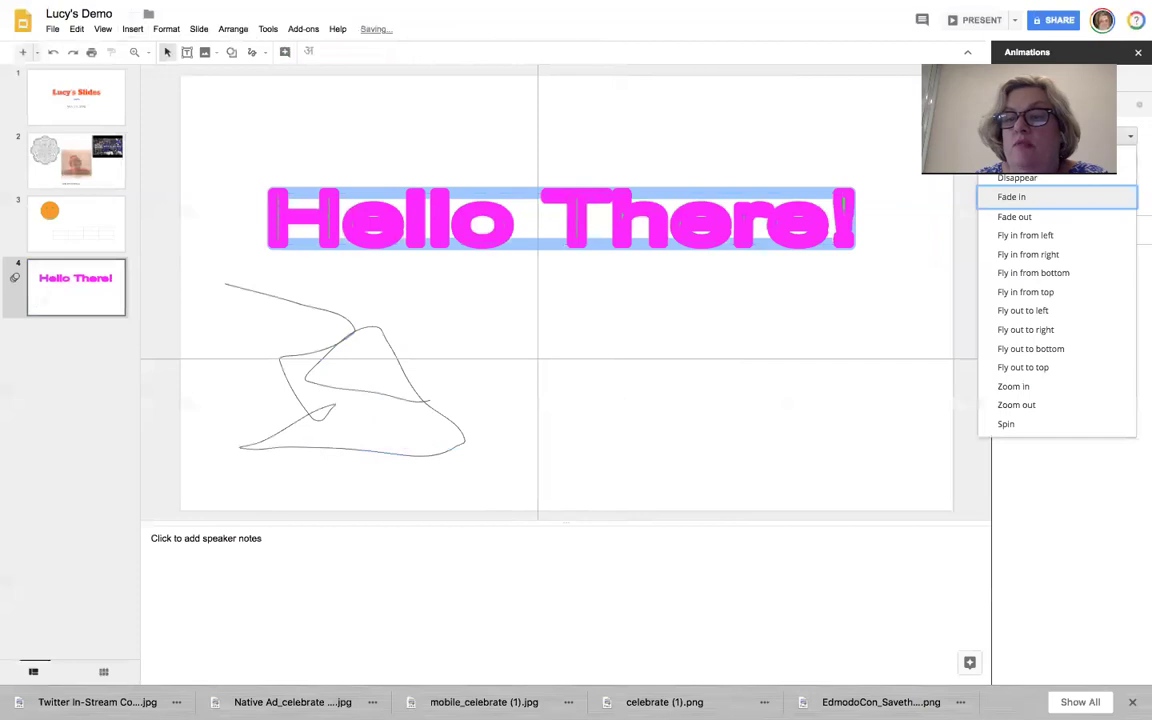
pyautogui.click(1012, 258)
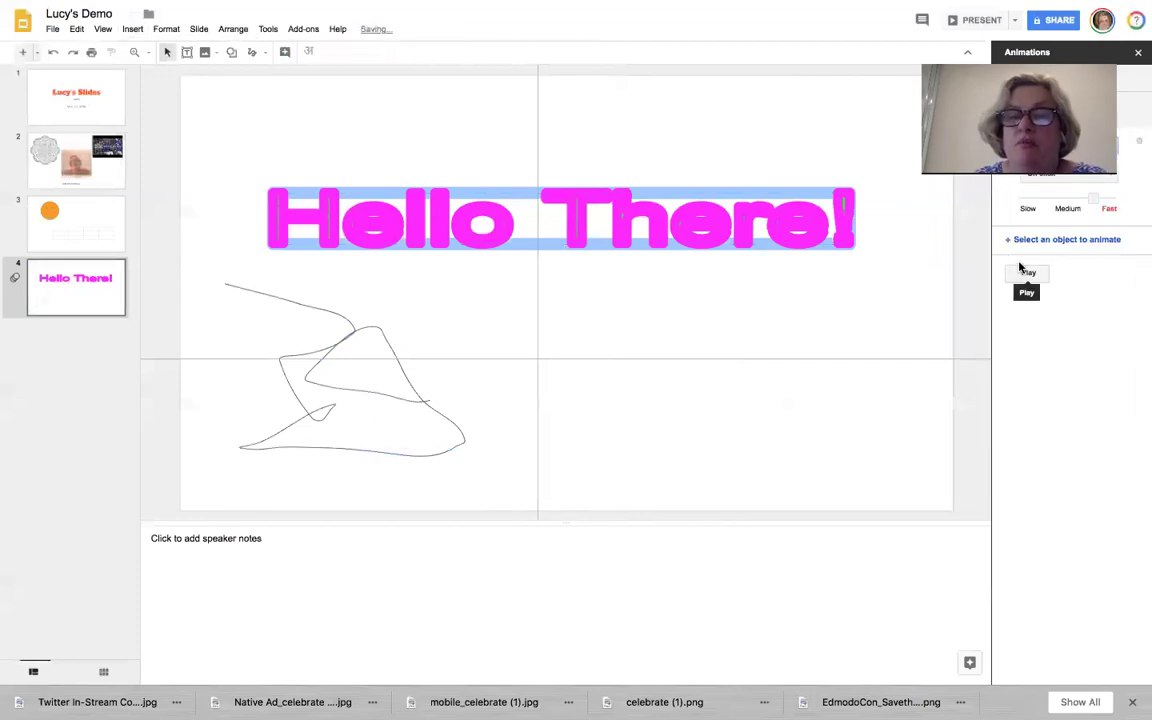
# Preview the word art's animation on slide 4, advancing it once, and close the animation settings.
pyautogui.click(1024, 277)
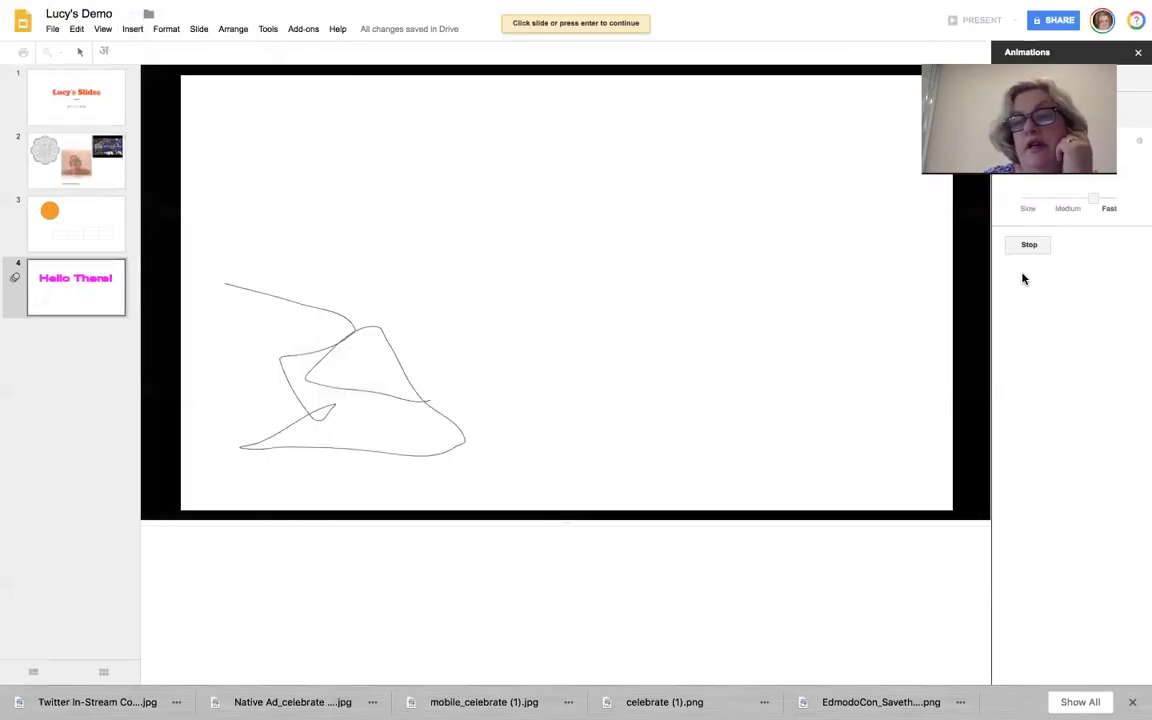
pyautogui.click(723, 261)
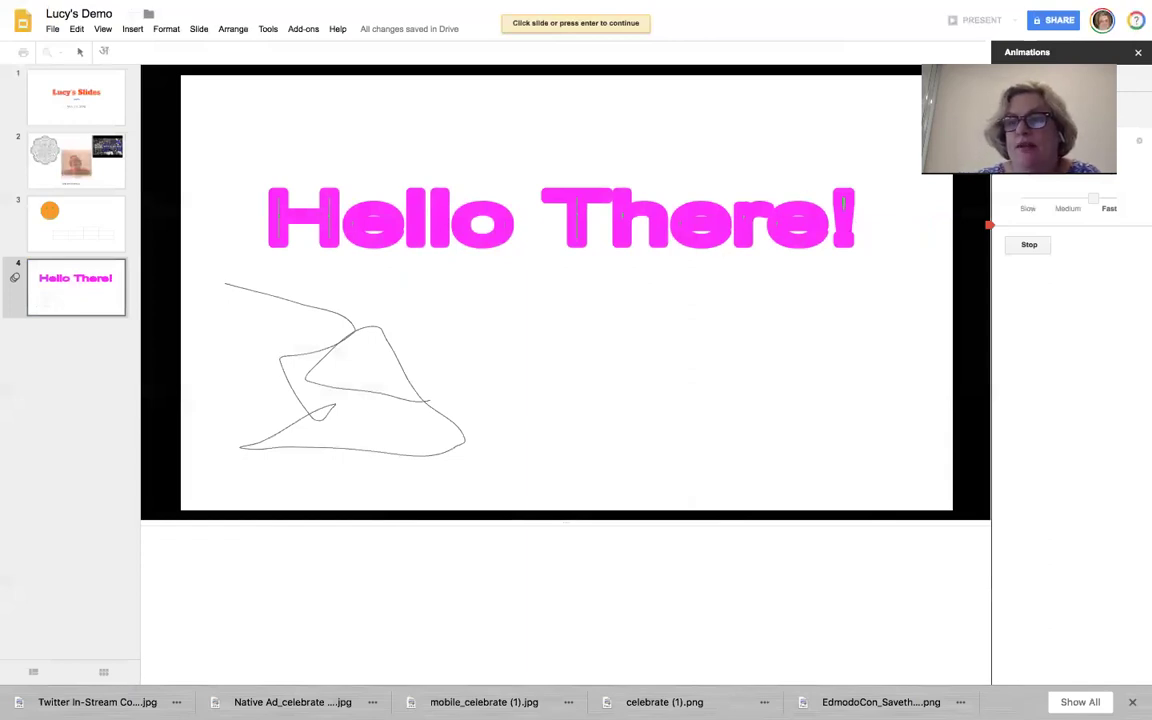
pyautogui.click(1138, 55)
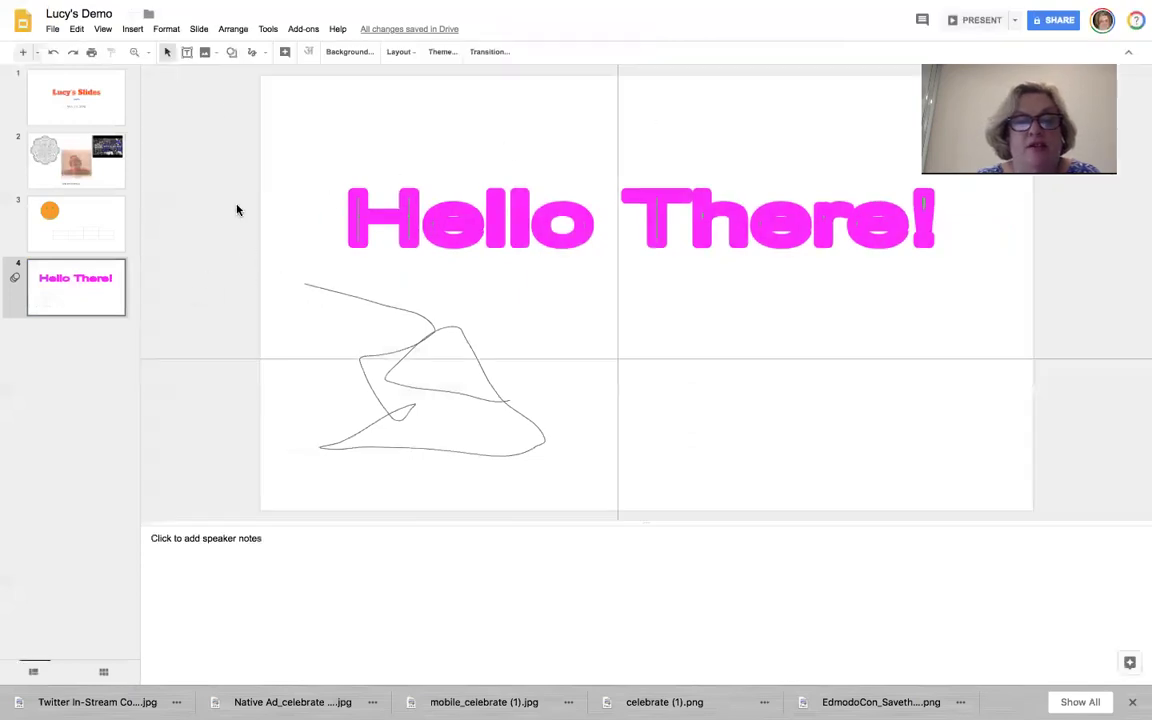
# Turn on slide numbers for the whole presentation, skipping title slides.
pyautogui.click(134, 30)
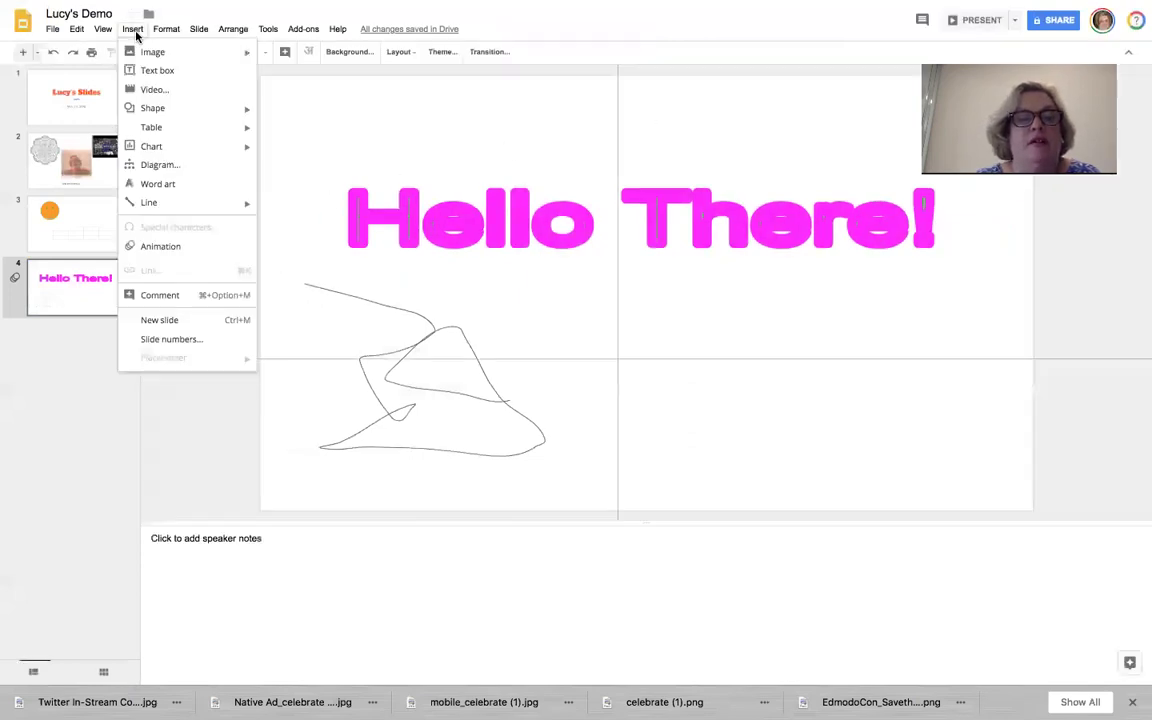
pyautogui.click(162, 295)
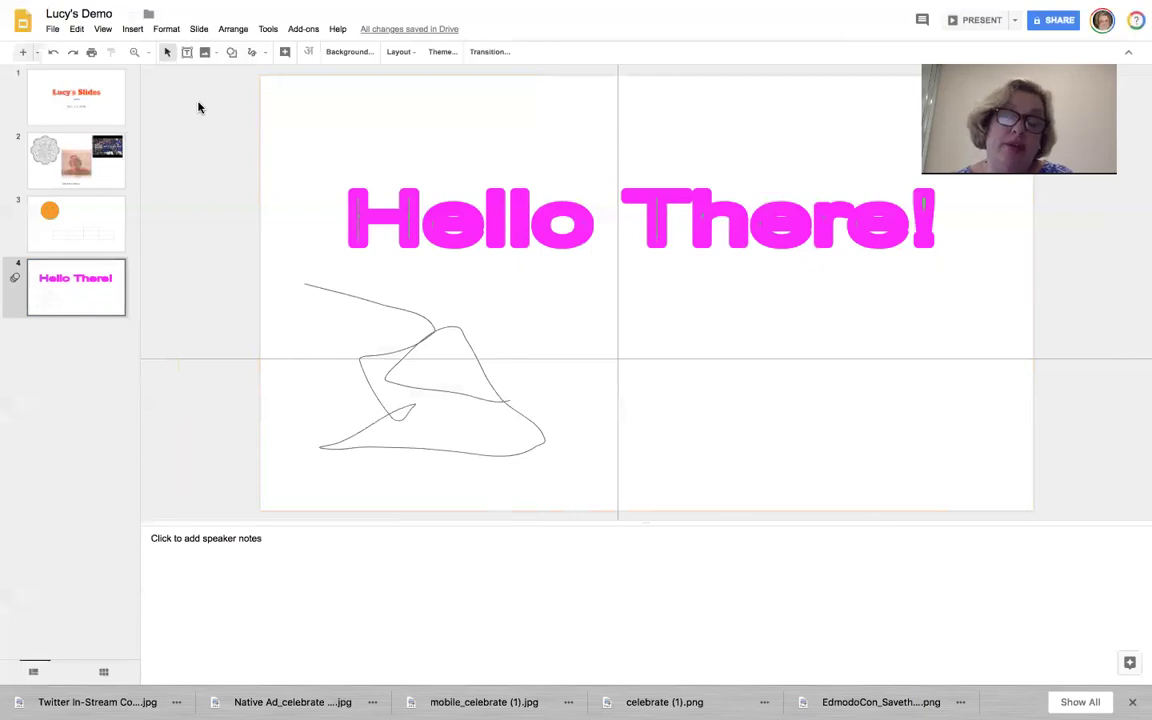
pyautogui.click(130, 32)
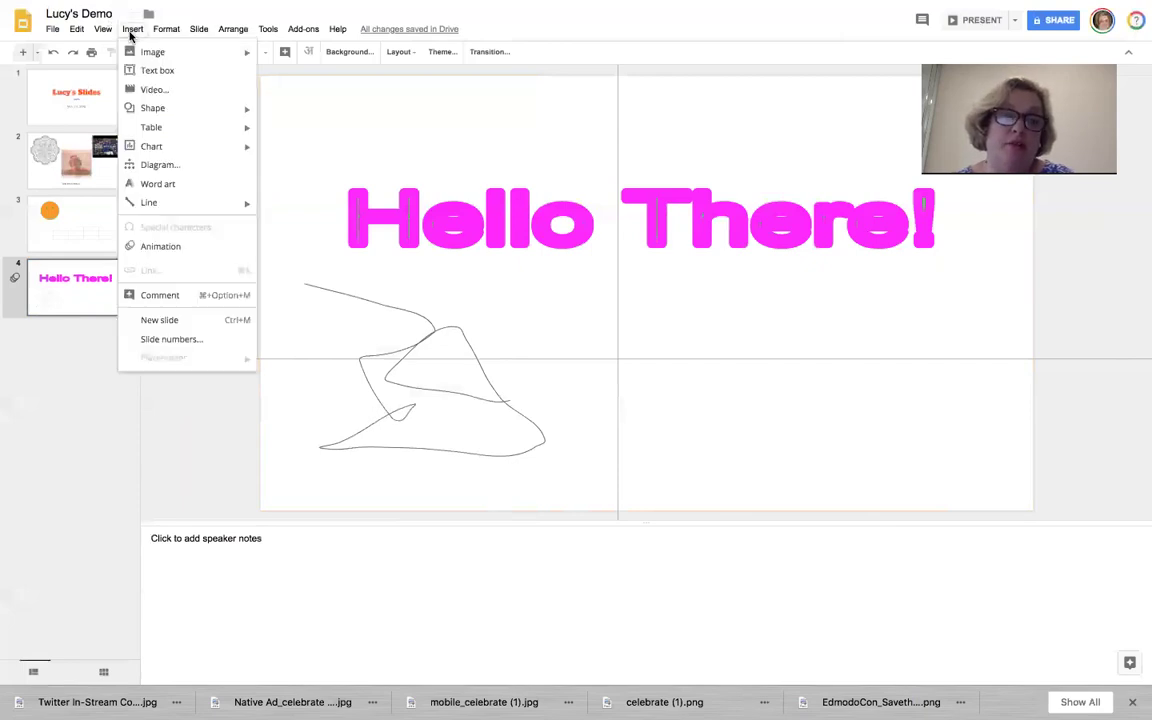
pyautogui.click(157, 341)
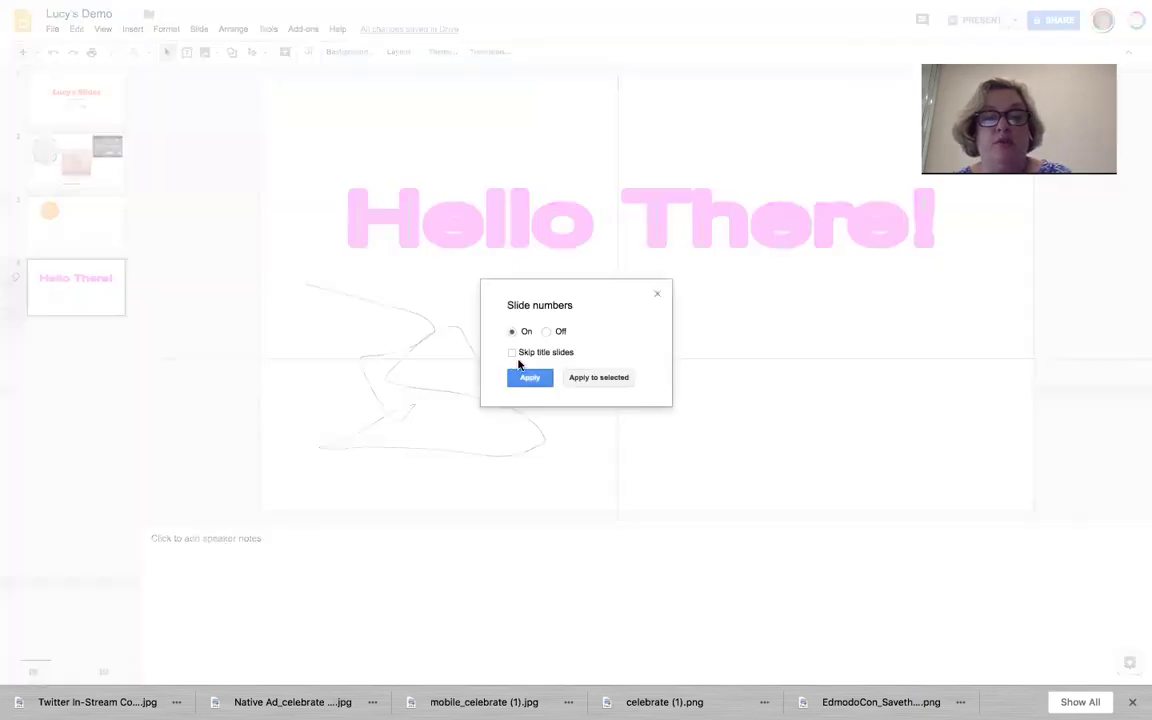
pyautogui.click(512, 353)
pyautogui.click(529, 379)
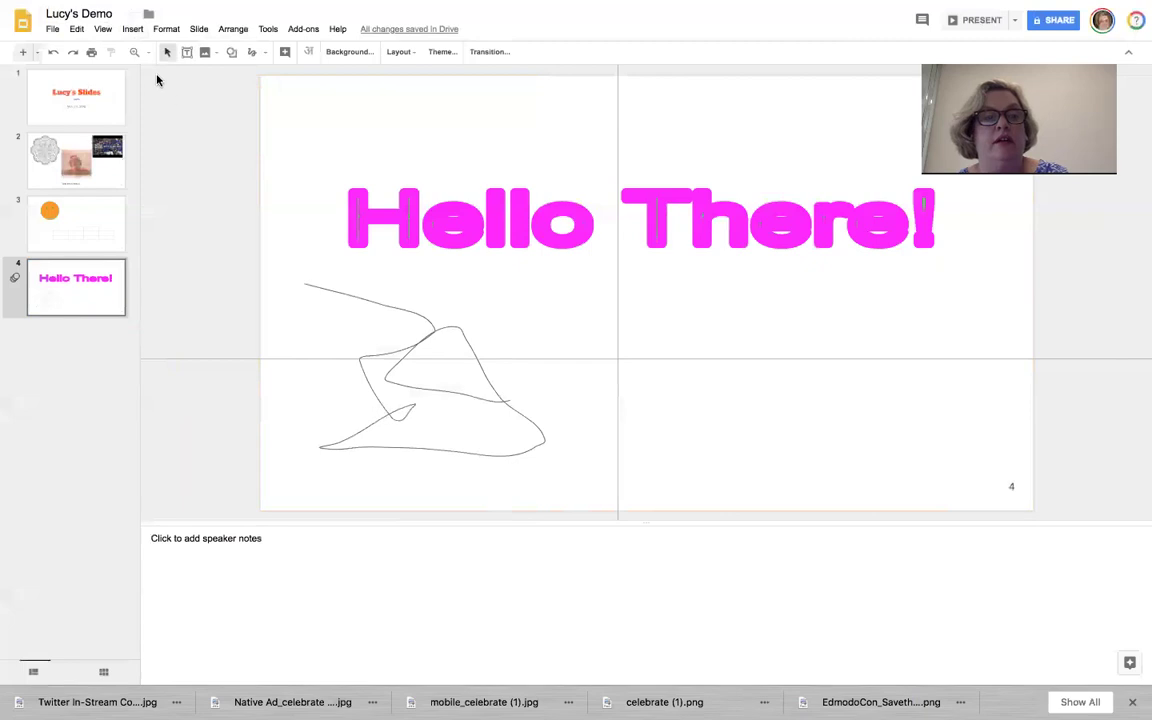
# Add a new slide after slide 4 and give it the "Title and body" layout.
pyautogui.click(166, 29)
pyautogui.click(174, 30)
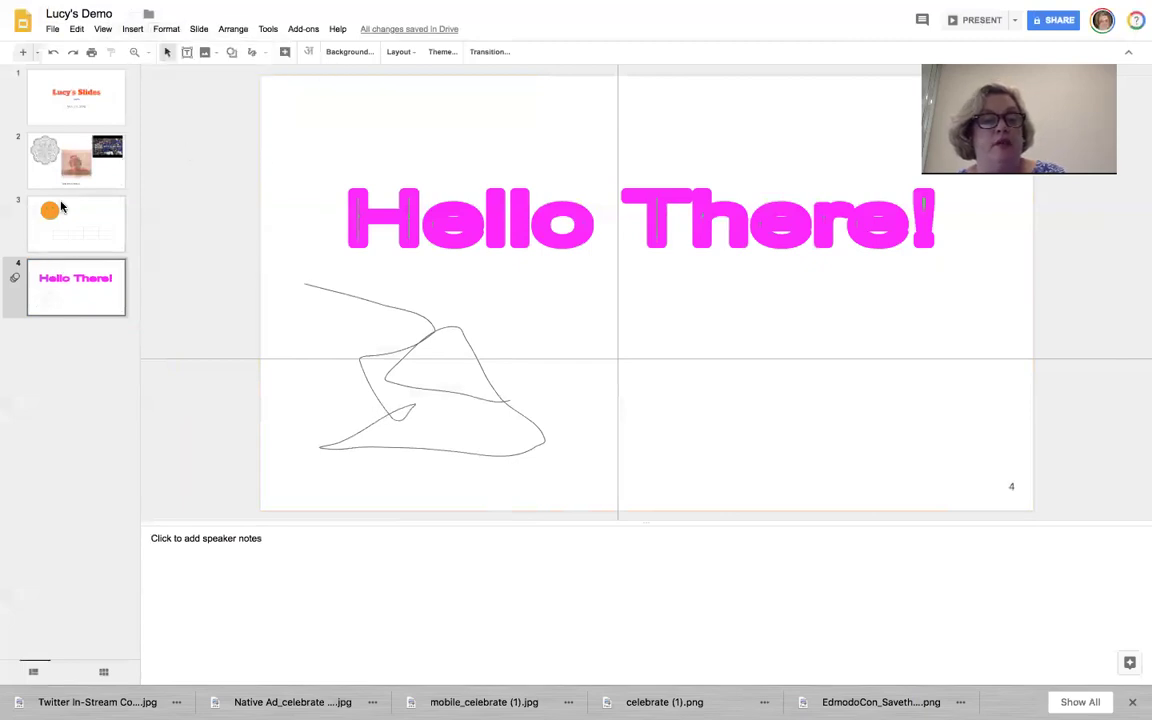
pyautogui.click(23, 51)
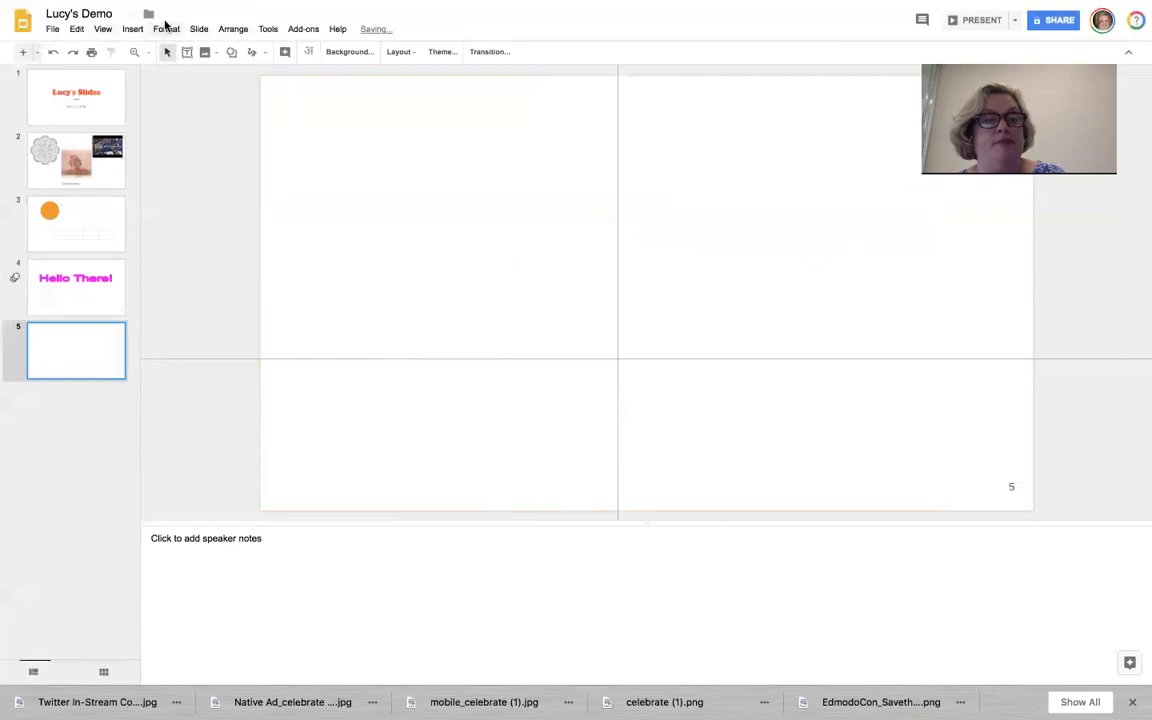
pyautogui.click(166, 29)
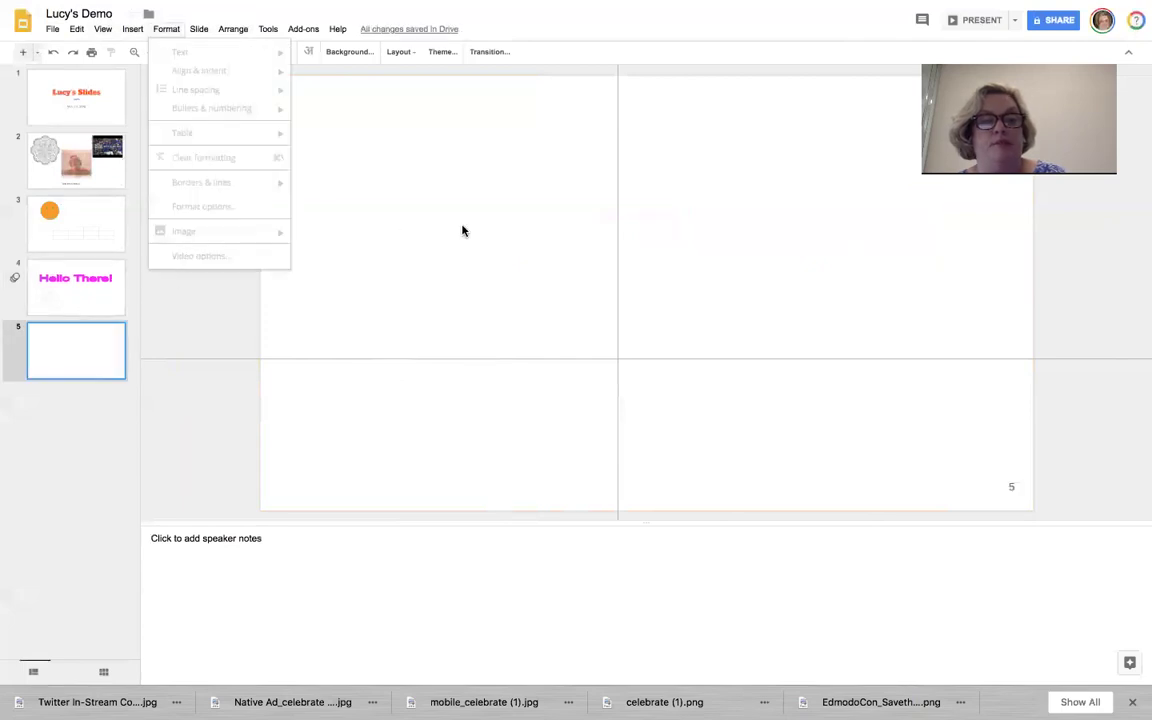
pyautogui.click(440, 220)
pyautogui.click(166, 29)
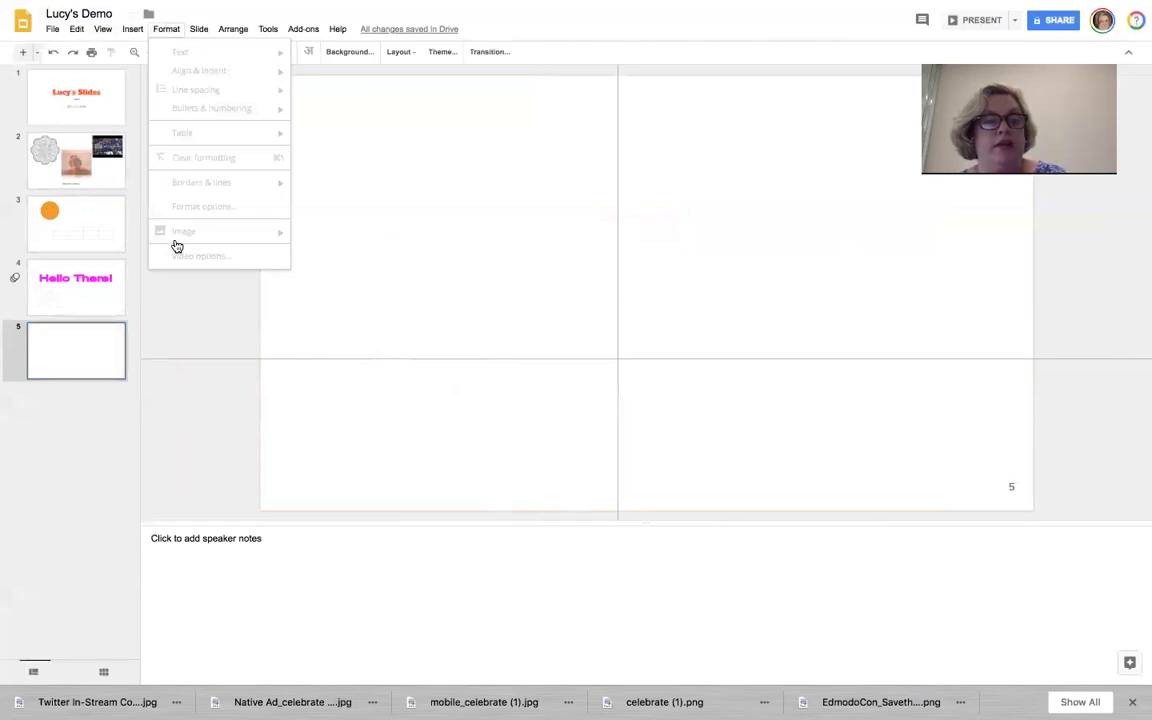
pyautogui.click(410, 170)
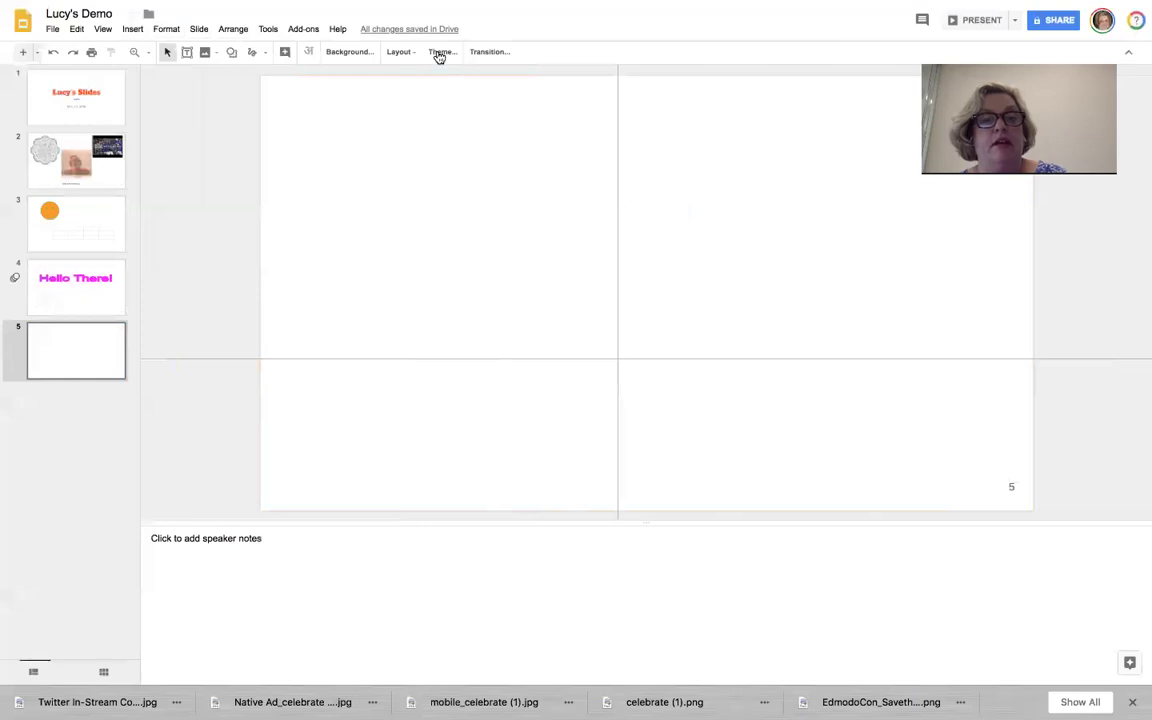
pyautogui.click(399, 53)
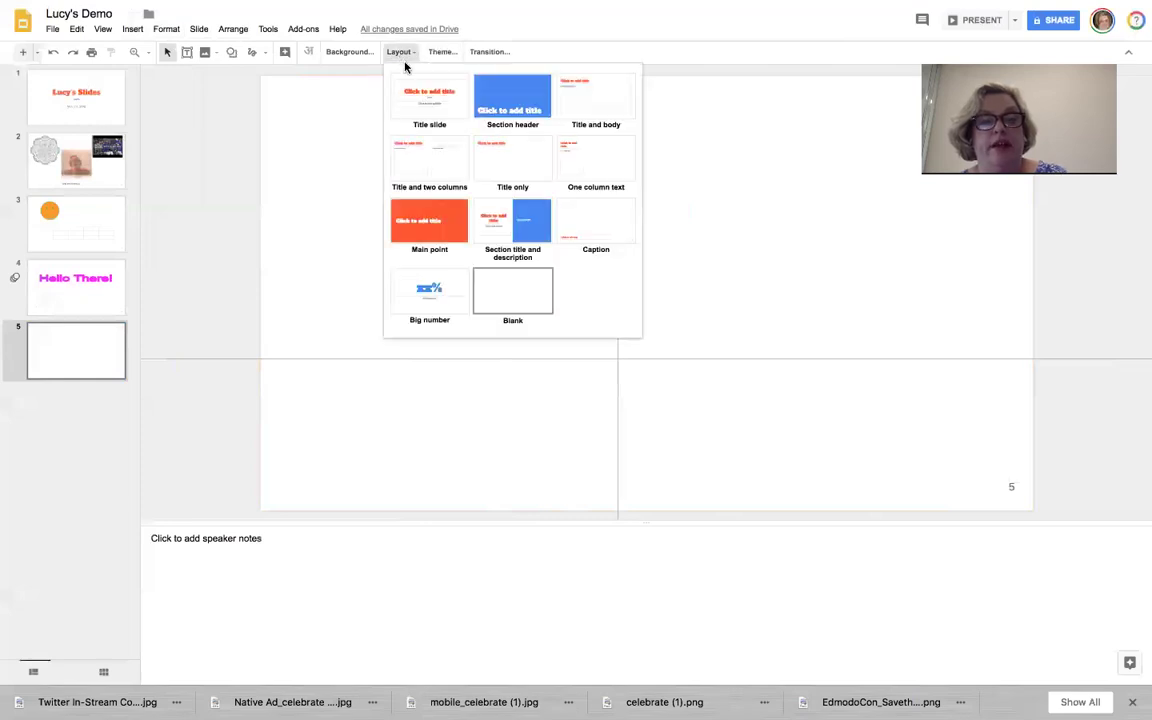
pyautogui.click(603, 106)
pyautogui.click(502, 135)
pyautogui.write('<pr')
pyautogui.press('BackSpace')
pyautogui.press('BackSpace')
pyautogui.press('BackSpace')
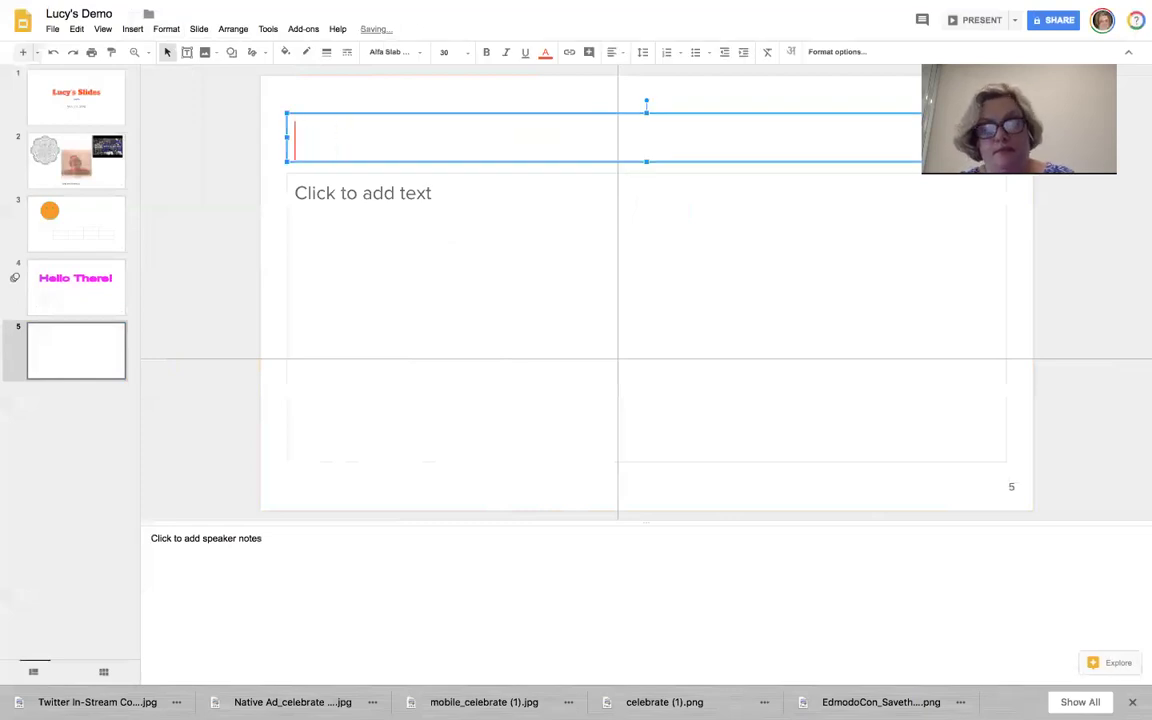
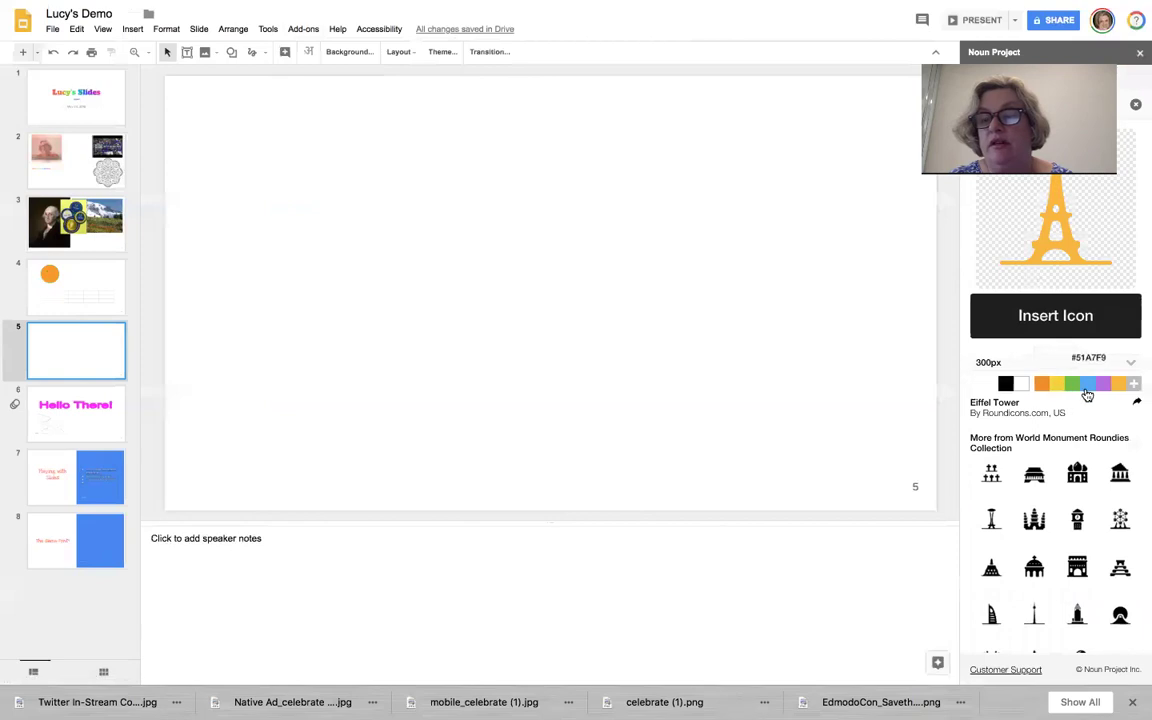
# Color the Noun Project Eiffel Tower icon purple and insert it on slide 5.
pyautogui.click(1105, 386)
pyautogui.click(1056, 324)
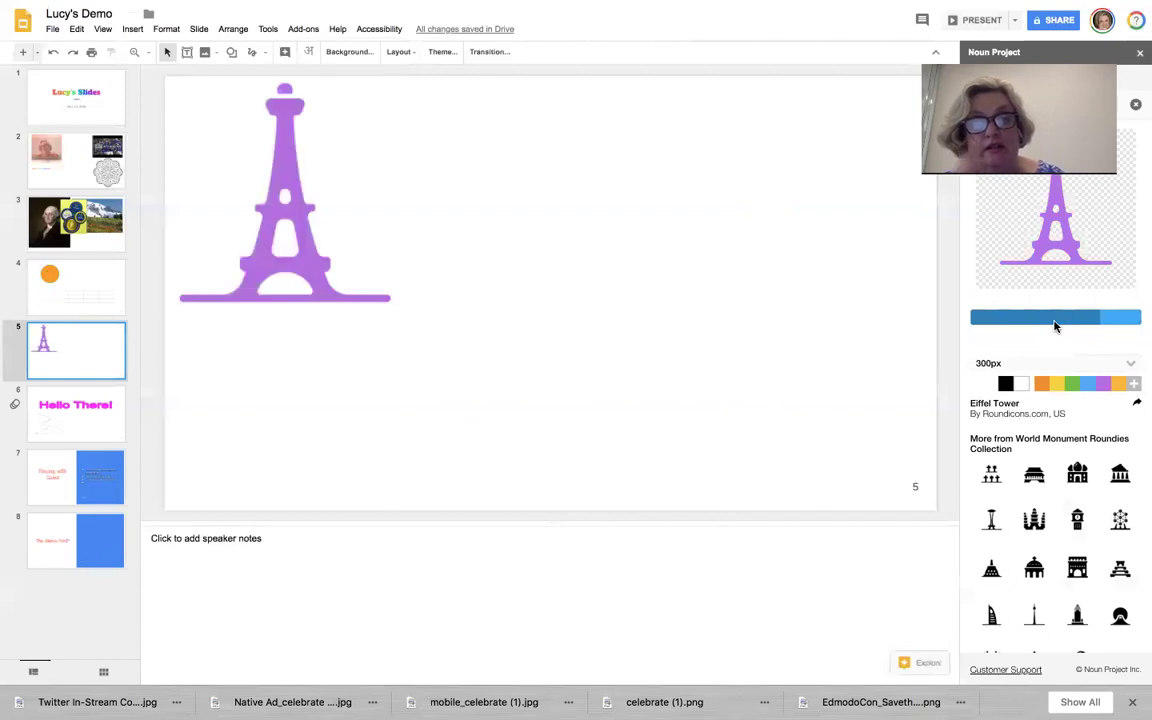
# Enlarge the purple Eiffel Tower icon by about a quarter and place it in the left half of slide 5.
pyautogui.click(299, 268)
pyautogui.moveTo(299, 268); pyautogui.dragTo(334, 314)
pyautogui.moveTo(437, 360); pyautogui.dragTo(463, 377)
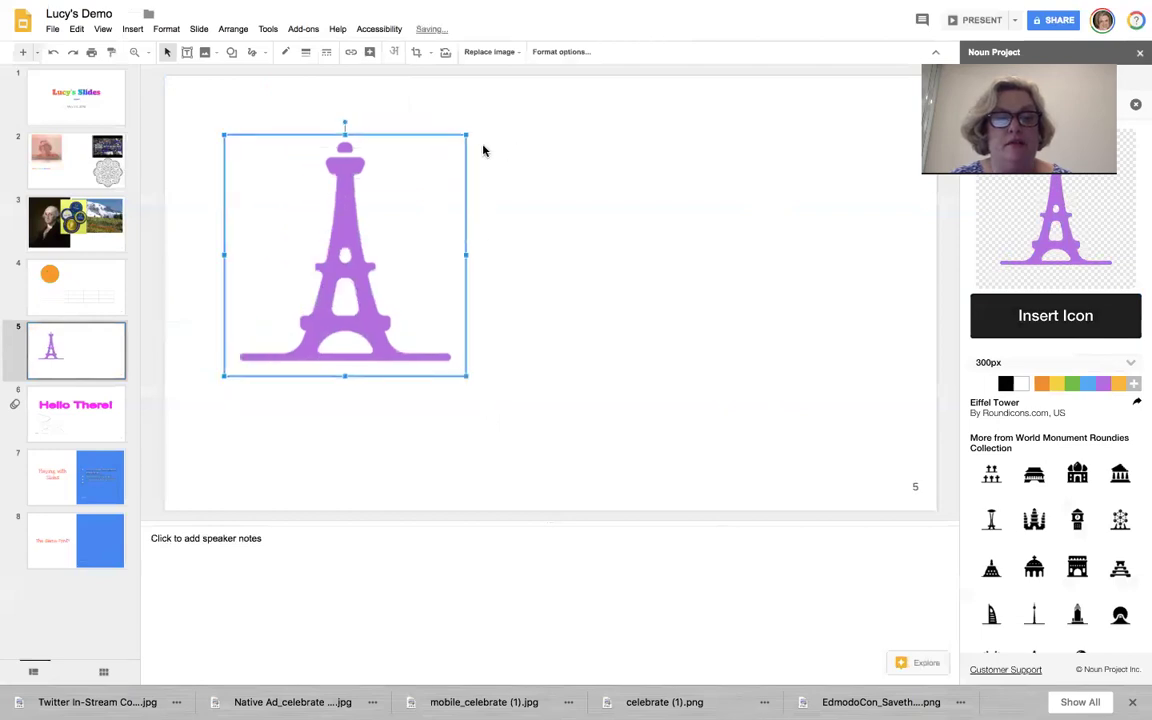
pyautogui.moveTo(475, 126); pyautogui.dragTo(532, 70)
pyautogui.moveTo(432, 154); pyautogui.dragTo(410, 195)
pyautogui.click(652, 293)
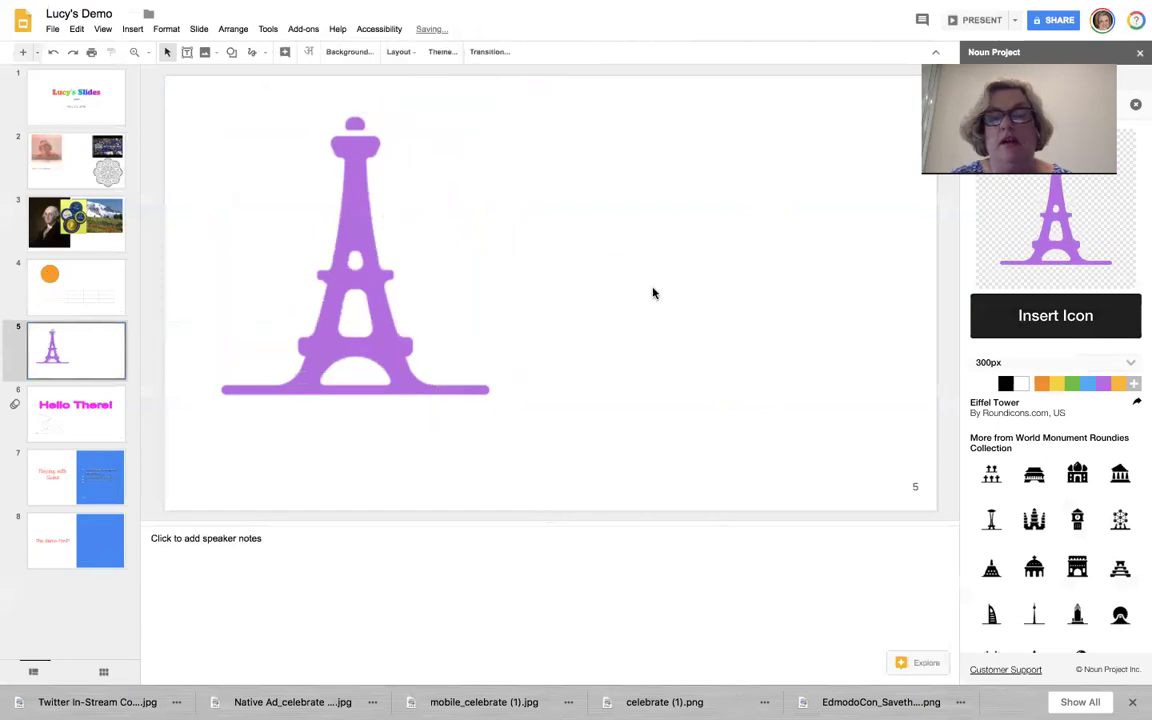
# Insert the purple Noun Project Arc De Triomphe icon on slide 5 and place it in the slide's right half.
pyautogui.scroll(-2, 1050, 520)
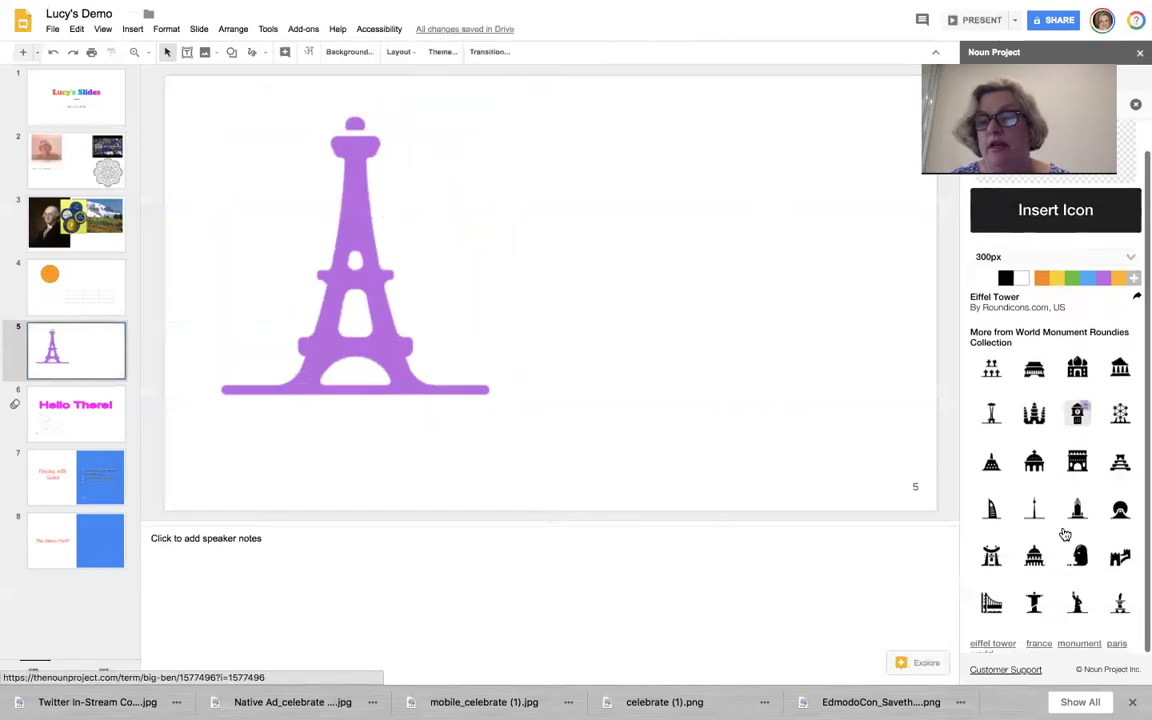
pyautogui.scroll(-1, 1035, 468)
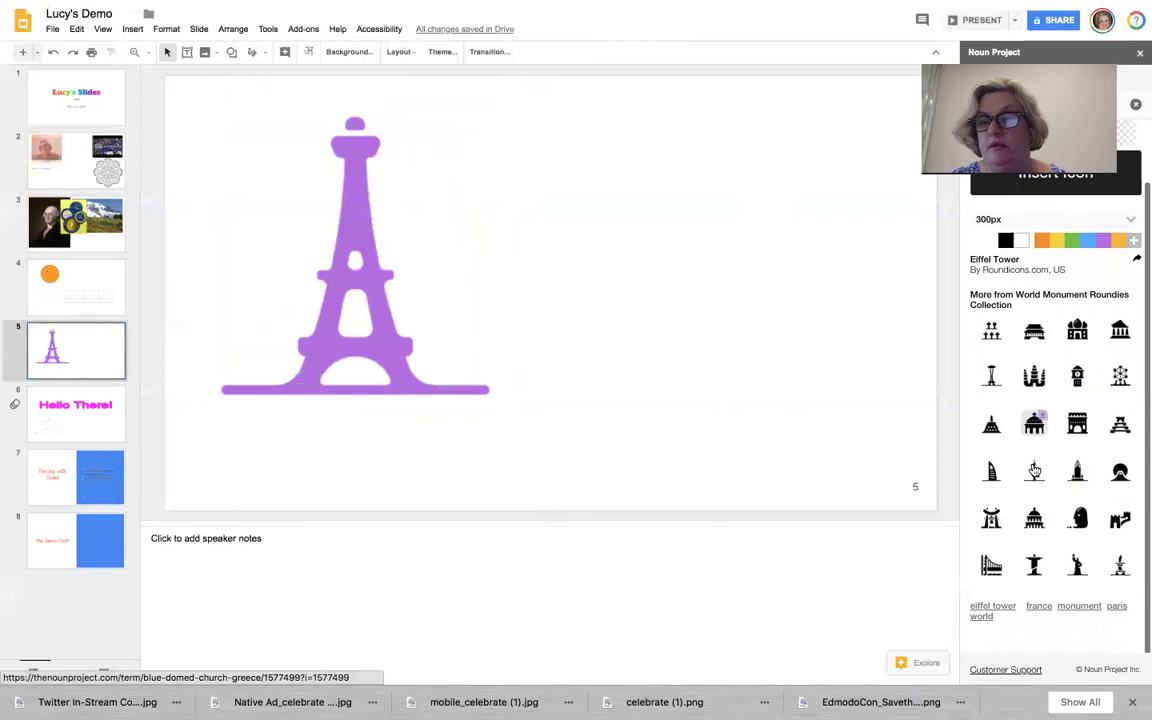
pyautogui.scroll(3, 1035, 470)
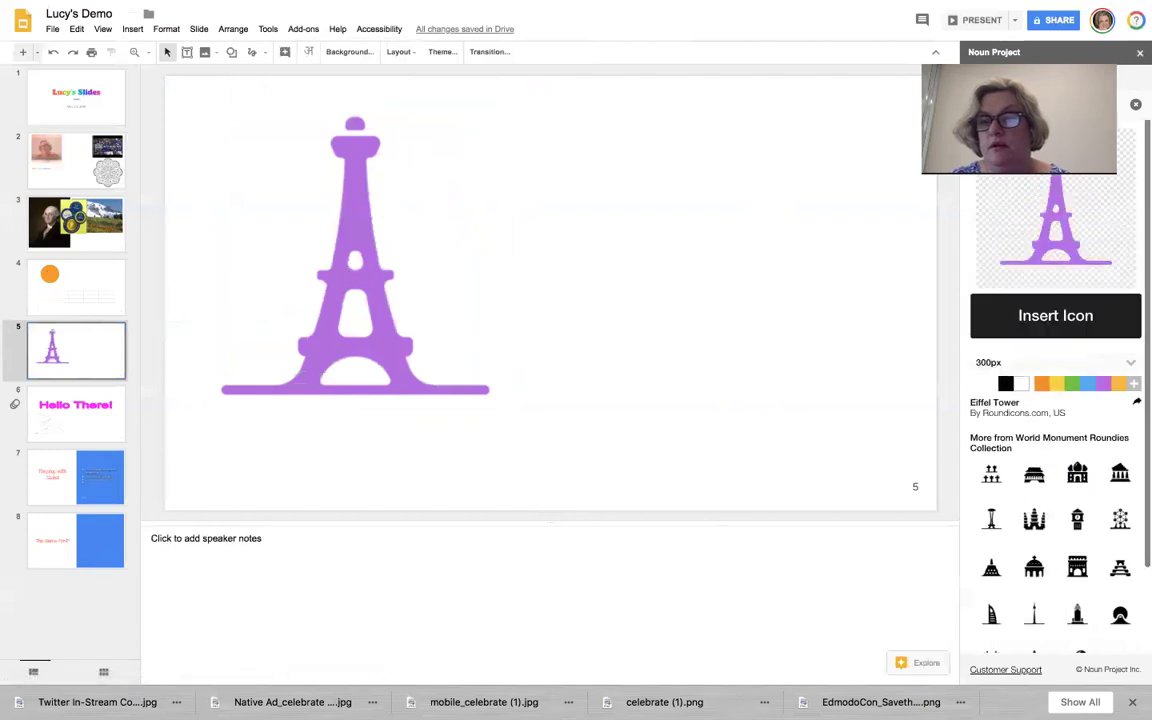
pyautogui.click(1136, 104)
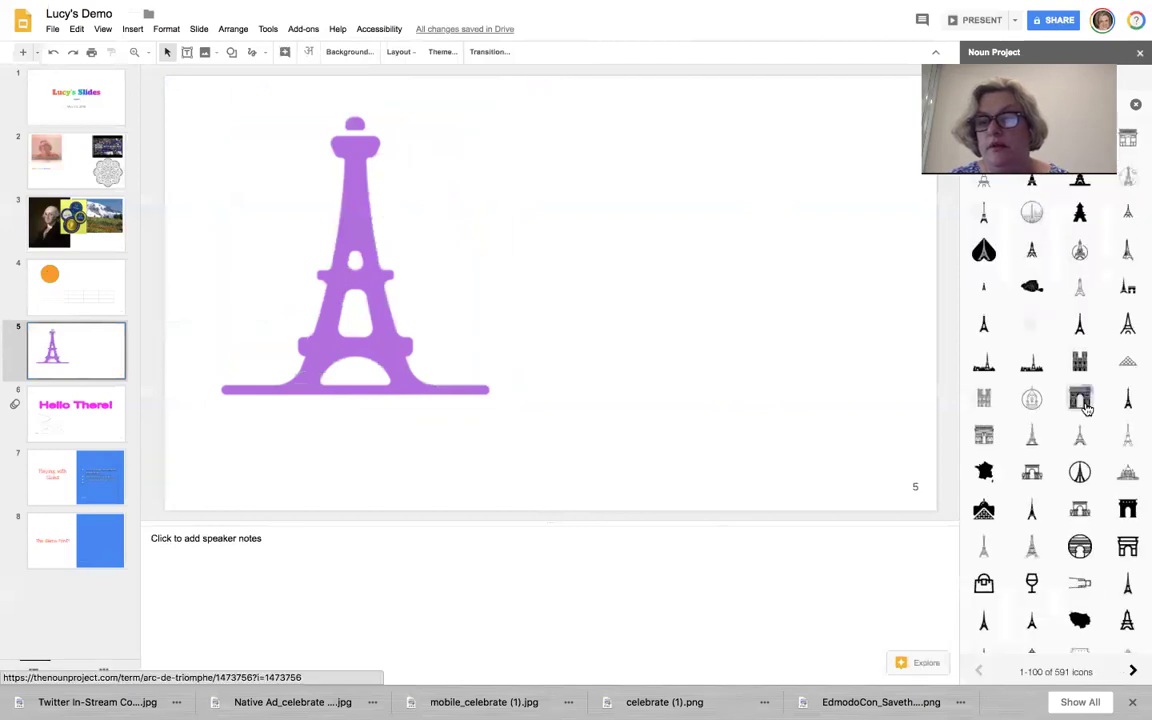
pyautogui.click(1085, 406)
pyautogui.click(1055, 326)
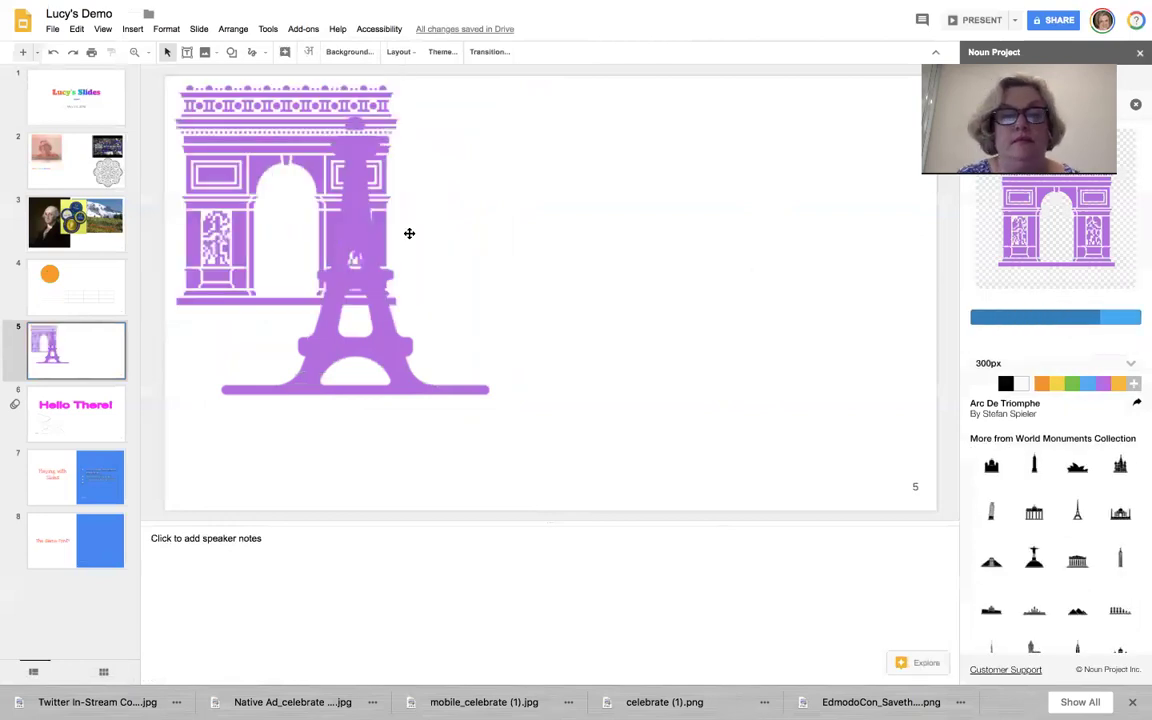
pyautogui.moveTo(231, 173); pyautogui.dragTo(684, 212)
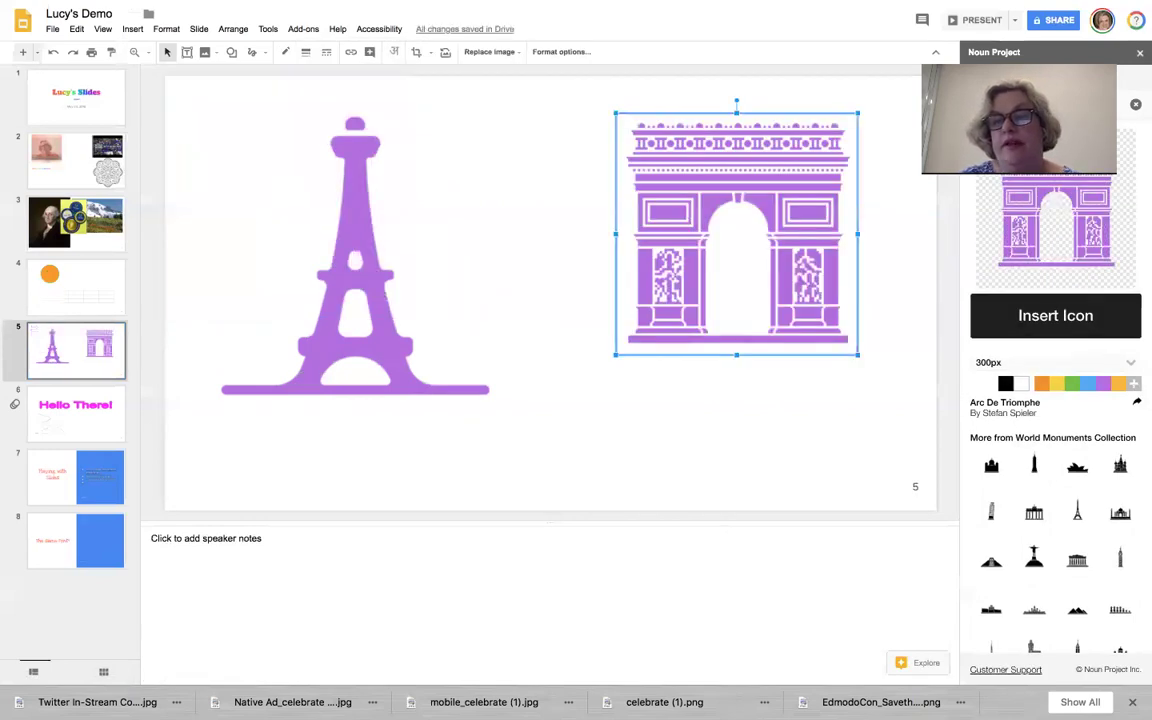
# Search the add-on store for "noun" and close the store.
pyautogui.click(301, 29)
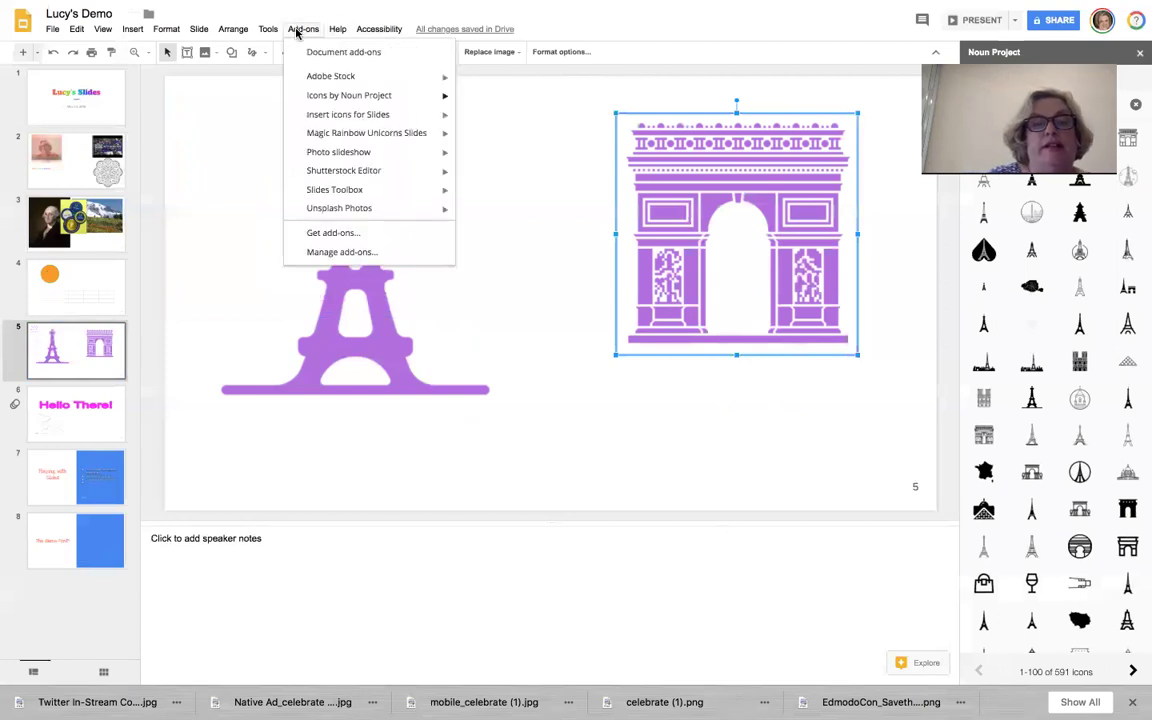
pyautogui.click(325, 232)
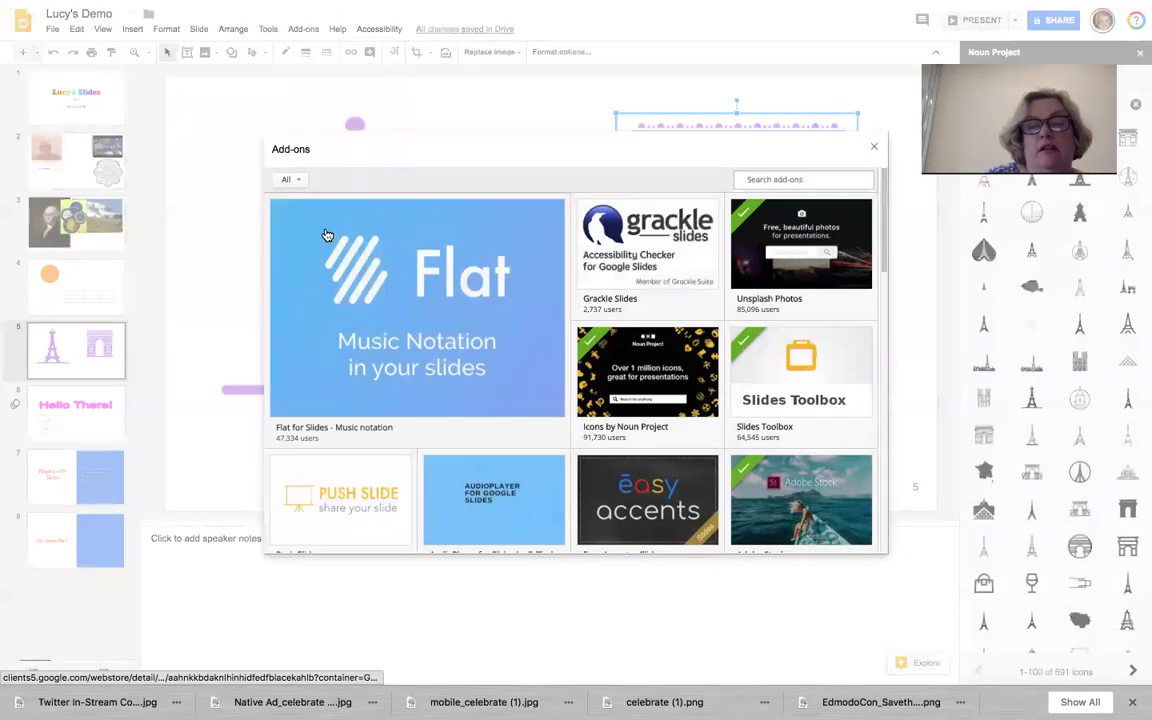
pyautogui.click(755, 179)
pyautogui.write('noun')
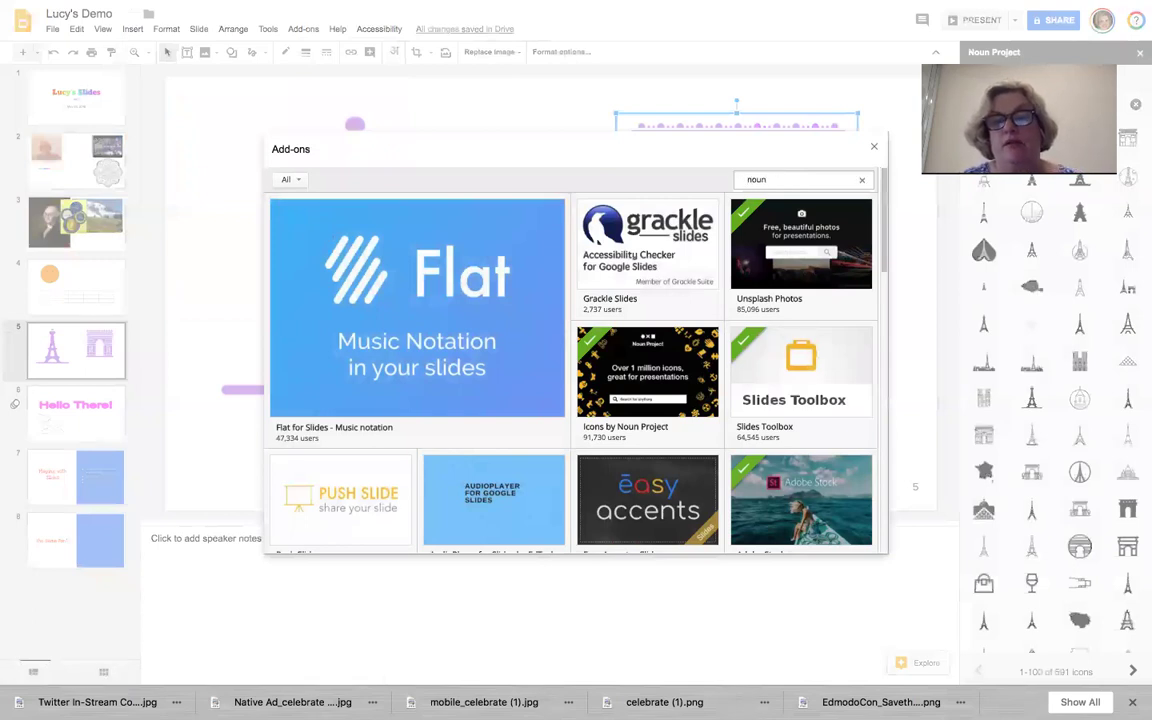
pyautogui.press('Return')
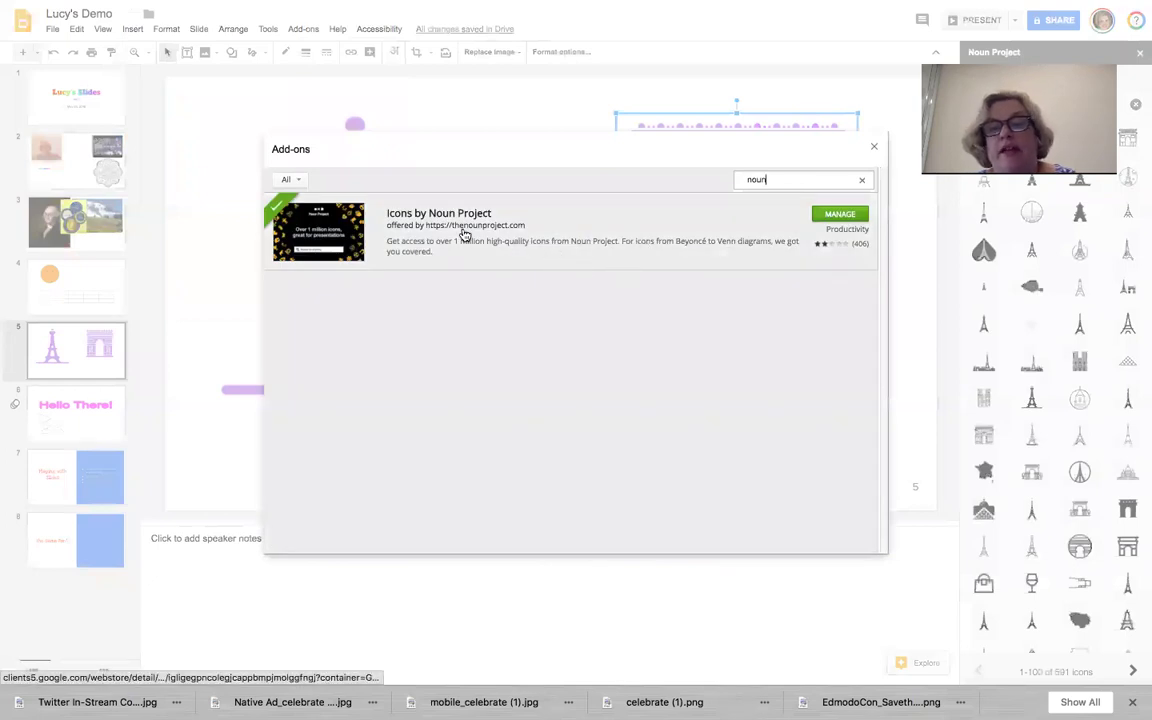
pyautogui.click(862, 179)
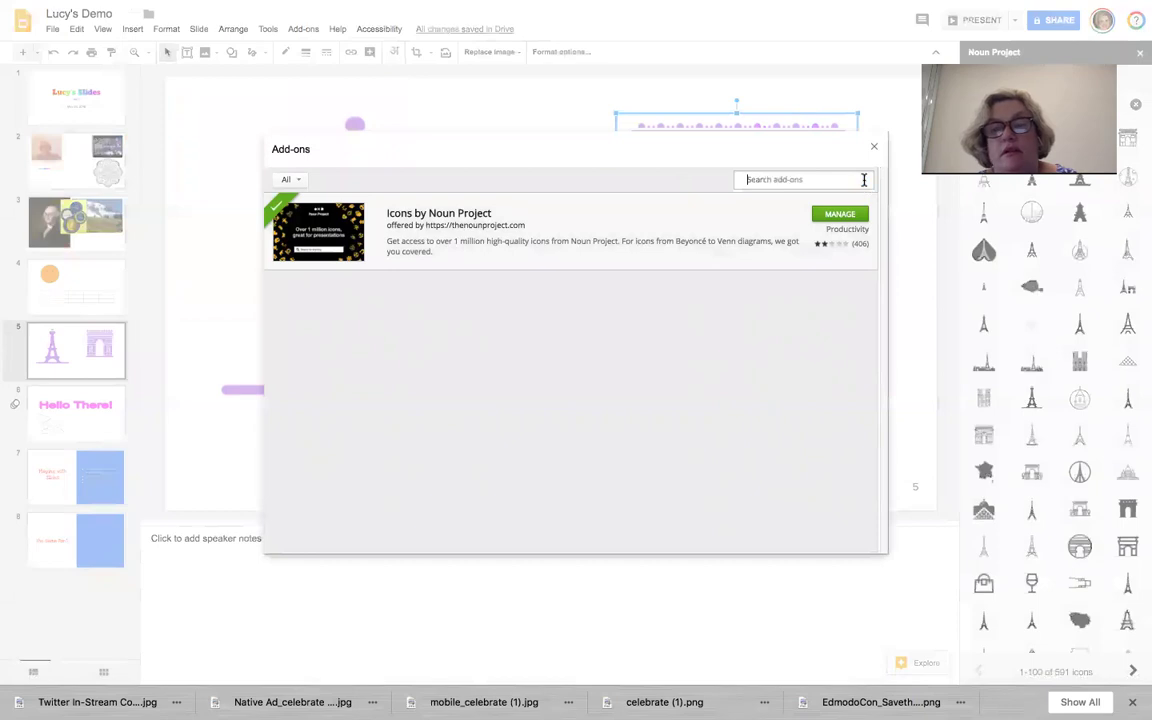
pyautogui.click(873, 151)
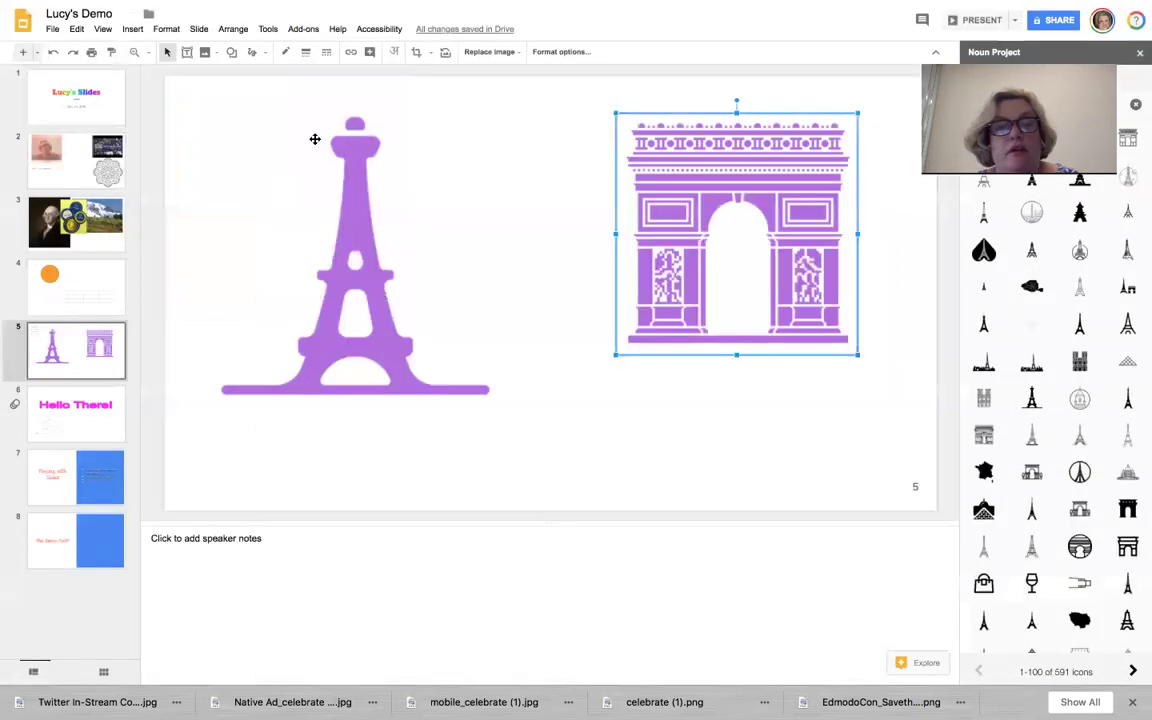
# Review the installed add-ons, close the Noun Project add-on and show the list of add-ons used in this document.
pyautogui.click(303, 29)
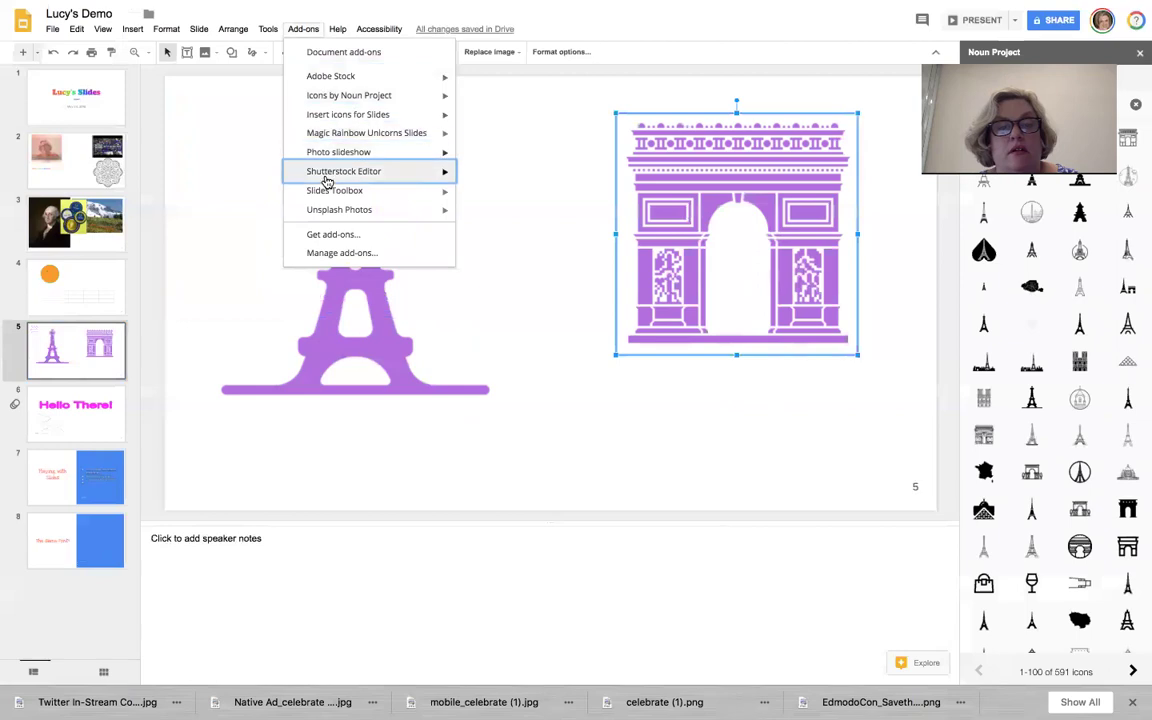
pyautogui.moveTo(326, 137)
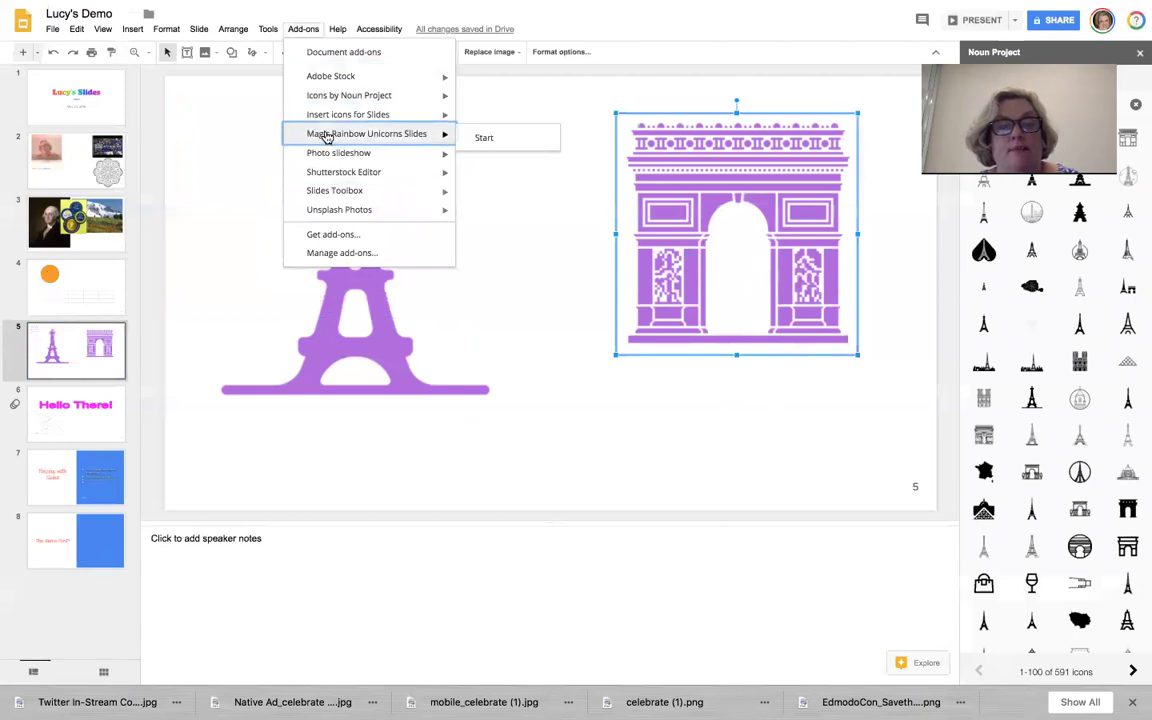
pyautogui.moveTo(325, 87)
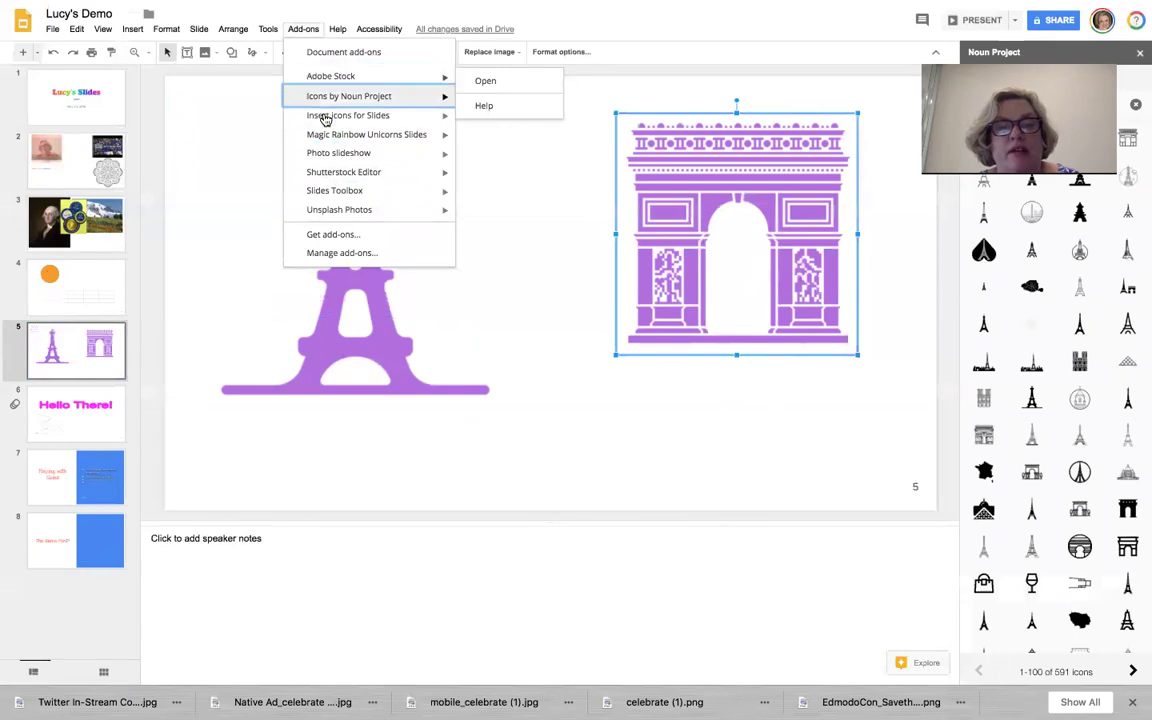
pyautogui.moveTo(332, 197)
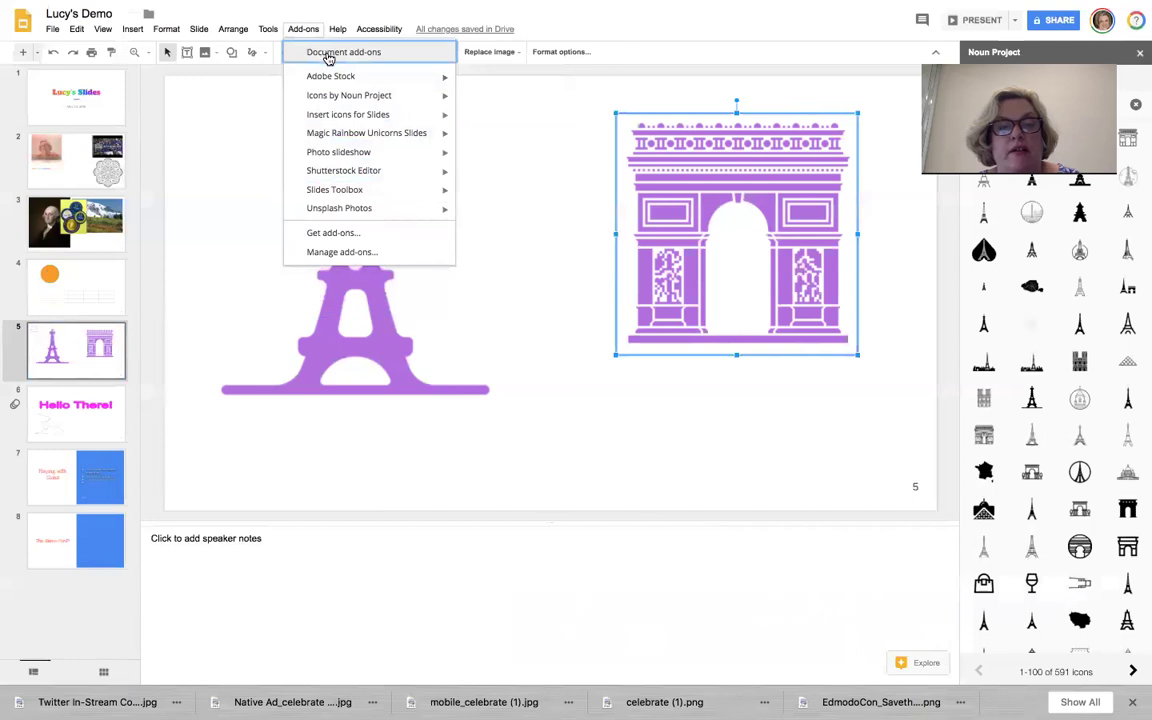
pyautogui.click(329, 58)
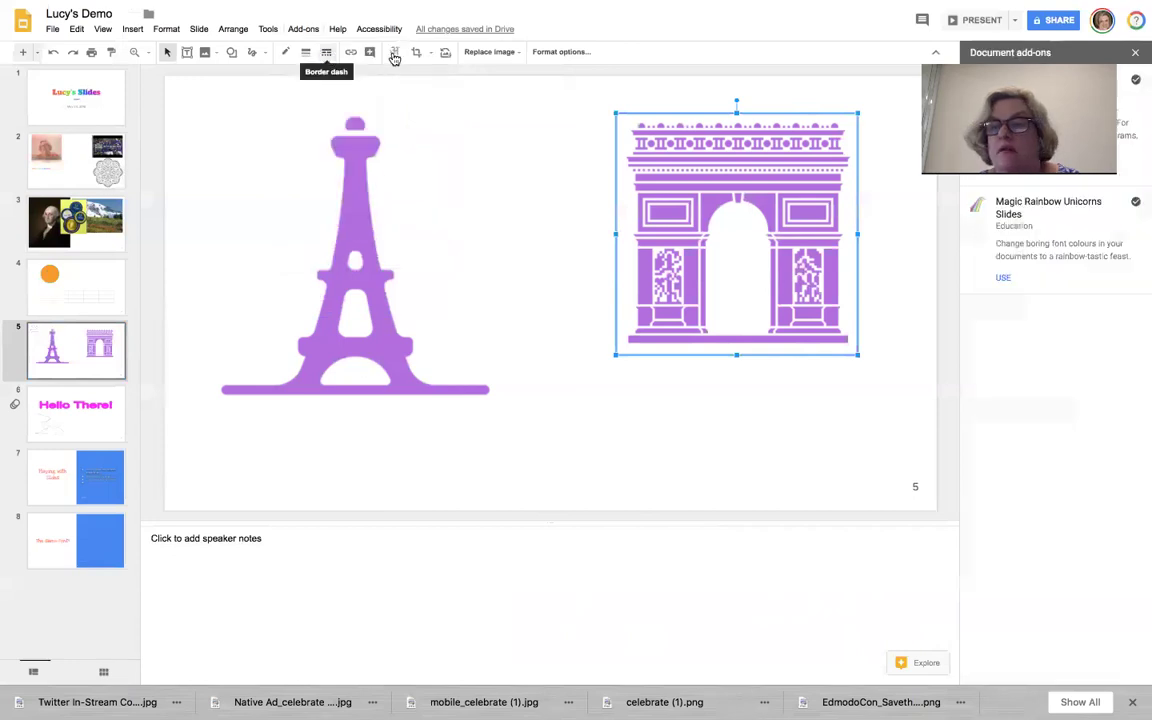
pyautogui.click(1138, 53)
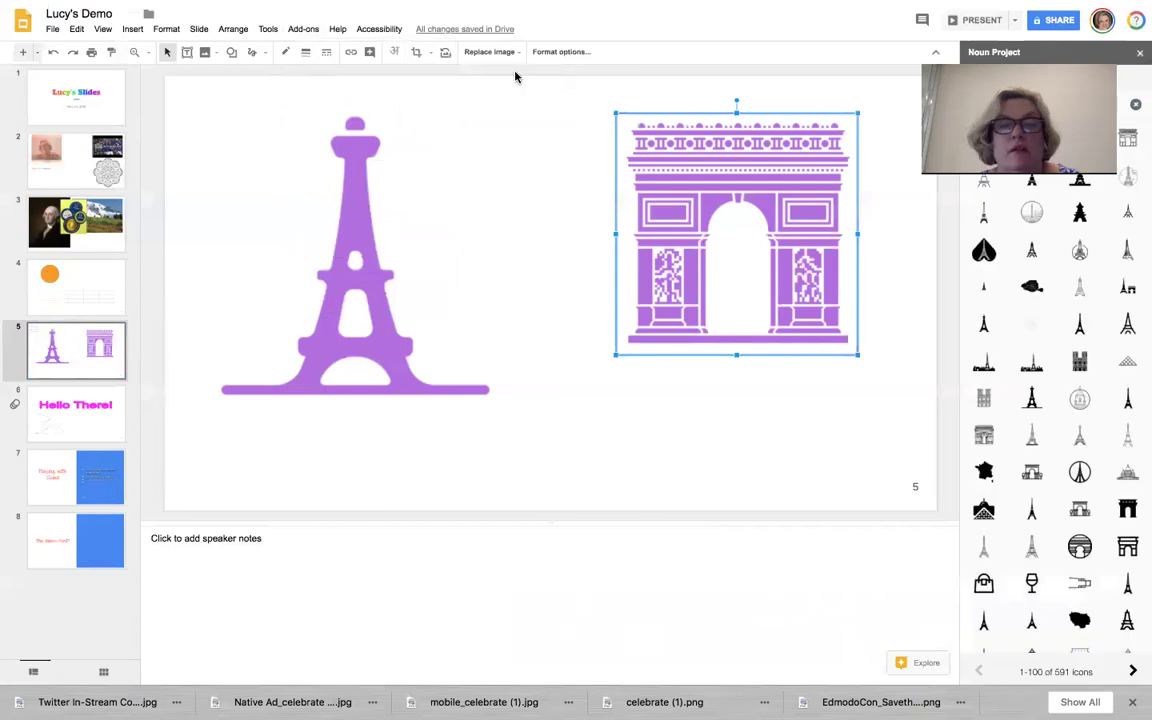
pyautogui.click(1138, 55)
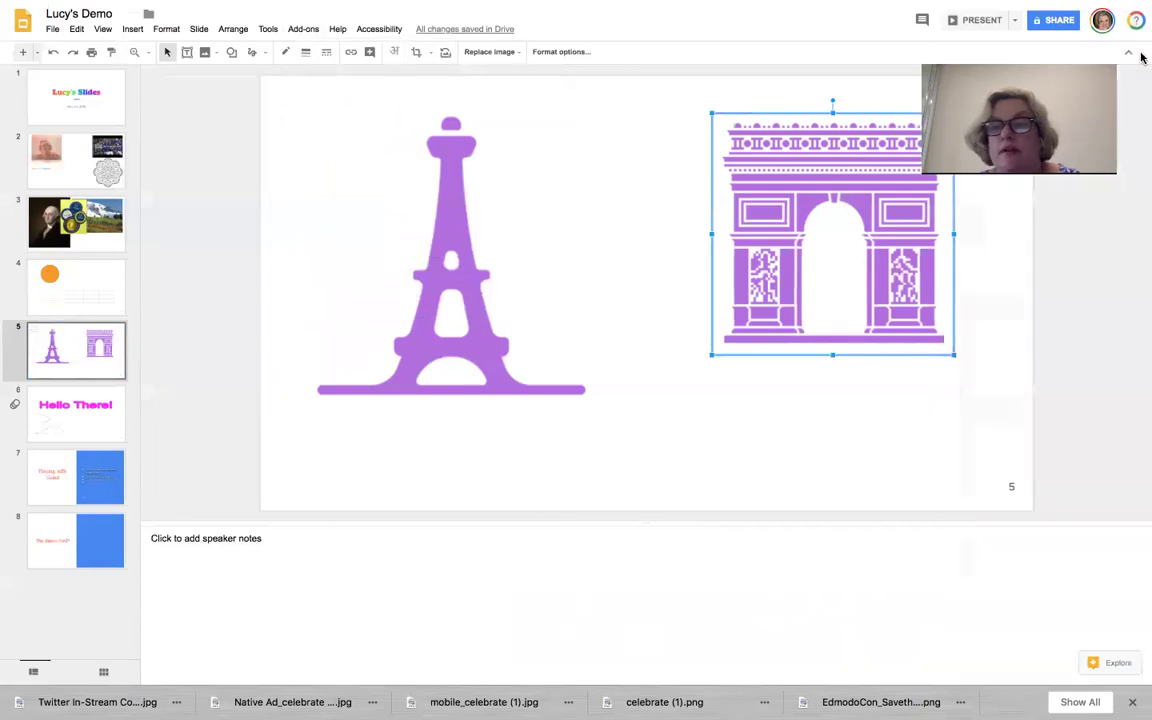
pyautogui.click(303, 31)
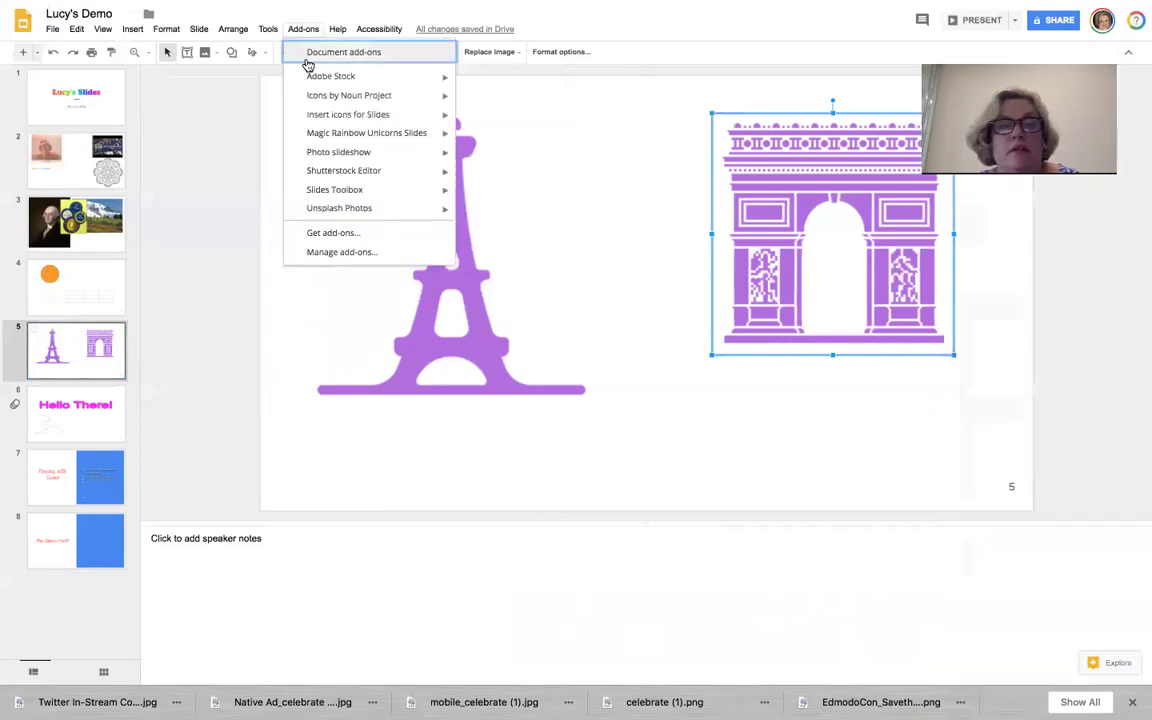
pyautogui.click(307, 53)
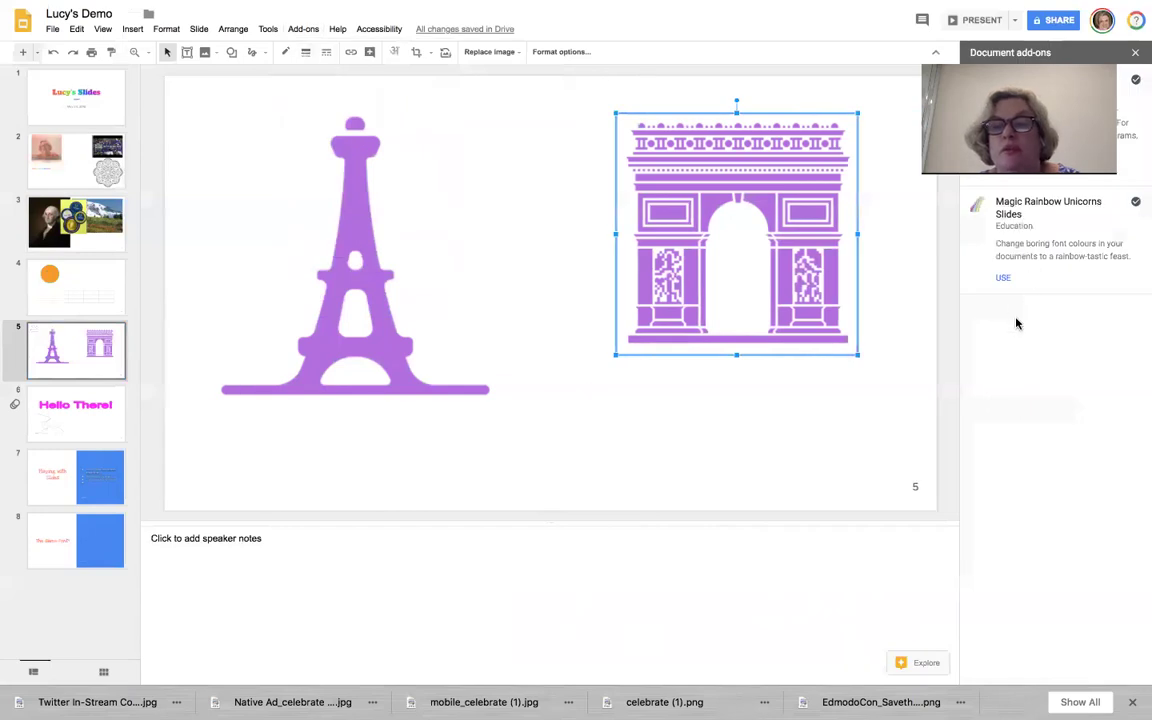
# Install the free "Flat for Slides - Music notation" add-on from the add-on store and allow it access to the Google account.
pyautogui.click(302, 30)
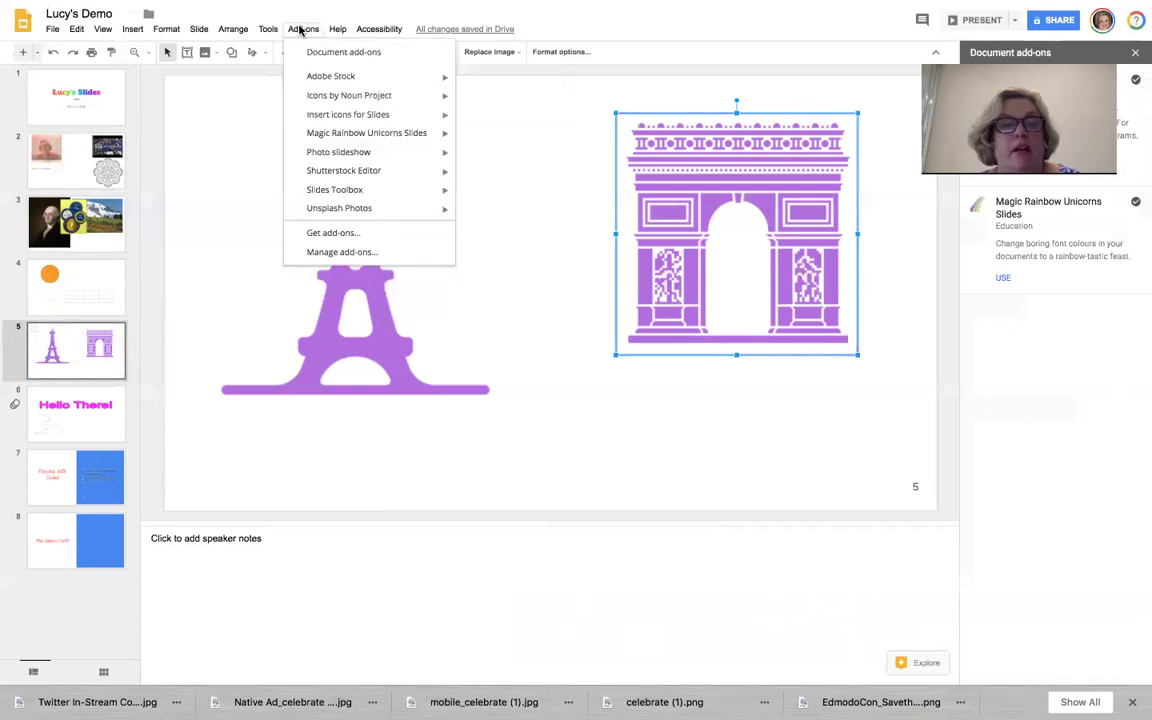
pyautogui.click(330, 235)
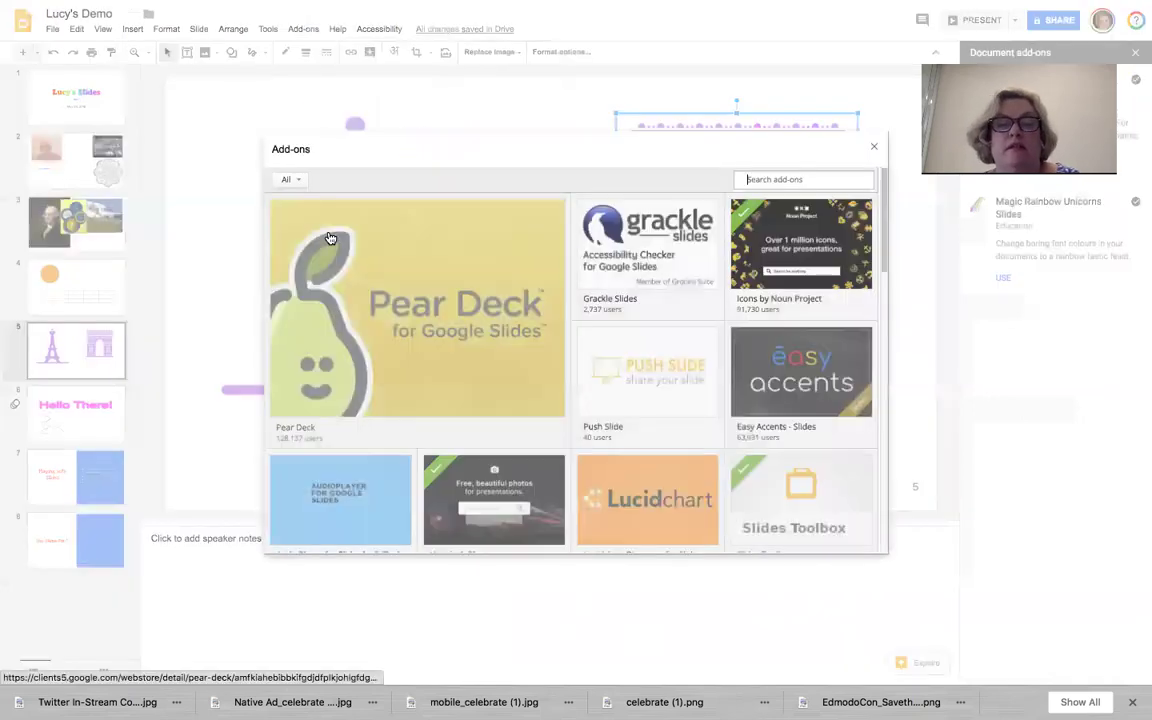
pyautogui.scroll(-1, 358, 293)
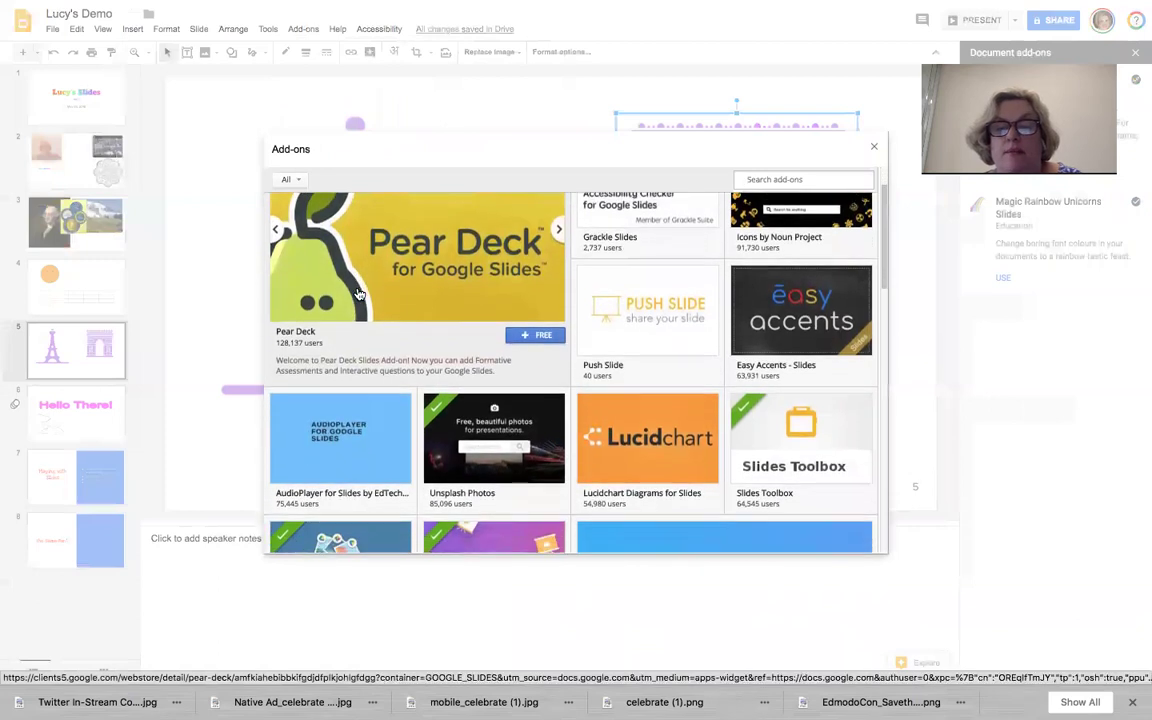
pyautogui.scroll(-1, 634, 312)
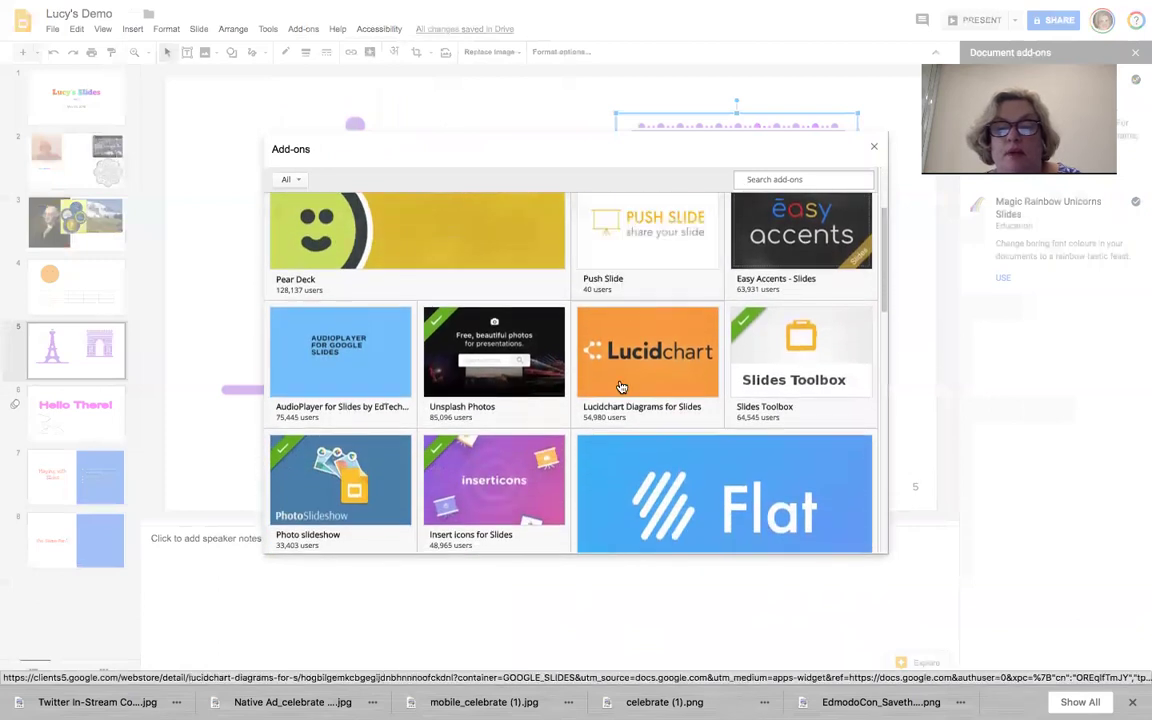
pyautogui.scroll(-1, 640, 380)
pyautogui.scroll(-1, 671, 397)
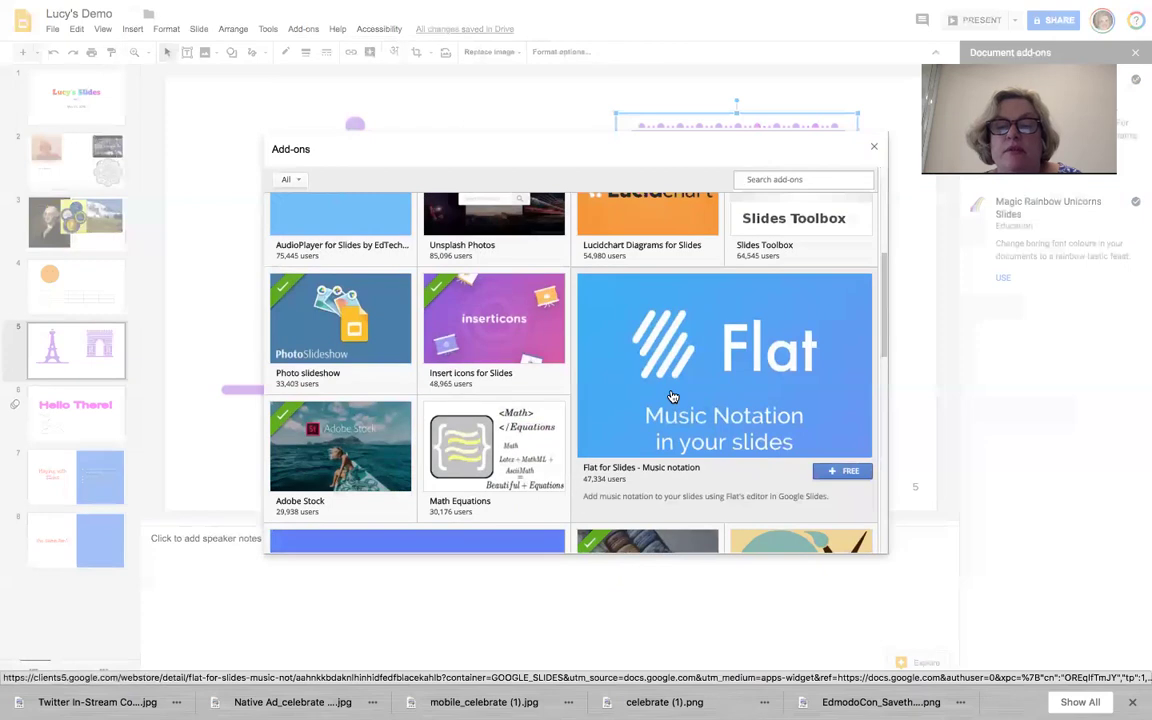
pyautogui.click(671, 396)
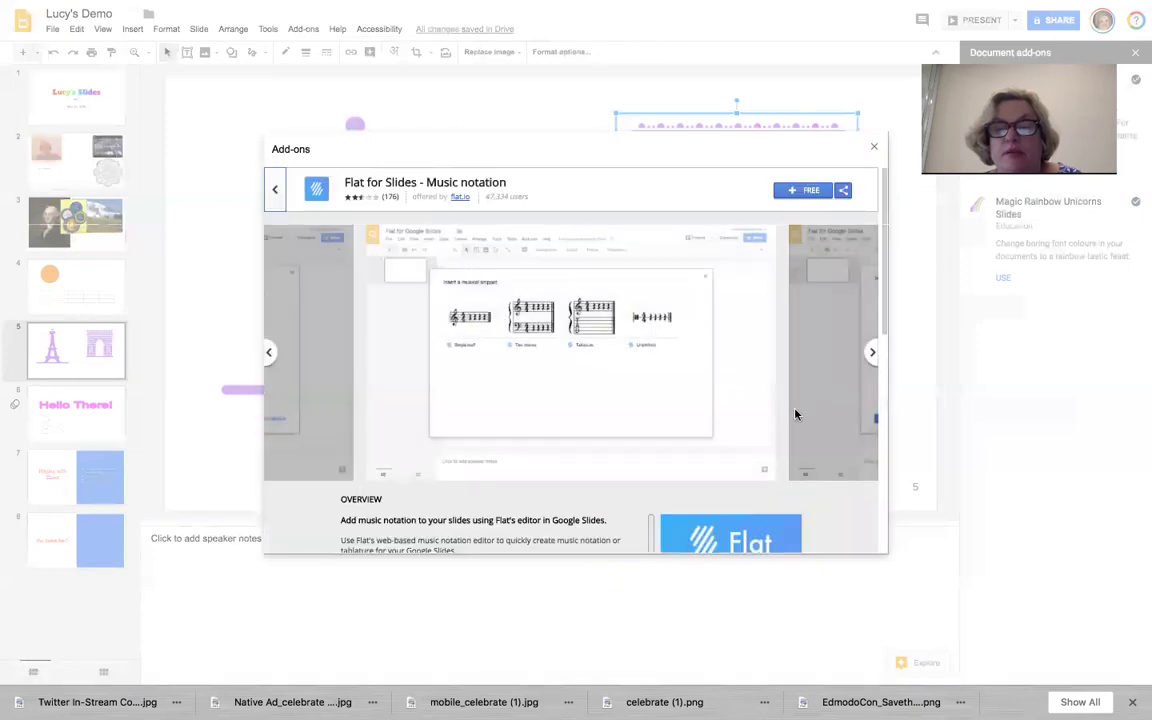
pyautogui.click(808, 192)
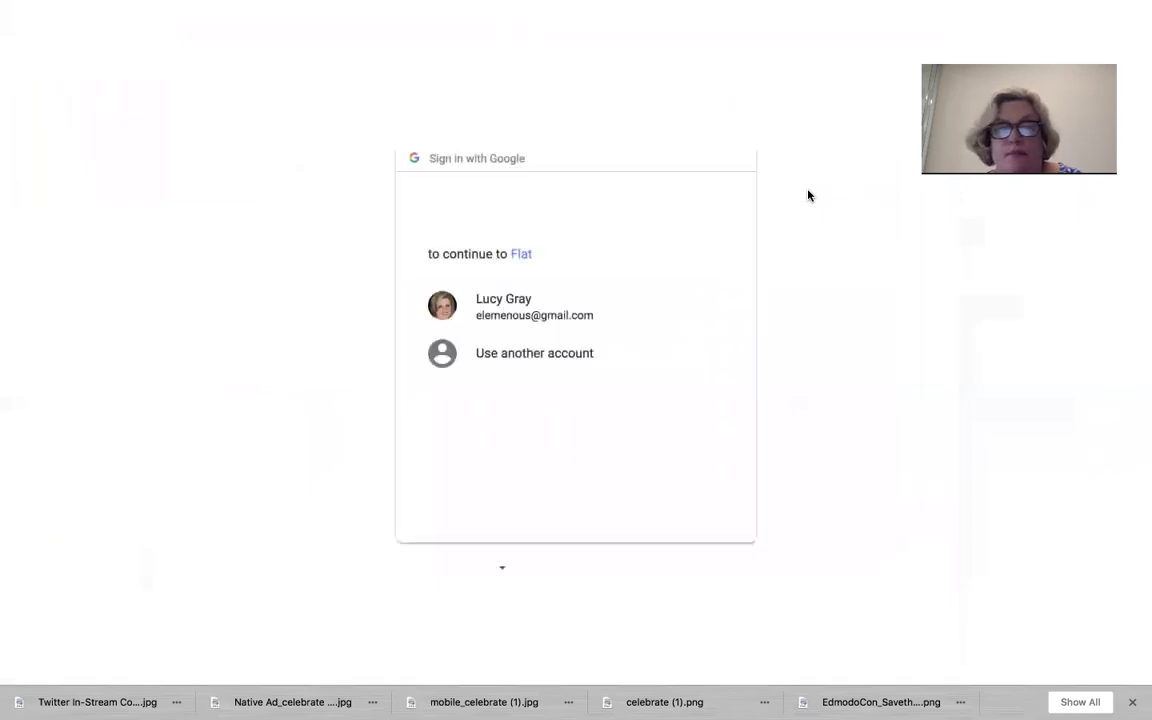
pyautogui.click(500, 311)
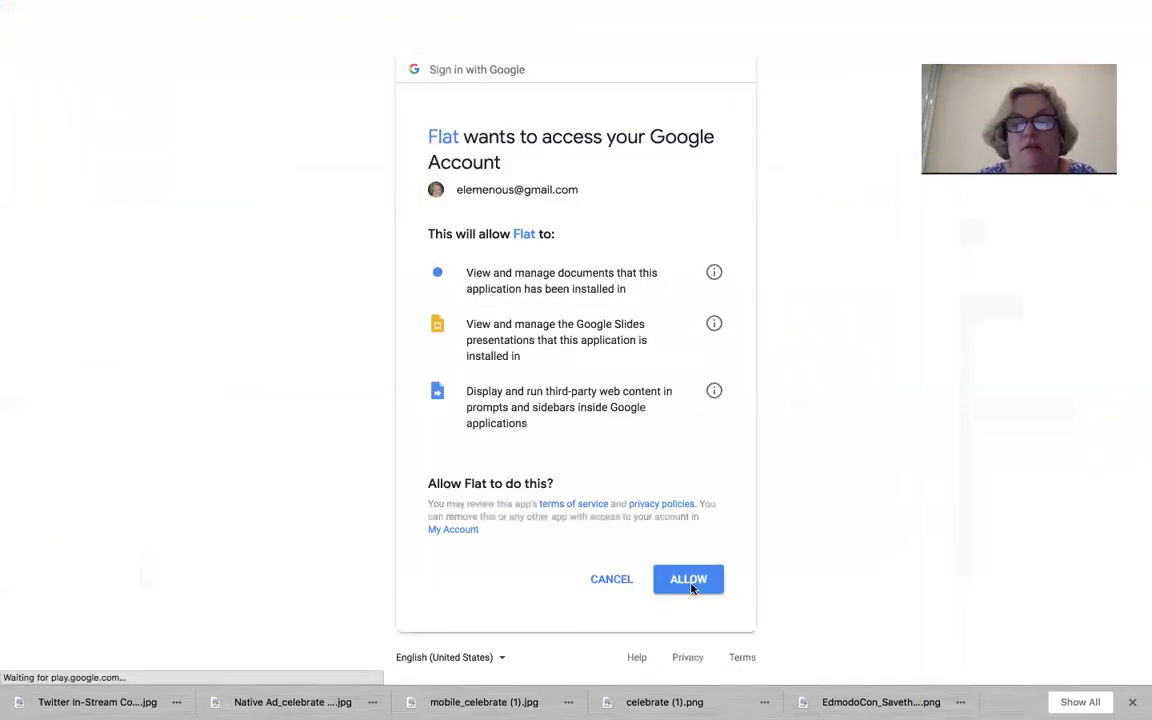
pyautogui.click(690, 584)
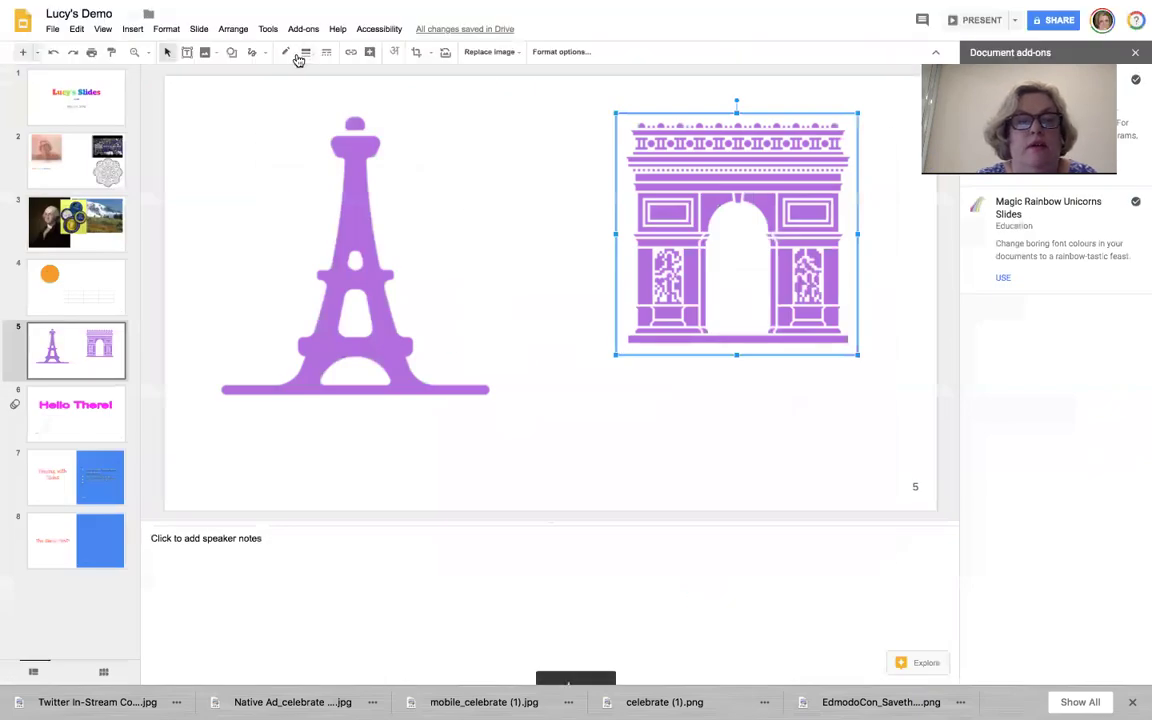
# Try to insert a musical snippet on slide 5 with the Flat for Slides add-on, and reselect slide 5.
pyautogui.click(302, 30)
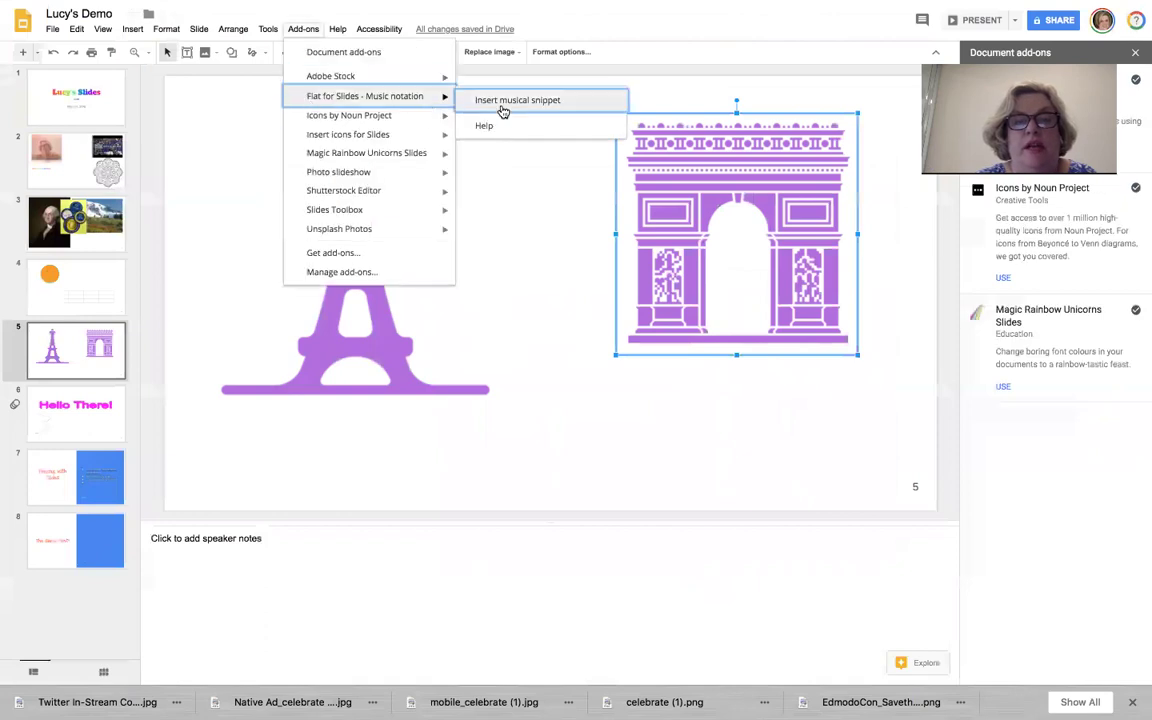
pyautogui.click(503, 101)
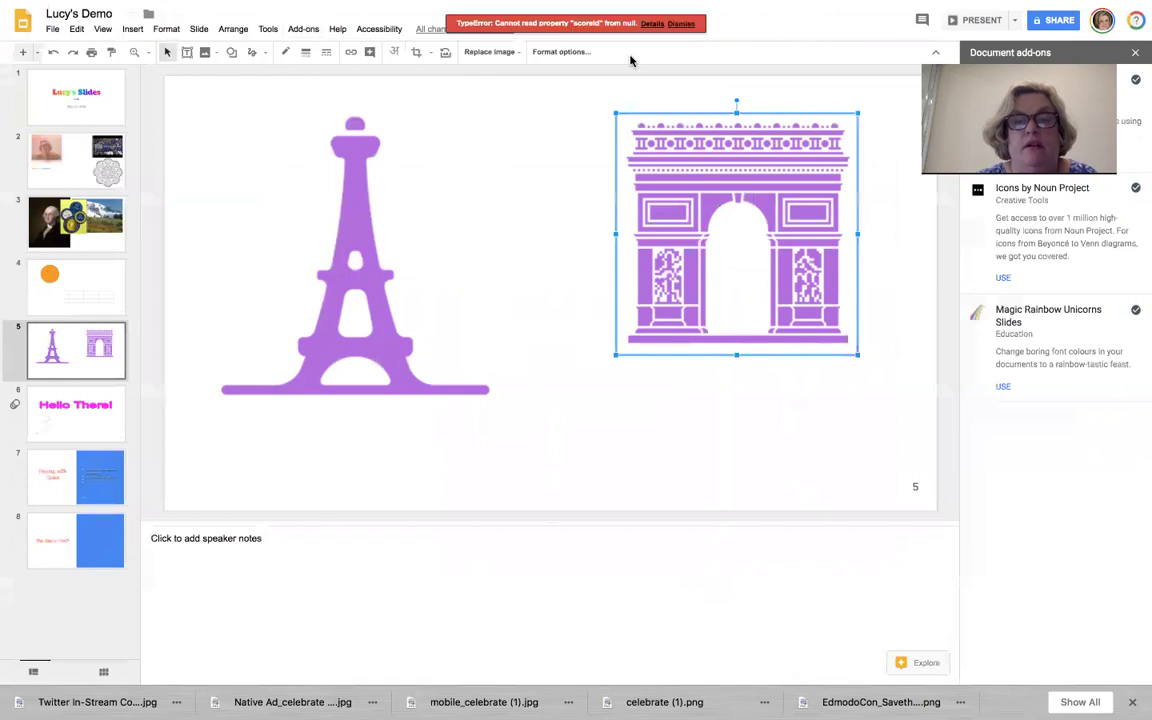
pyautogui.click(677, 25)
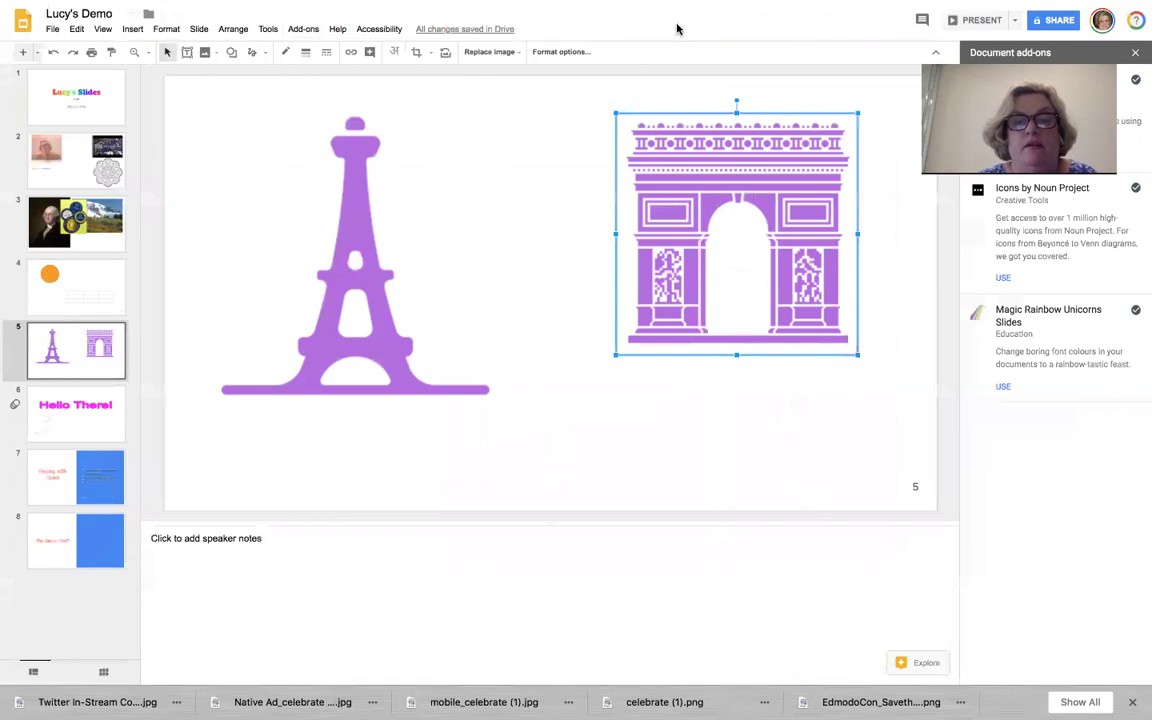
pyautogui.click(300, 29)
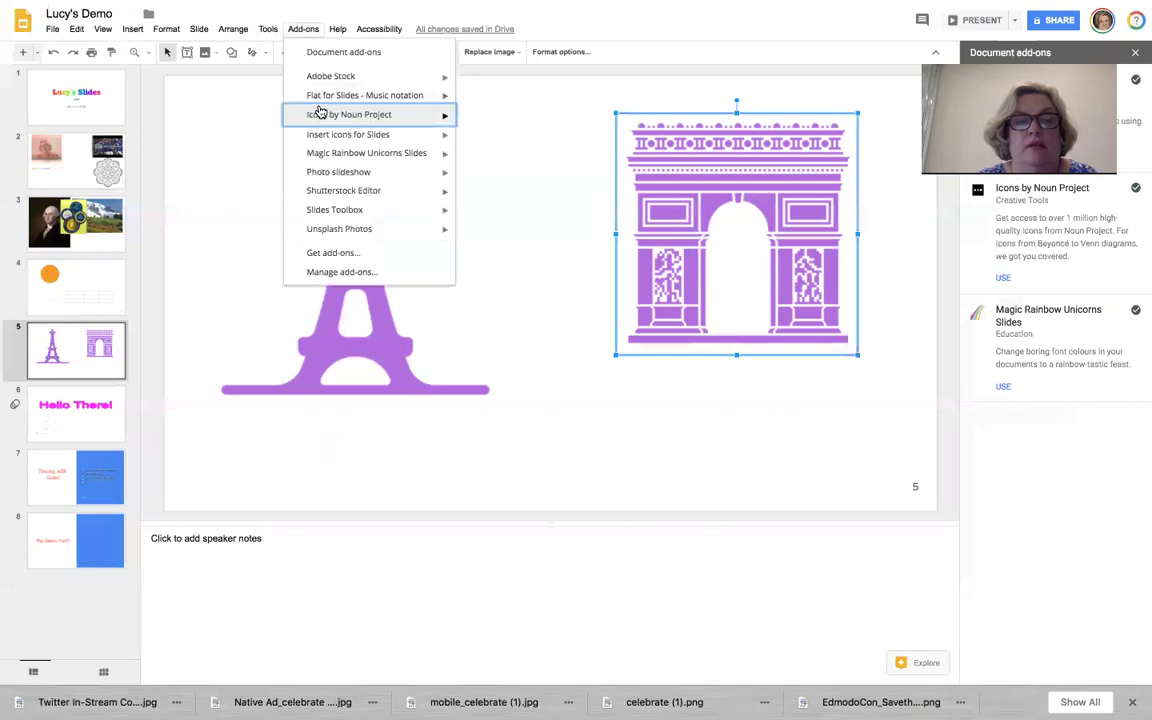
pyautogui.click(56, 322)
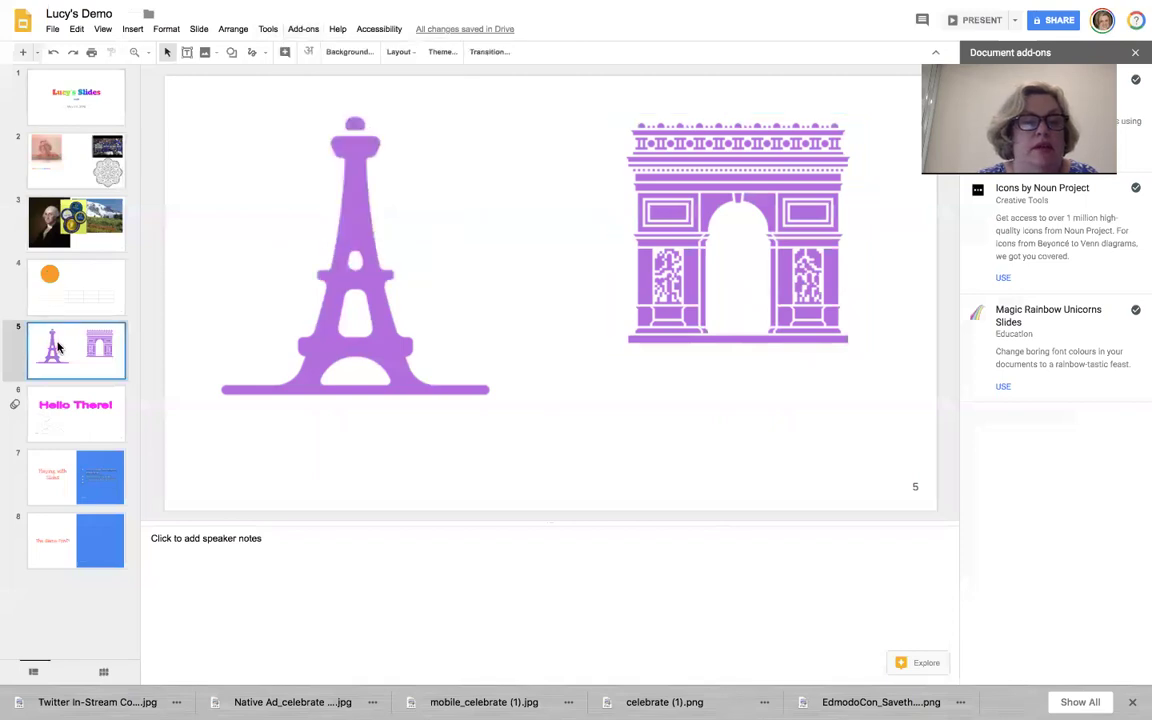
# Add a blank slide after slide 5 and start a single-staff musical snippet with the Flat for Slides add-on.
pyautogui.click(23, 53)
pyautogui.click(297, 29)
pyautogui.moveTo(319, 114)
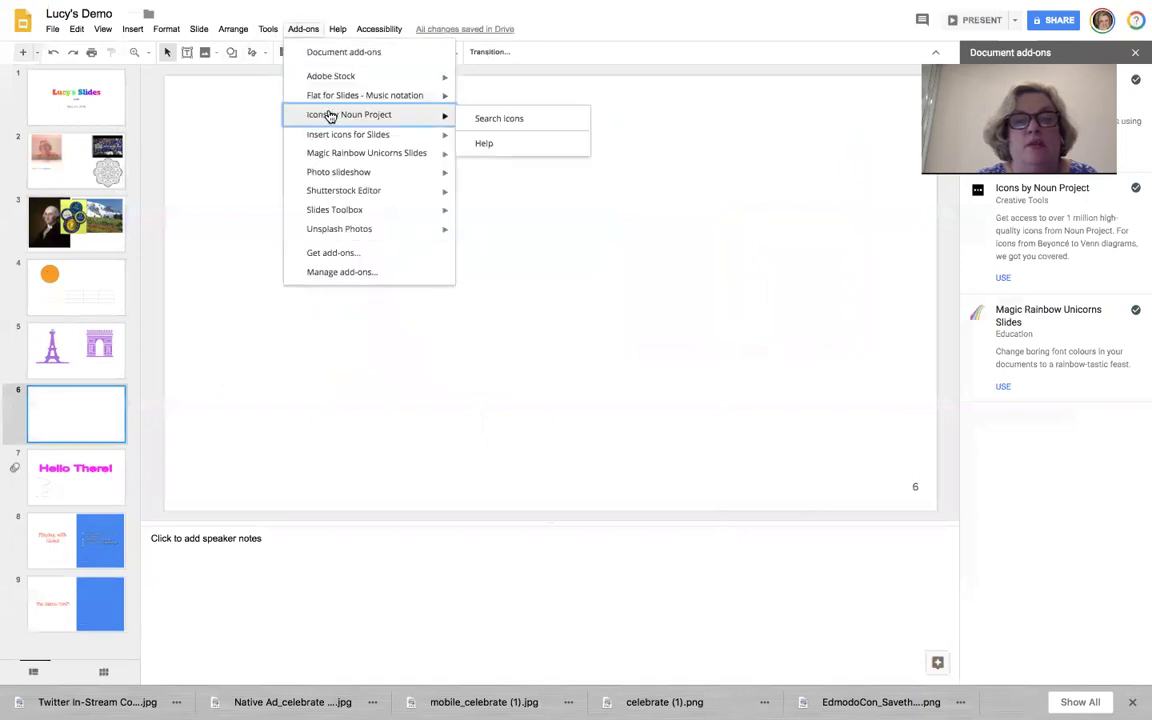
pyautogui.click(481, 104)
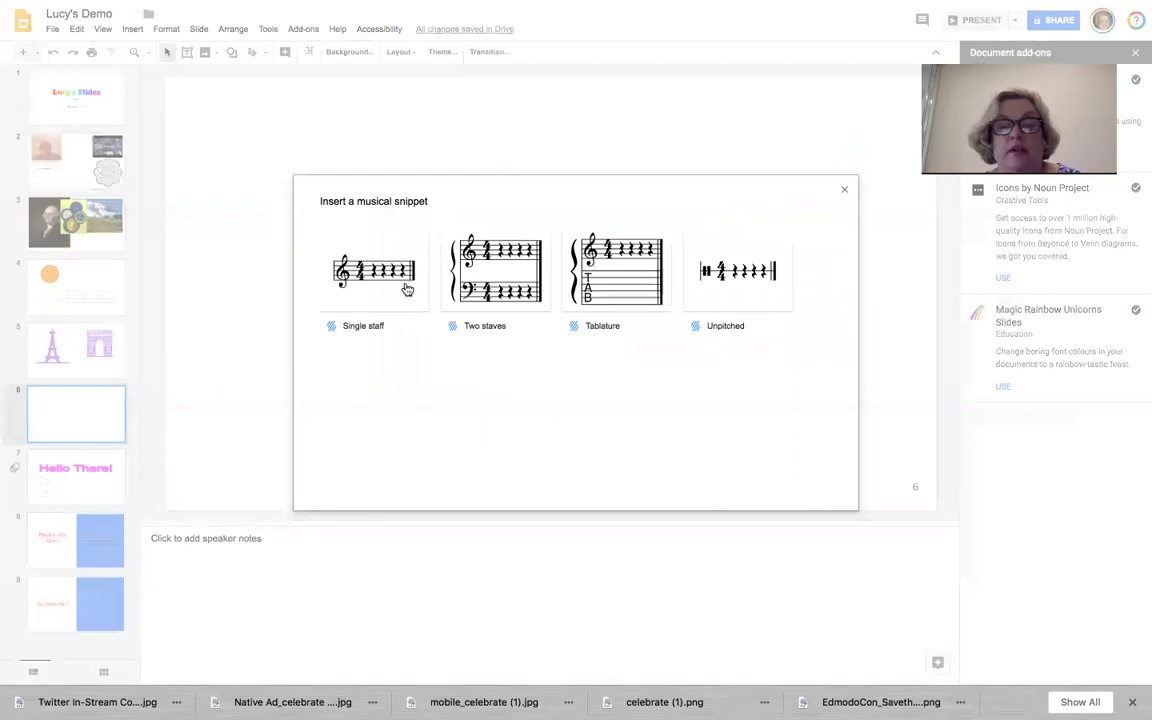
pyautogui.click(378, 267)
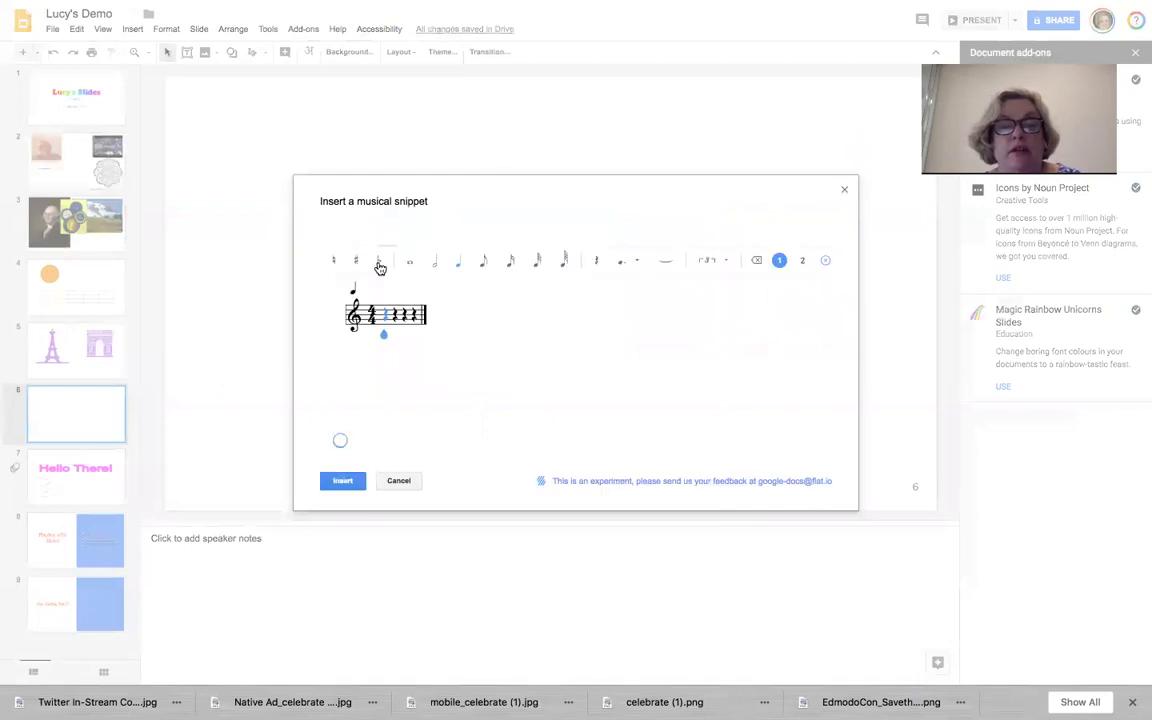
# Enter a quarter note and a sixteenth rest in voice 1, a half rest in voice 2, and insert the snippet on slide 6.
pyautogui.click(377, 317)
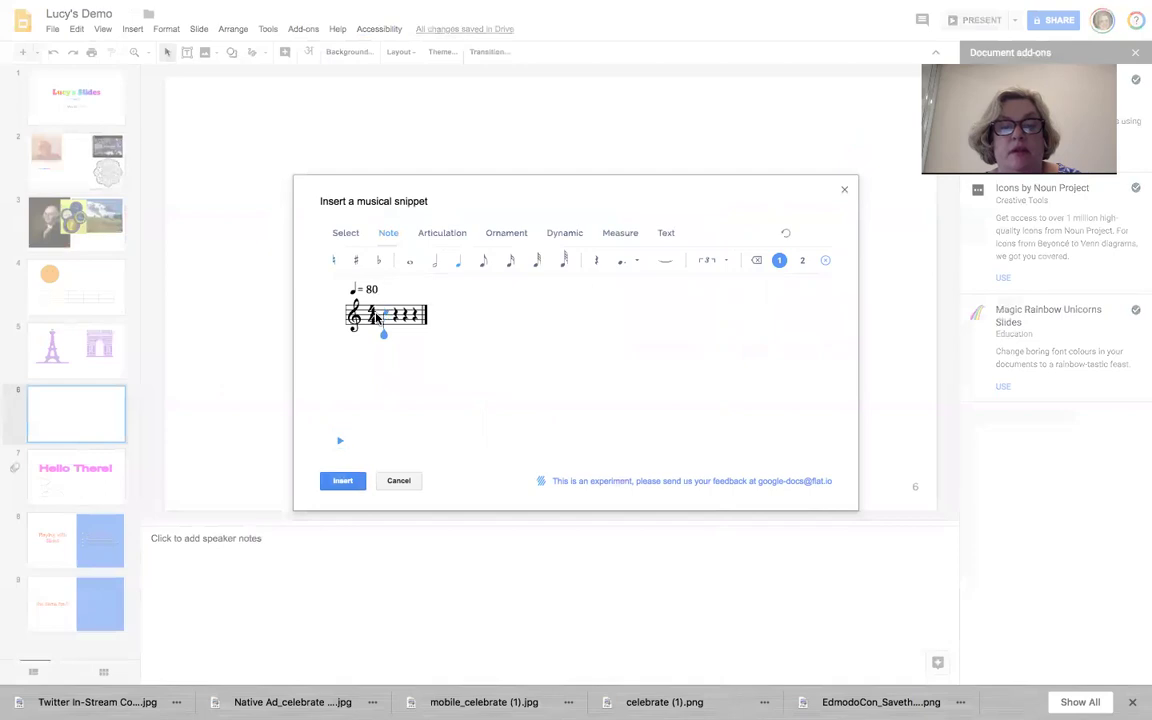
pyautogui.click(393, 316)
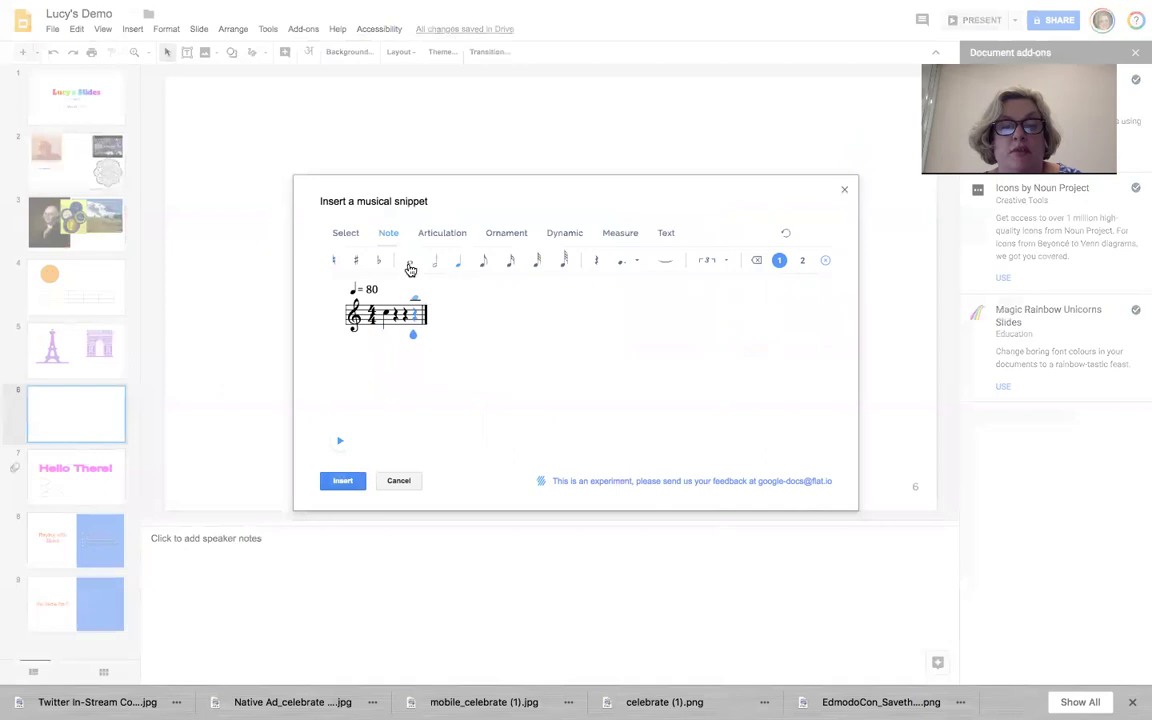
pyautogui.click(497, 264)
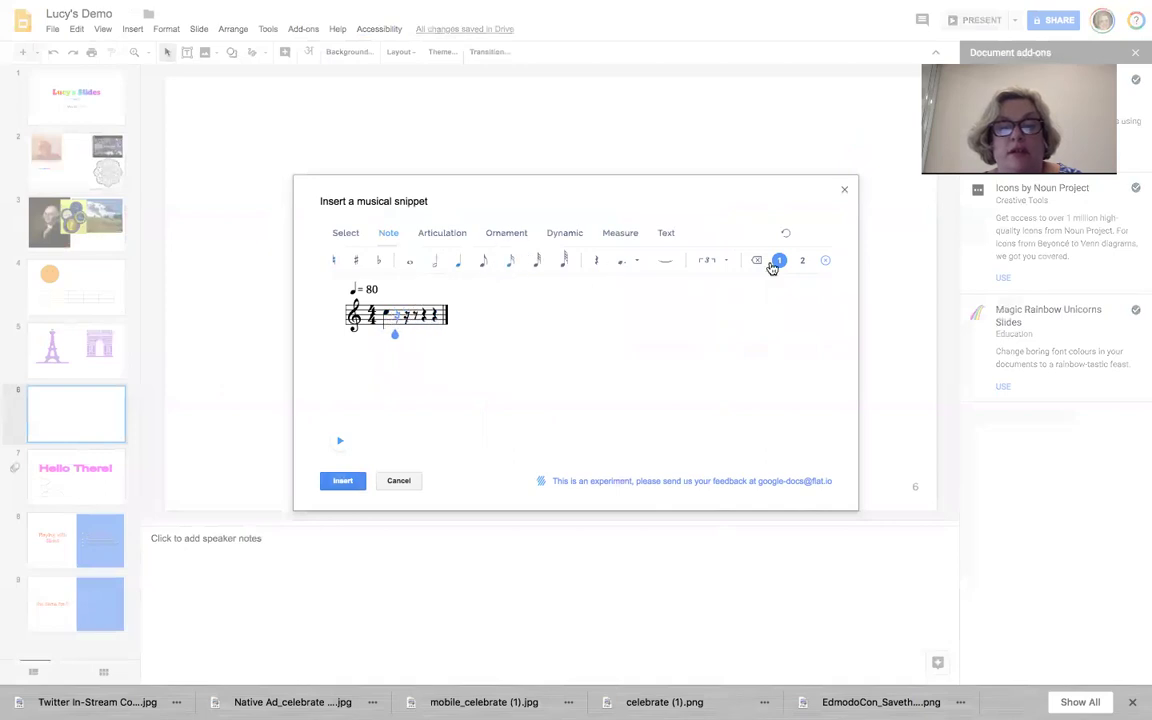
pyautogui.click(803, 262)
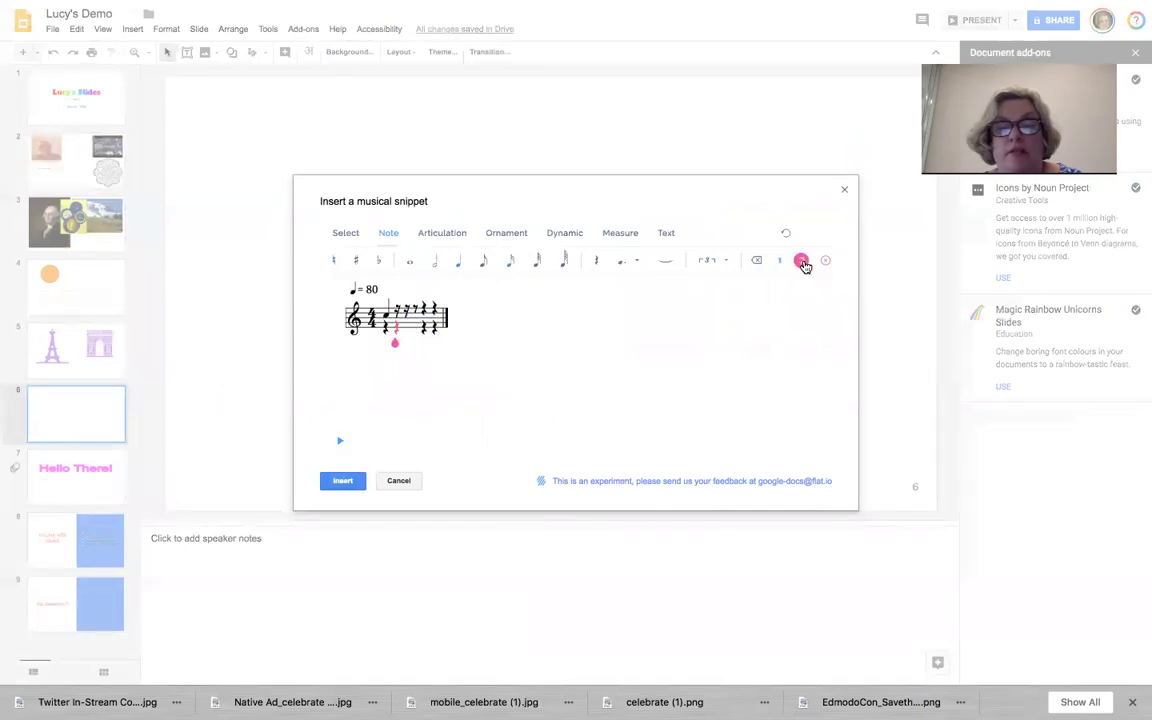
pyautogui.click(443, 265)
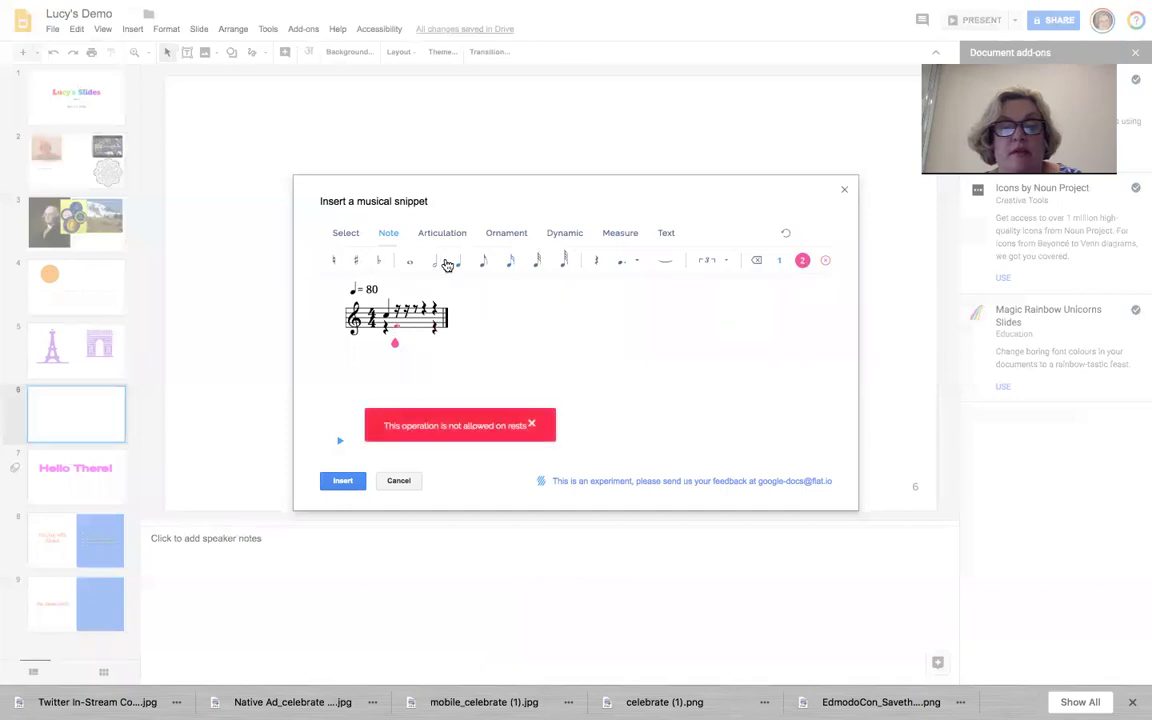
pyautogui.click(539, 266)
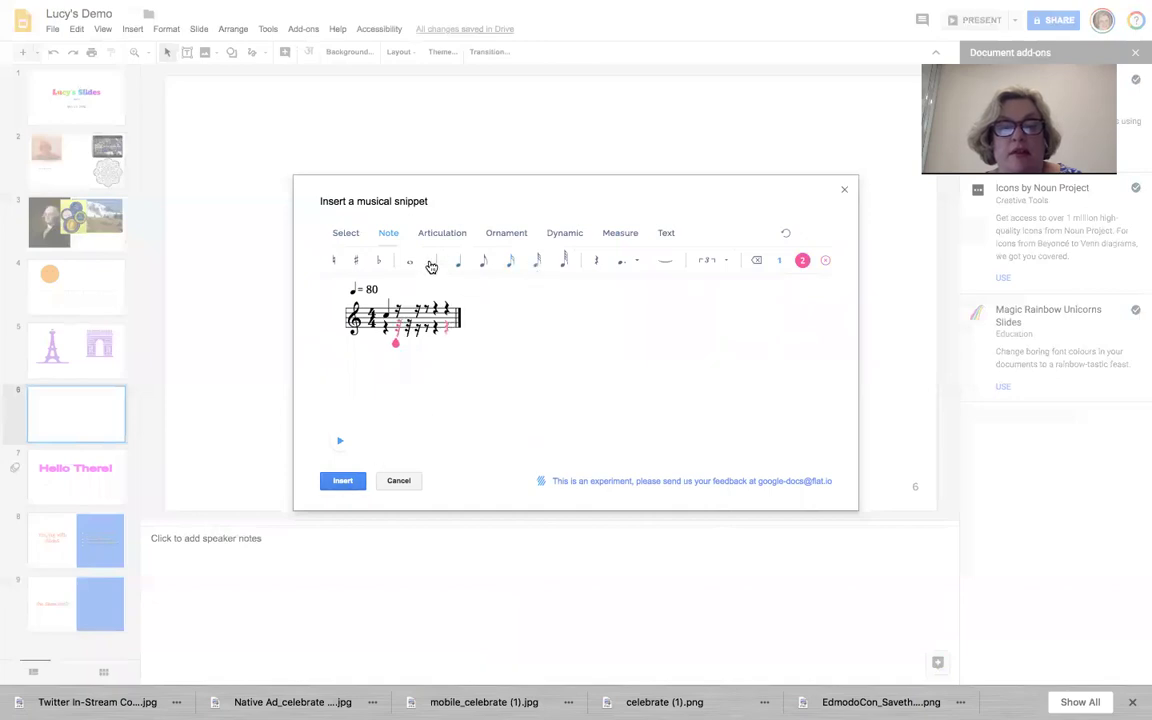
pyautogui.click(431, 266)
pyautogui.click(346, 482)
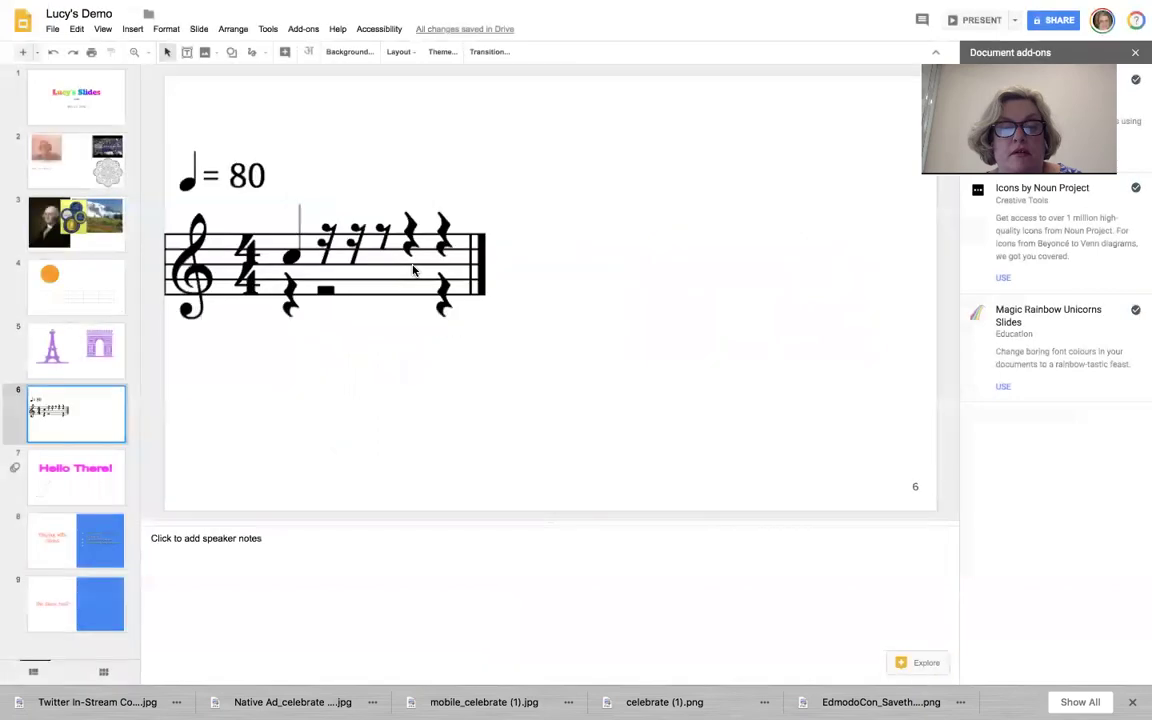
# Move the music snippet inward from the left edge of slide 6 and close the list of document add-ons.
pyautogui.moveTo(395, 251); pyautogui.dragTo(464, 262)
pyautogui.click(575, 407)
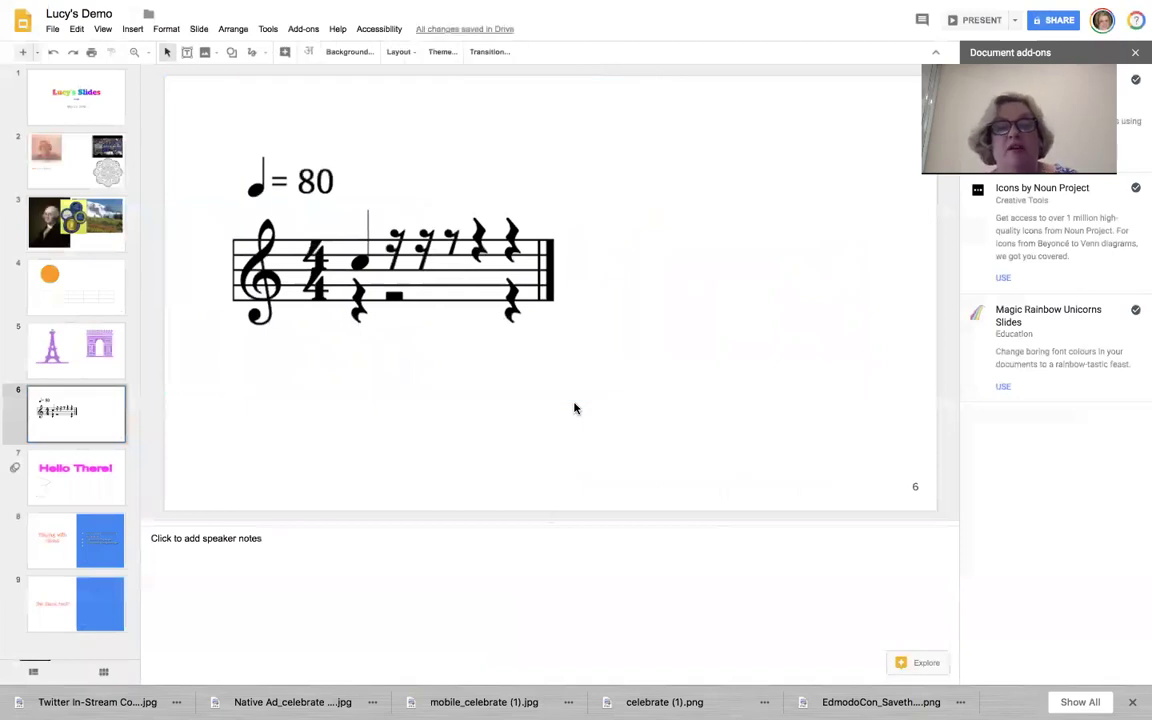
pyautogui.click(1134, 54)
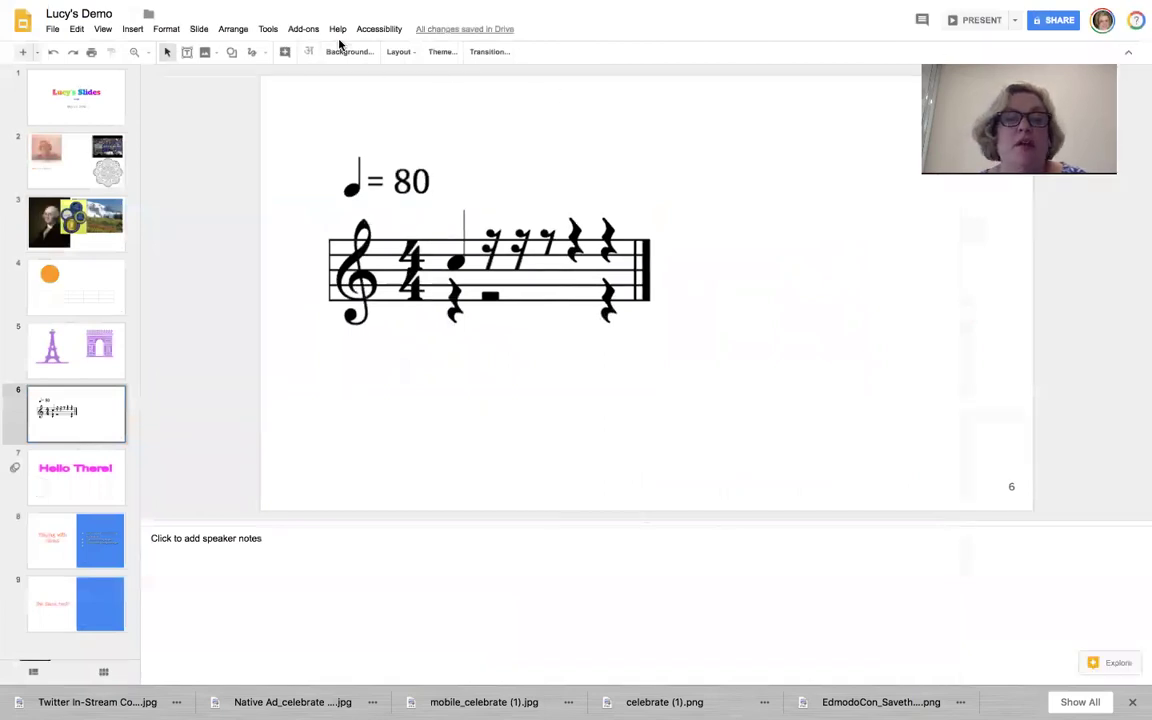
# Filter the add-on store by Education, review the Magic Make Copies, AudioPlayer and Pear Deck descriptions, and close the store.
pyautogui.click(301, 29)
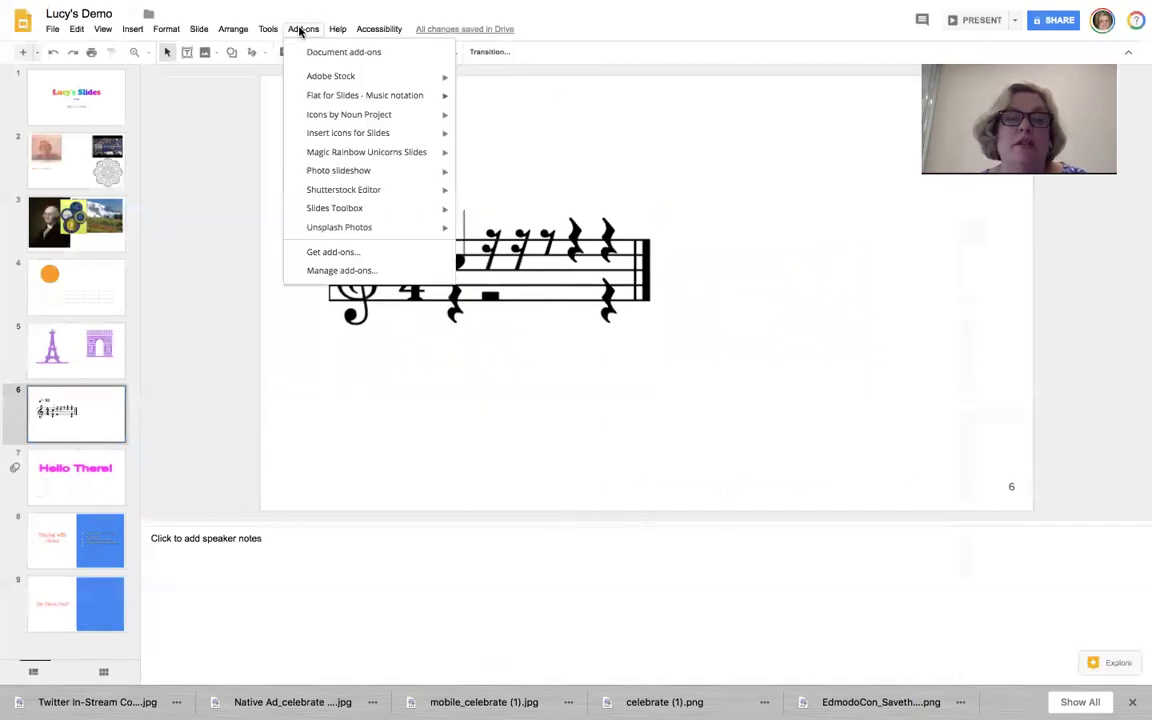
pyautogui.click(318, 256)
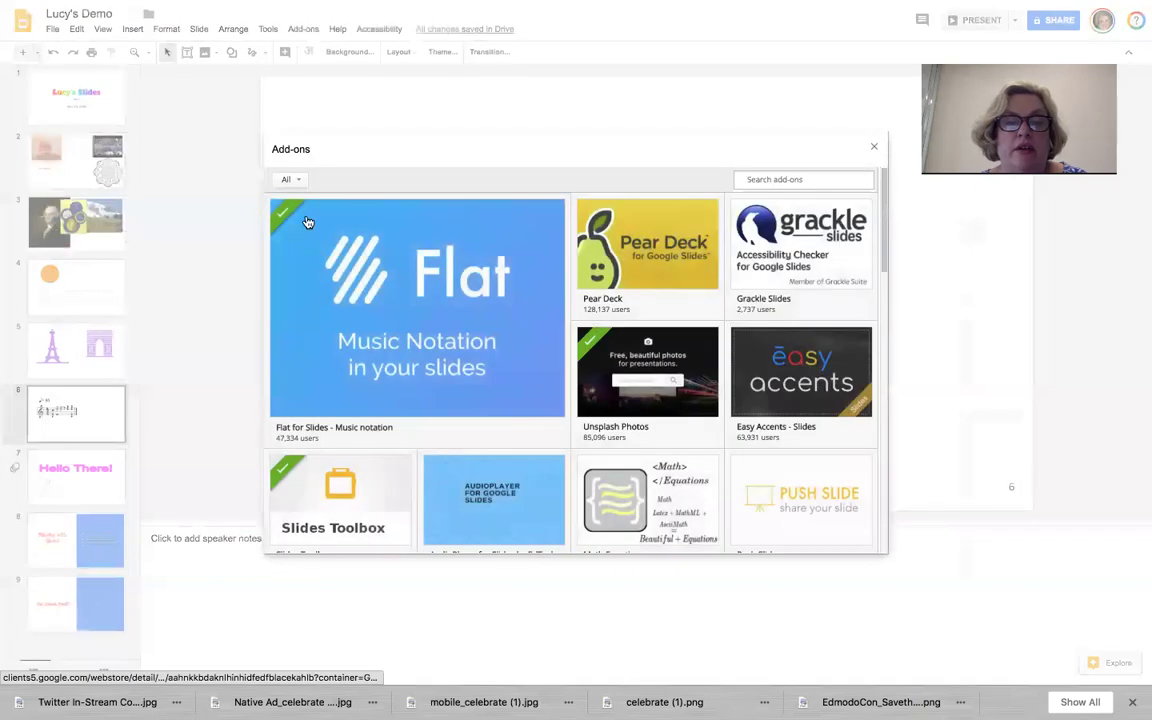
pyautogui.click(294, 181)
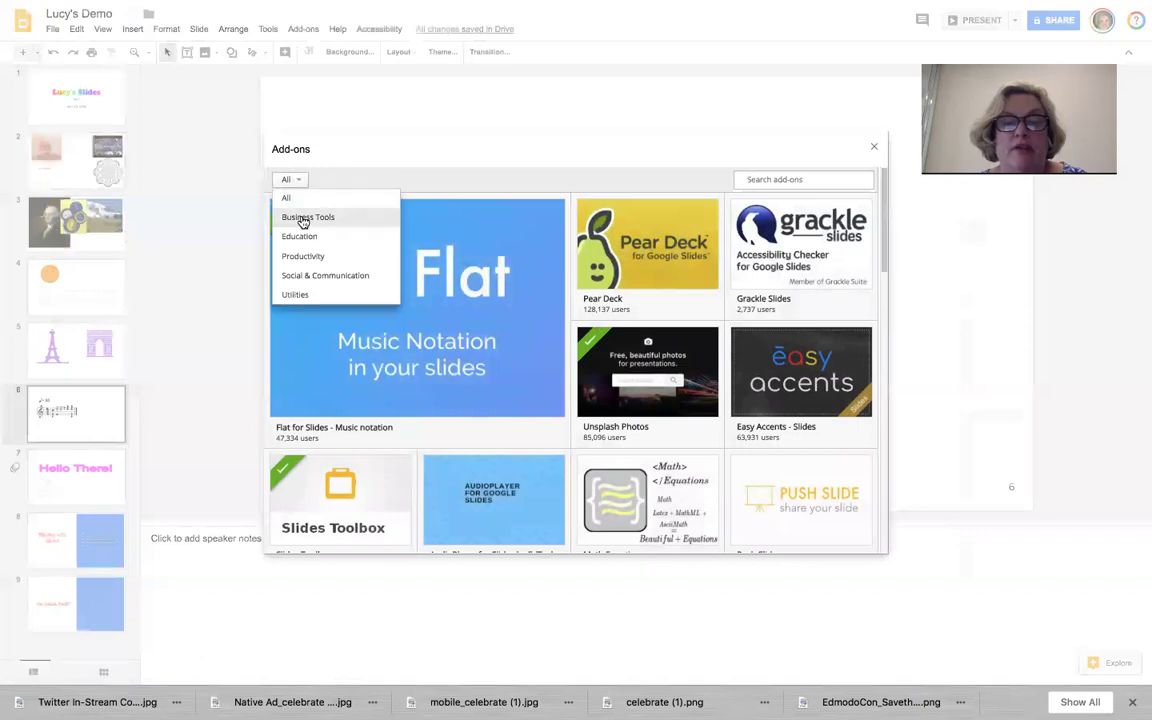
pyautogui.click(288, 181)
pyautogui.click(288, 181)
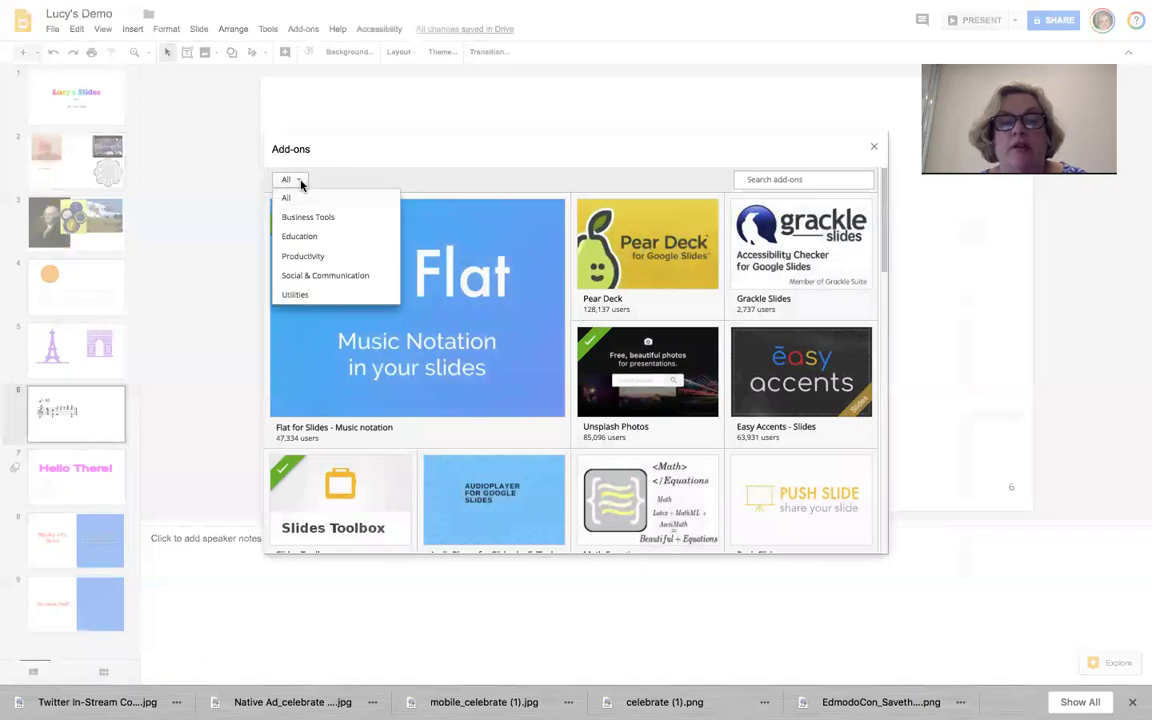
pyautogui.click(303, 236)
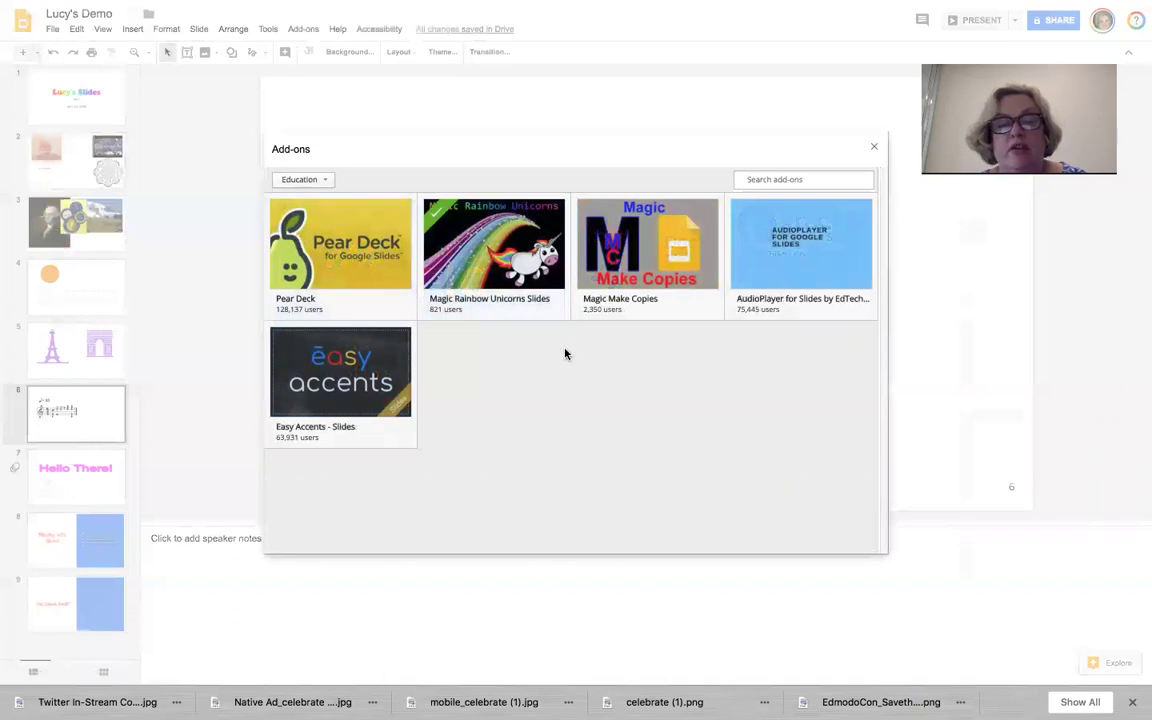
pyautogui.moveTo(320, 404)
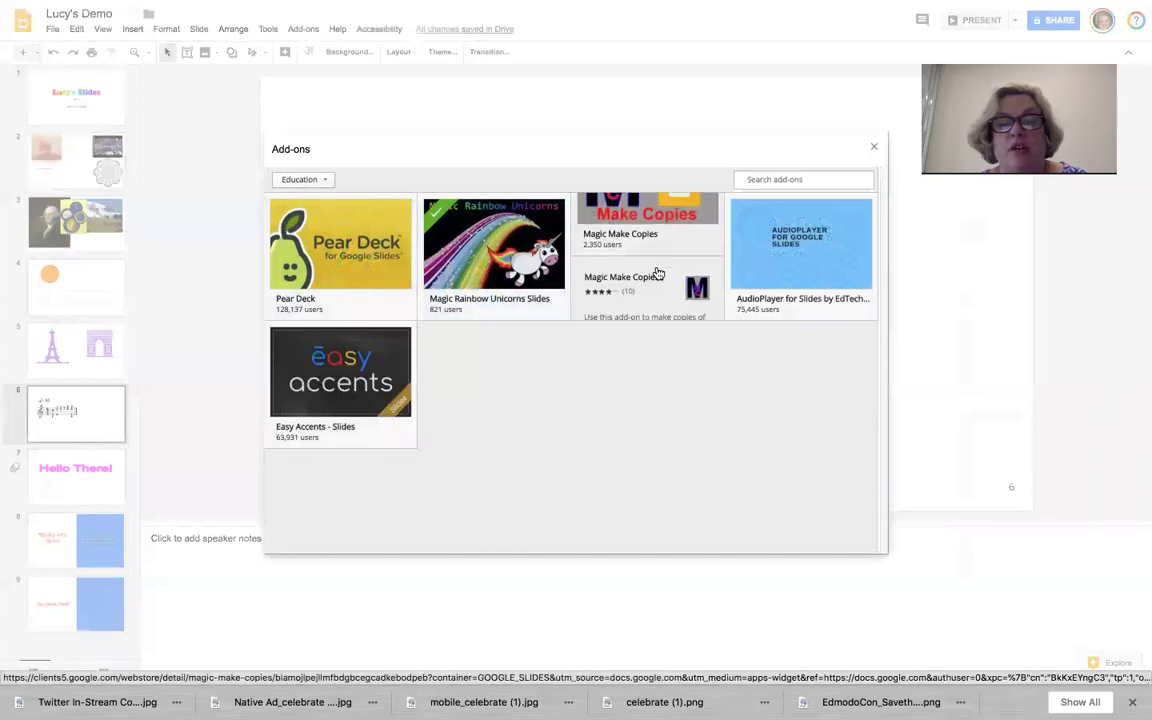
pyautogui.moveTo(650, 265)
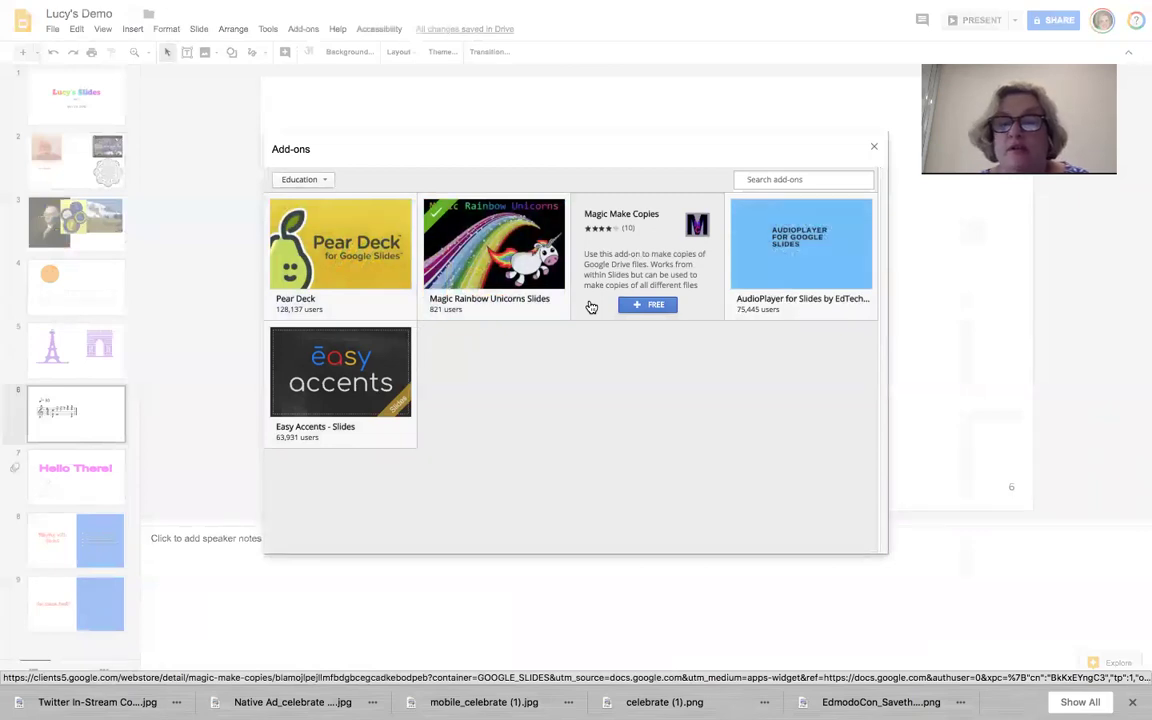
pyautogui.moveTo(784, 257)
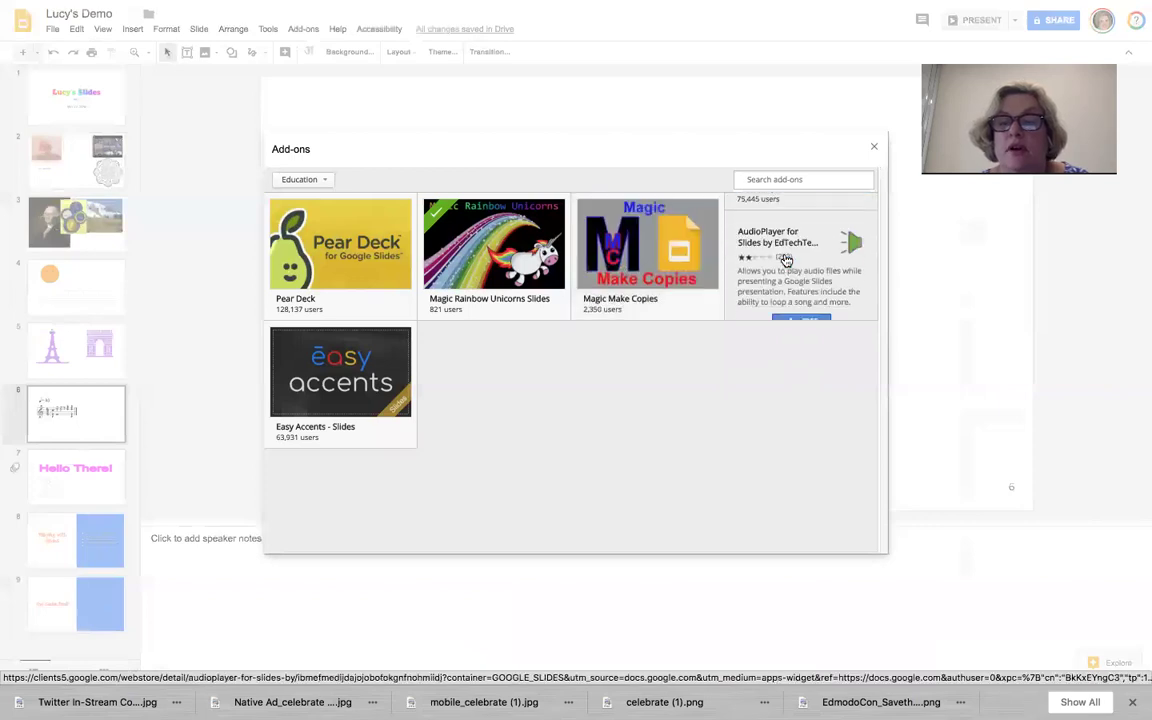
pyautogui.moveTo(303, 267)
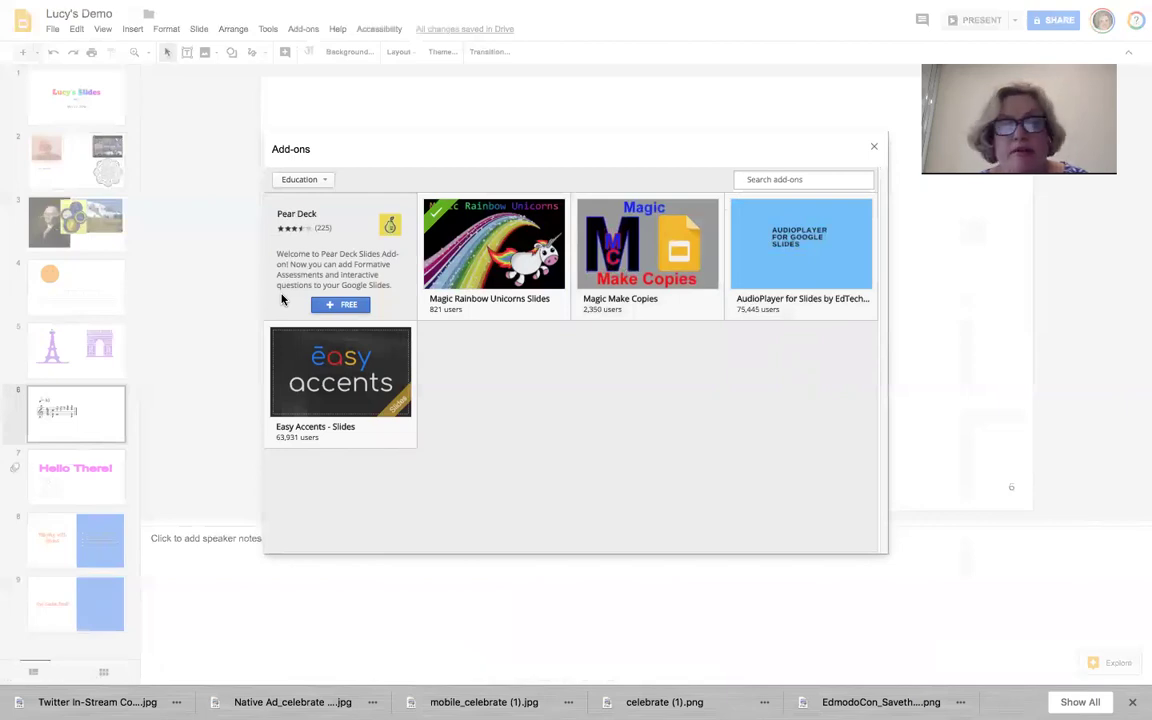
pyautogui.click(874, 150)
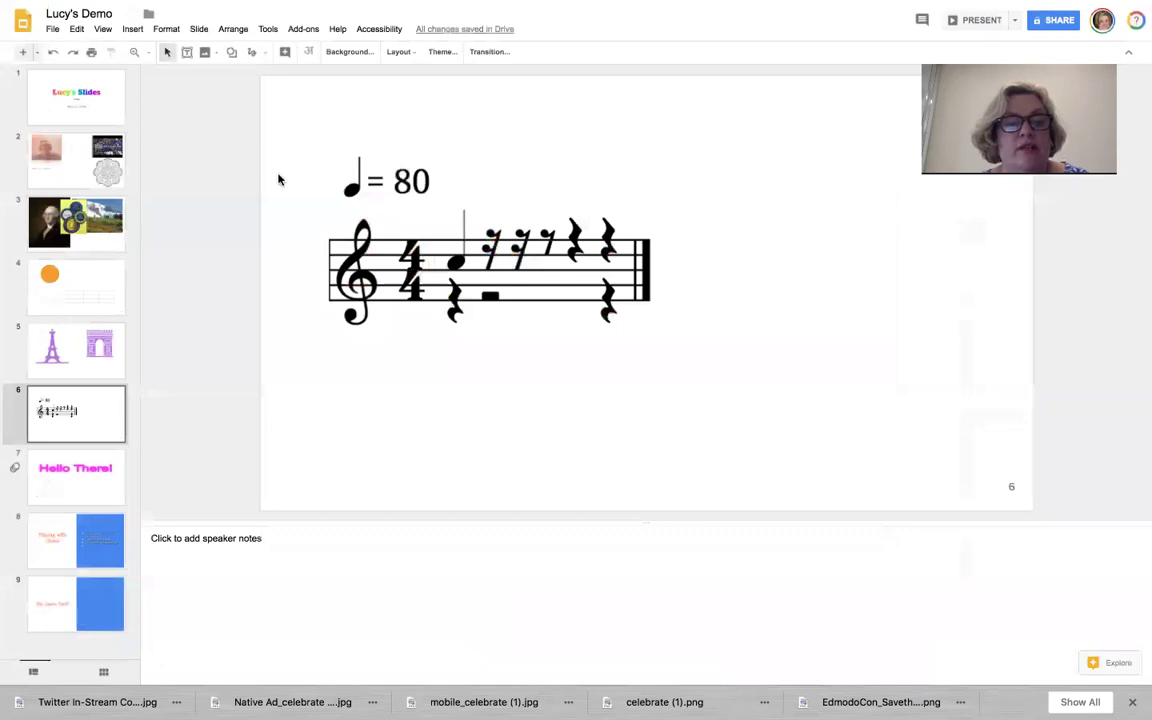
# Examine the installed add-ons, the help options and the accessibility commands for speech, comments, misspelling and formatting.
pyautogui.click(309, 29)
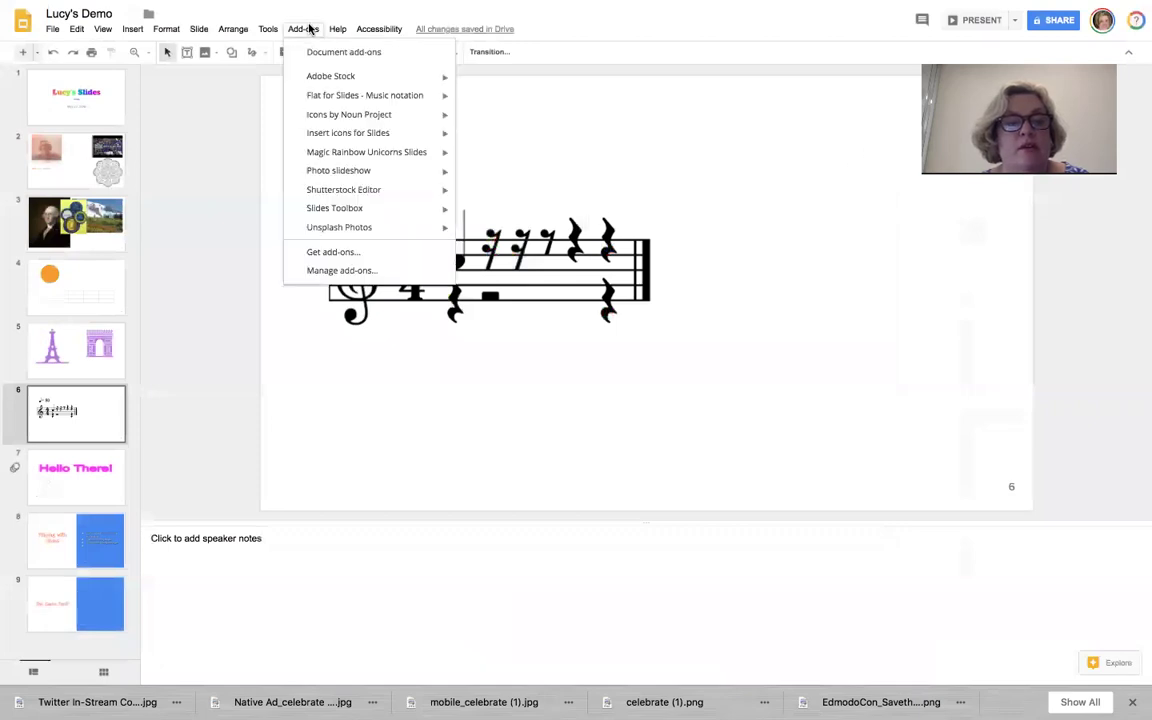
pyautogui.moveTo(340, 28)
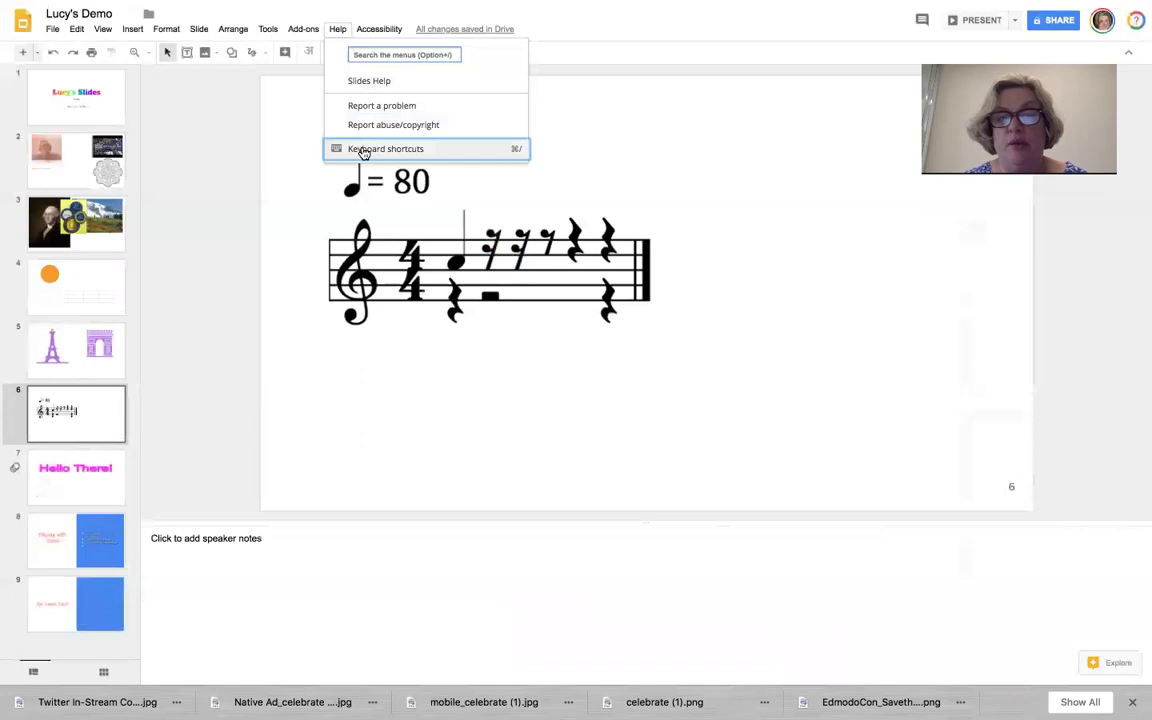
pyautogui.moveTo(382, 33)
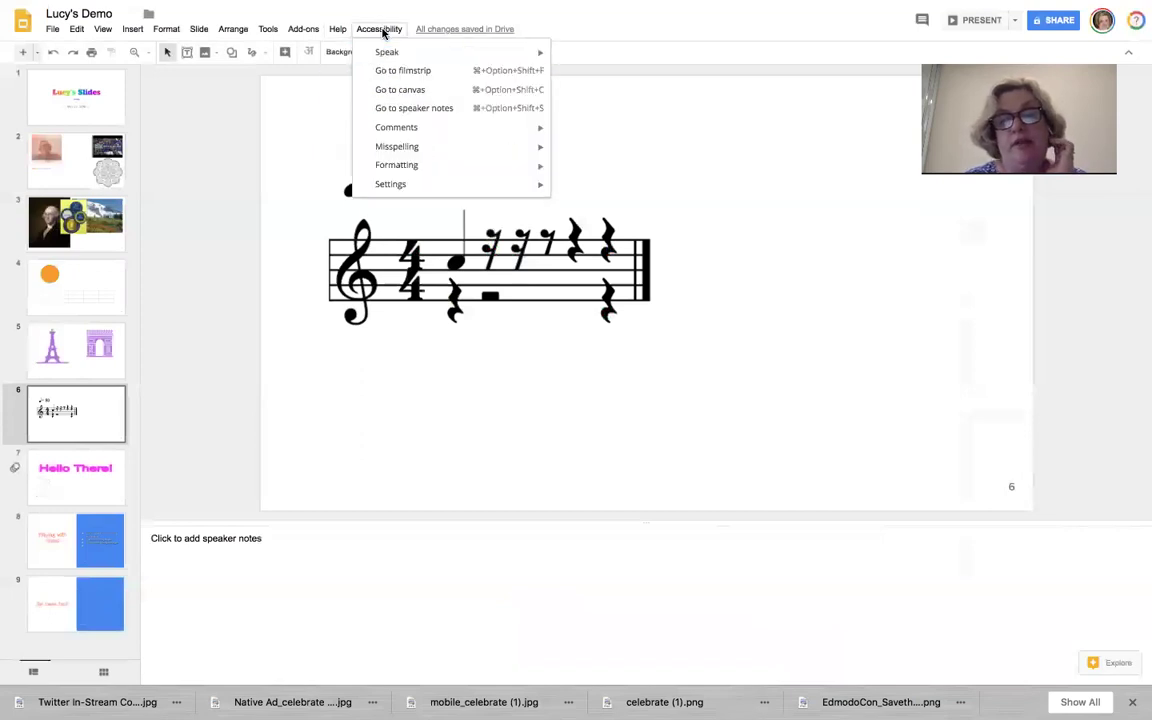
pyautogui.moveTo(398, 184)
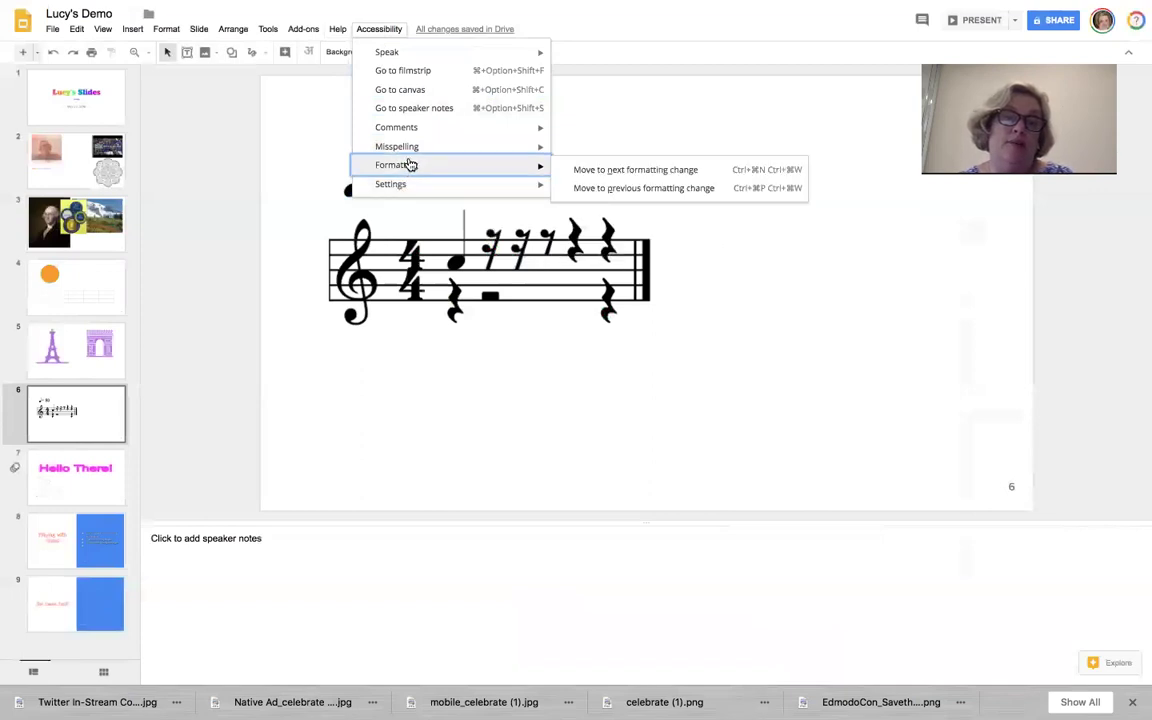
pyautogui.moveTo(416, 141)
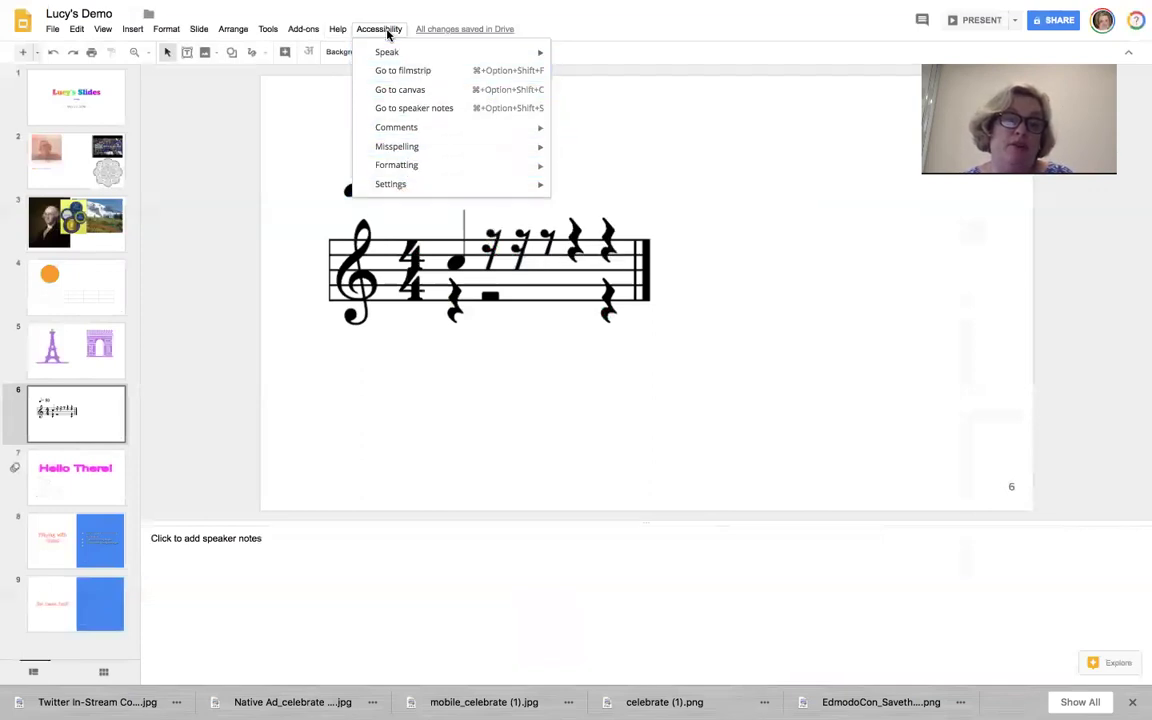
# Select all the bulleted text on slide 8, have the selection spoken aloud, and deselect the text.
pyautogui.click(86, 392)
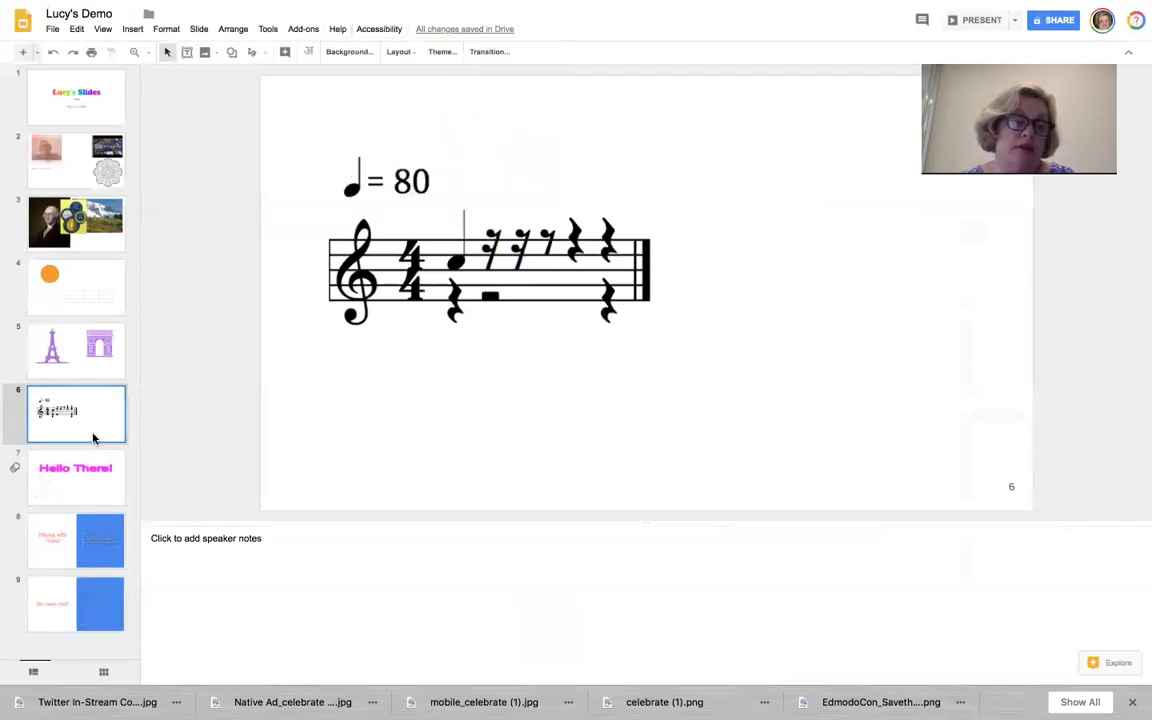
pyautogui.click(55, 530)
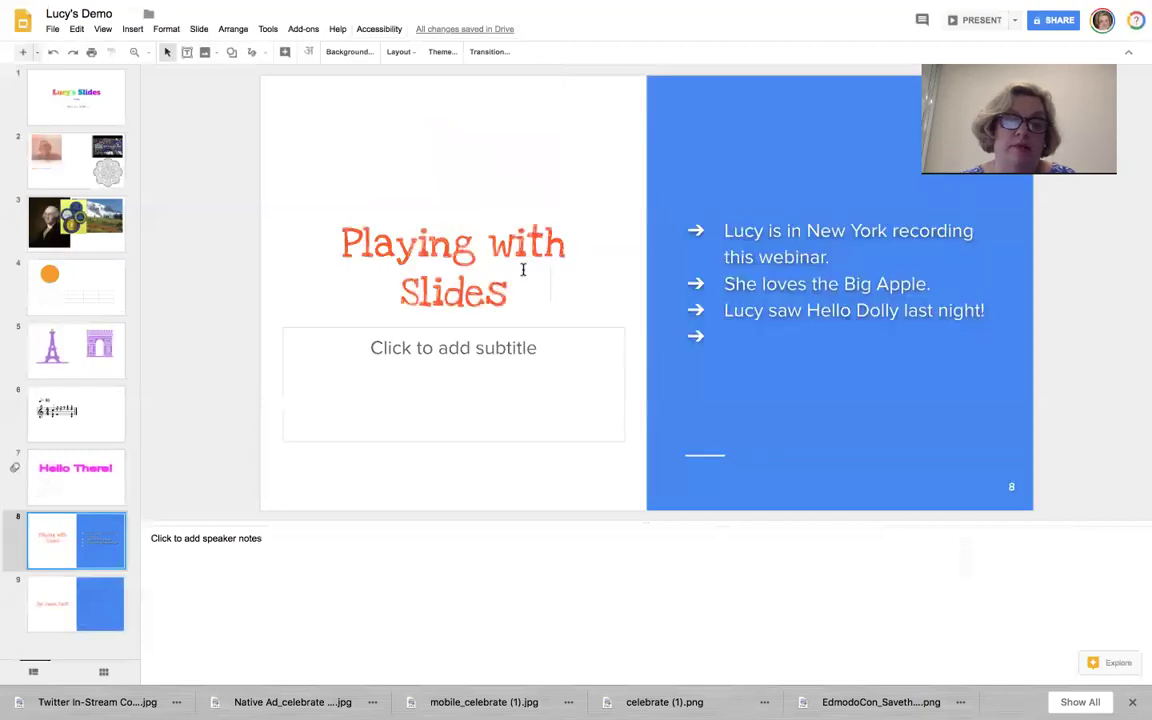
pyautogui.click(462, 272)
pyautogui.click(747, 229)
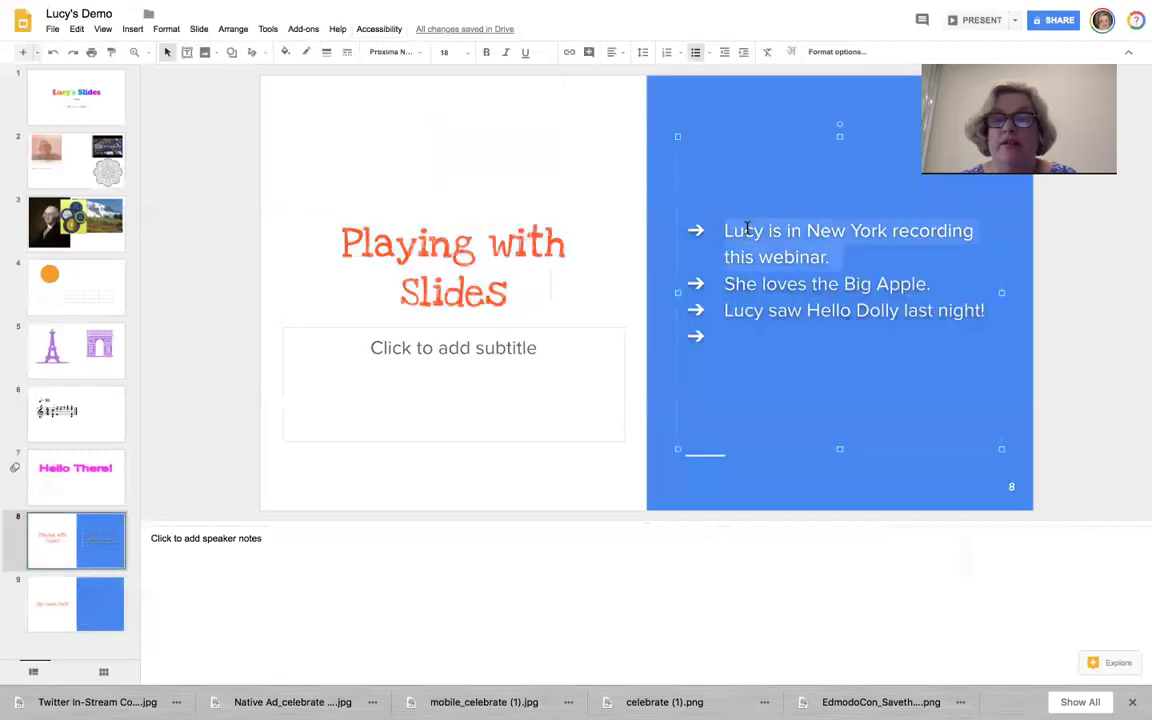
pyautogui.hotkey('ctrl', 'a')
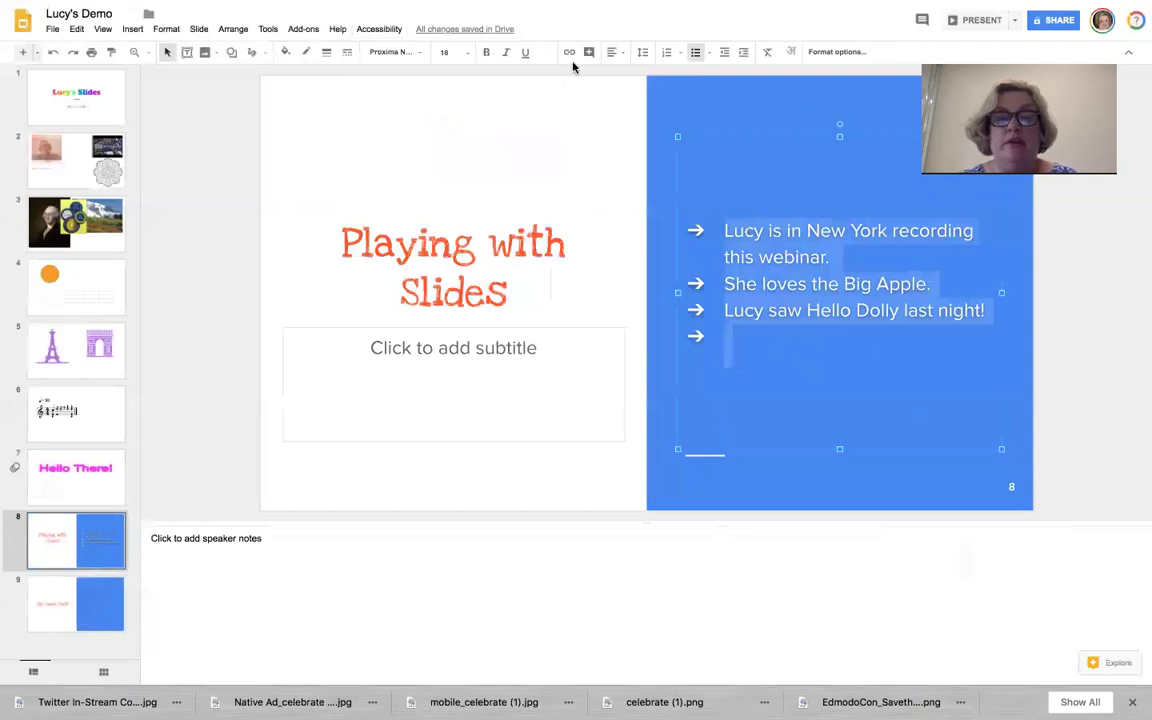
pyautogui.click(380, 29)
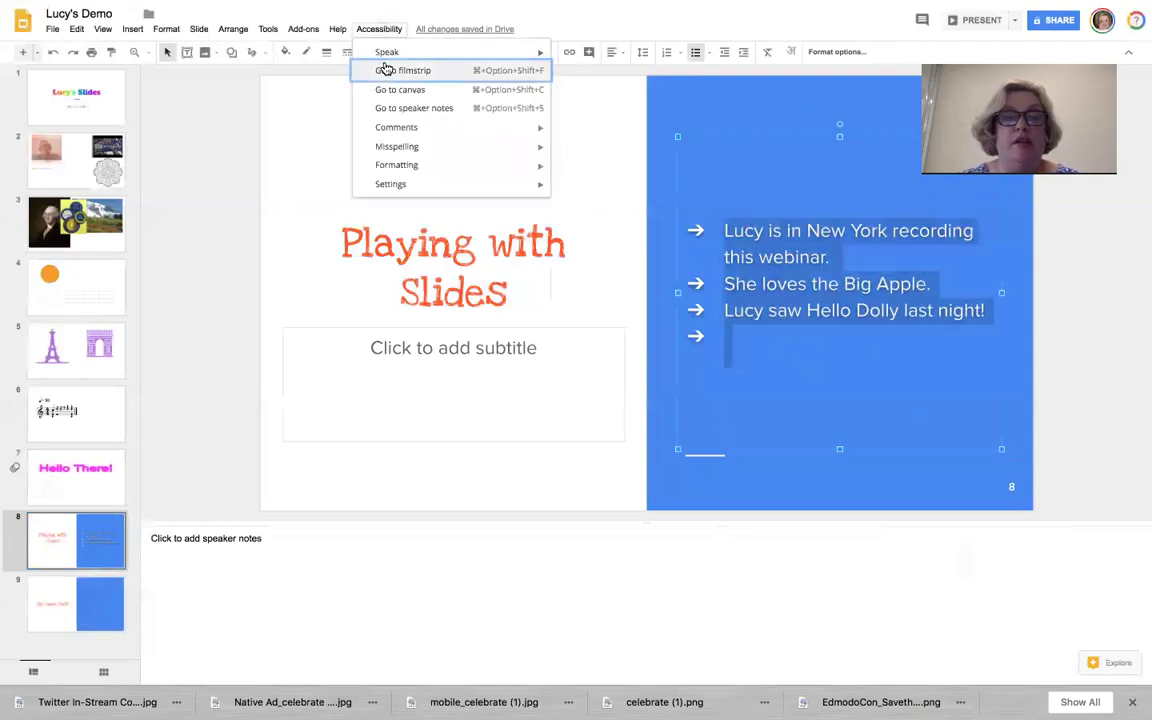
pyautogui.moveTo(386, 56)
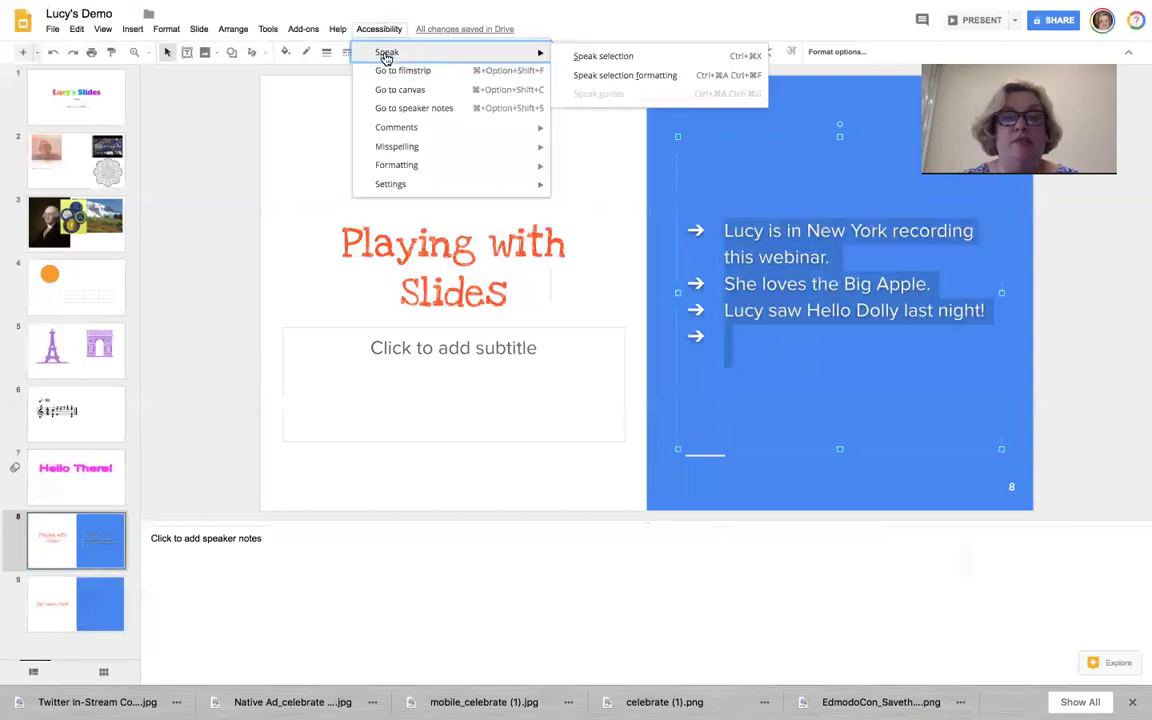
pyautogui.click(609, 57)
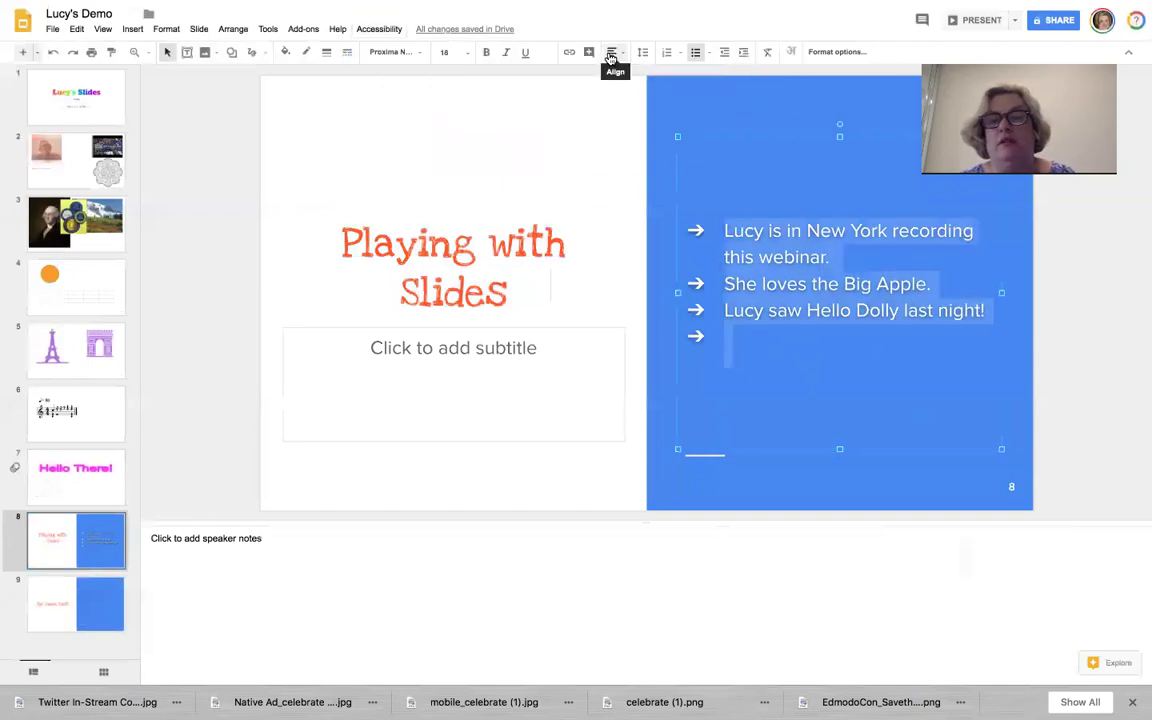
pyautogui.press('XF86AudioRaiseVolume')
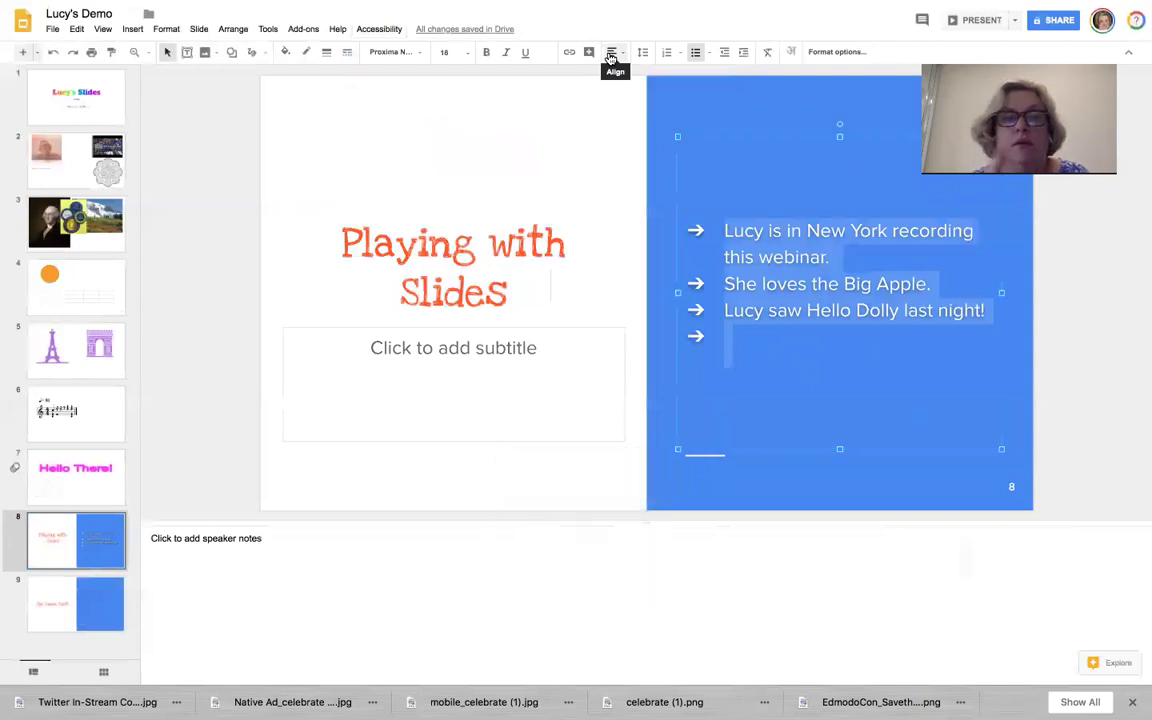
pyautogui.click(378, 28)
pyautogui.click(812, 172)
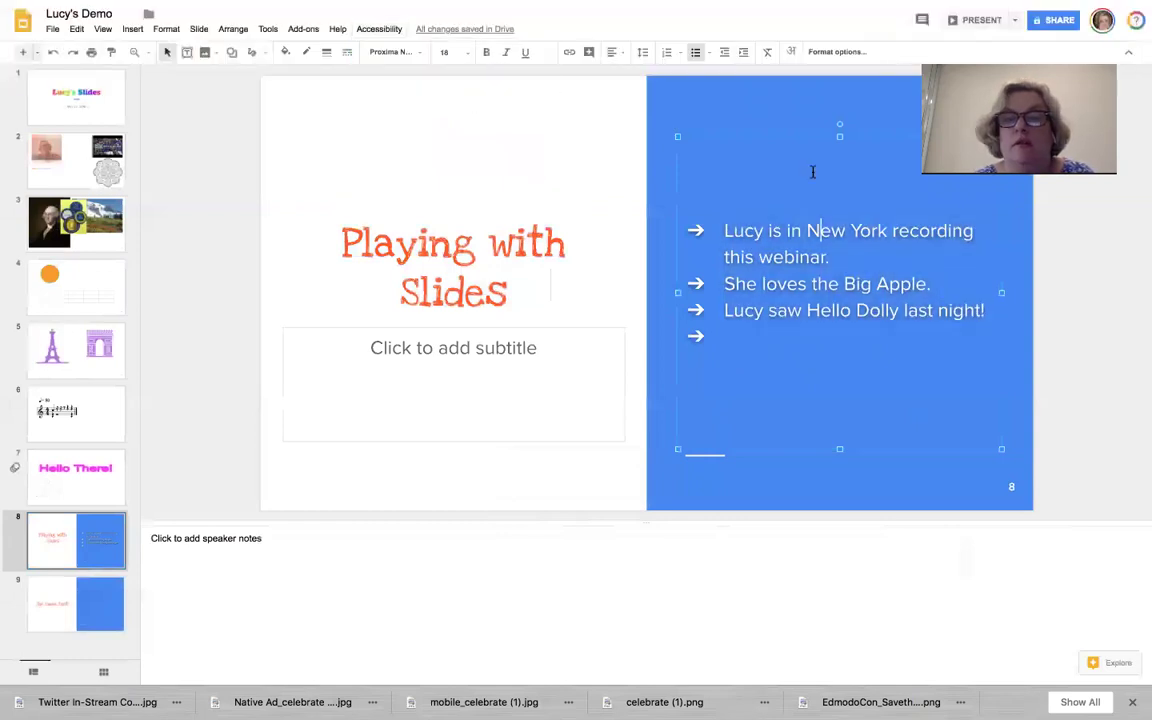